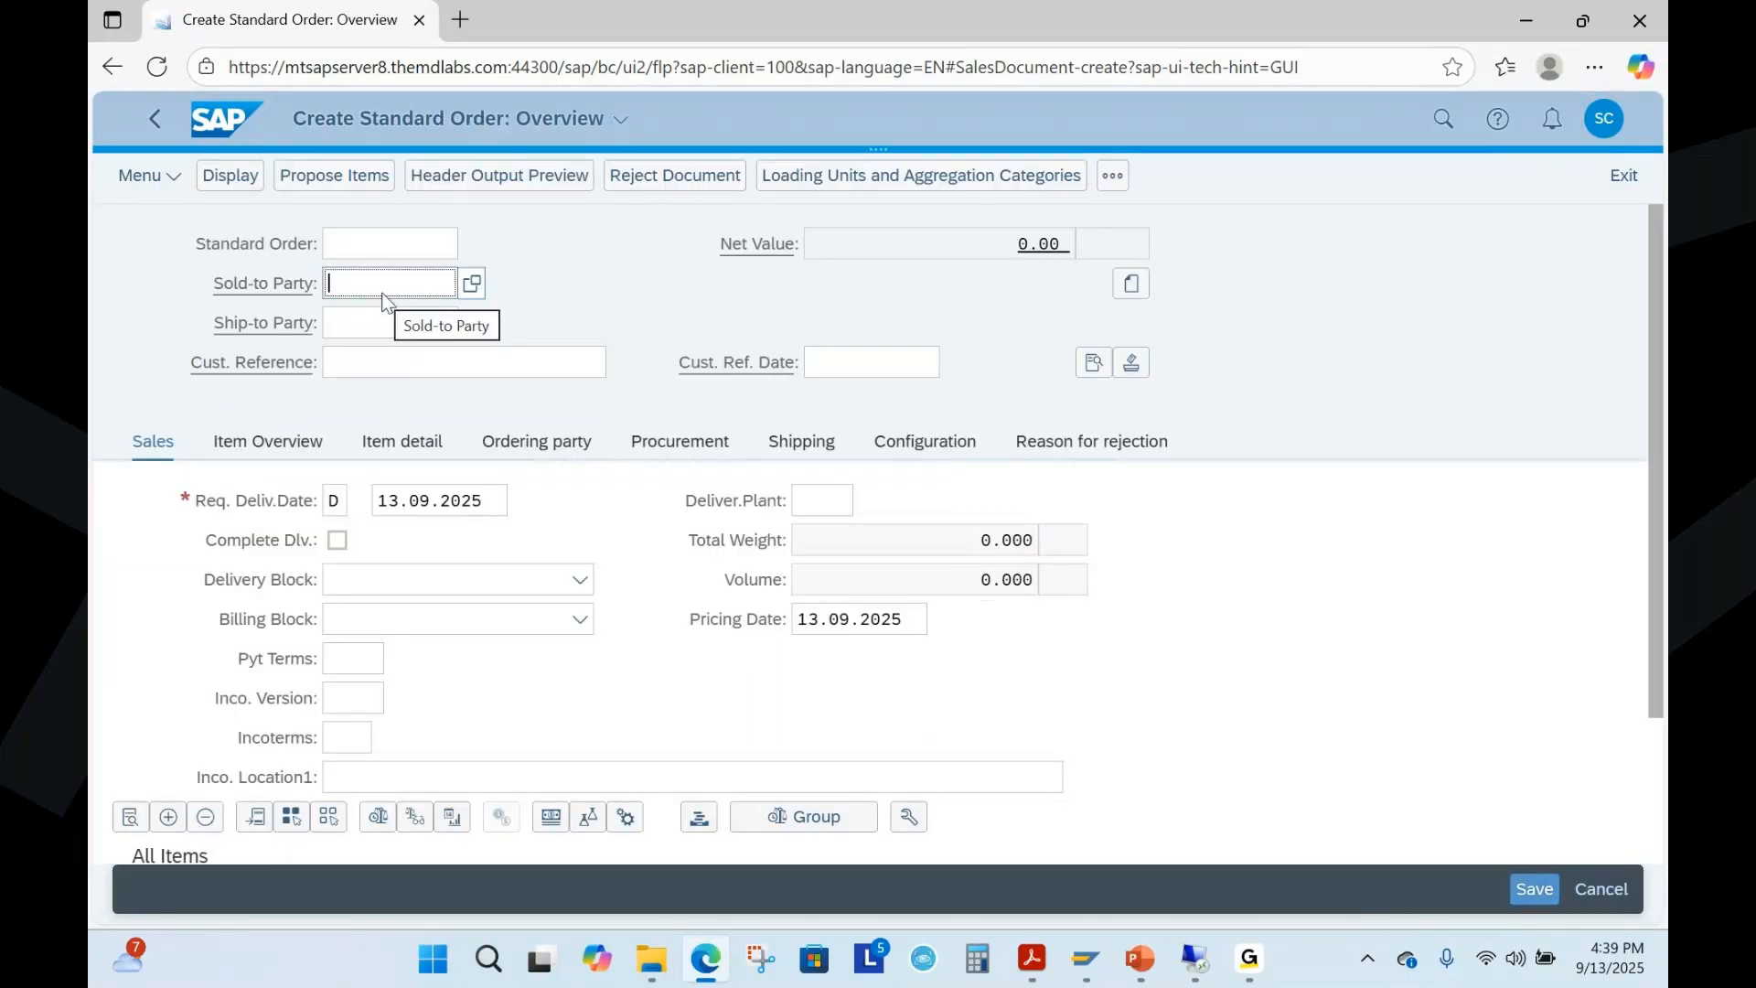
# Enter the sold-to customer number and the customer reference demo, and go to the first item's material field
pyautogui.write('20031')
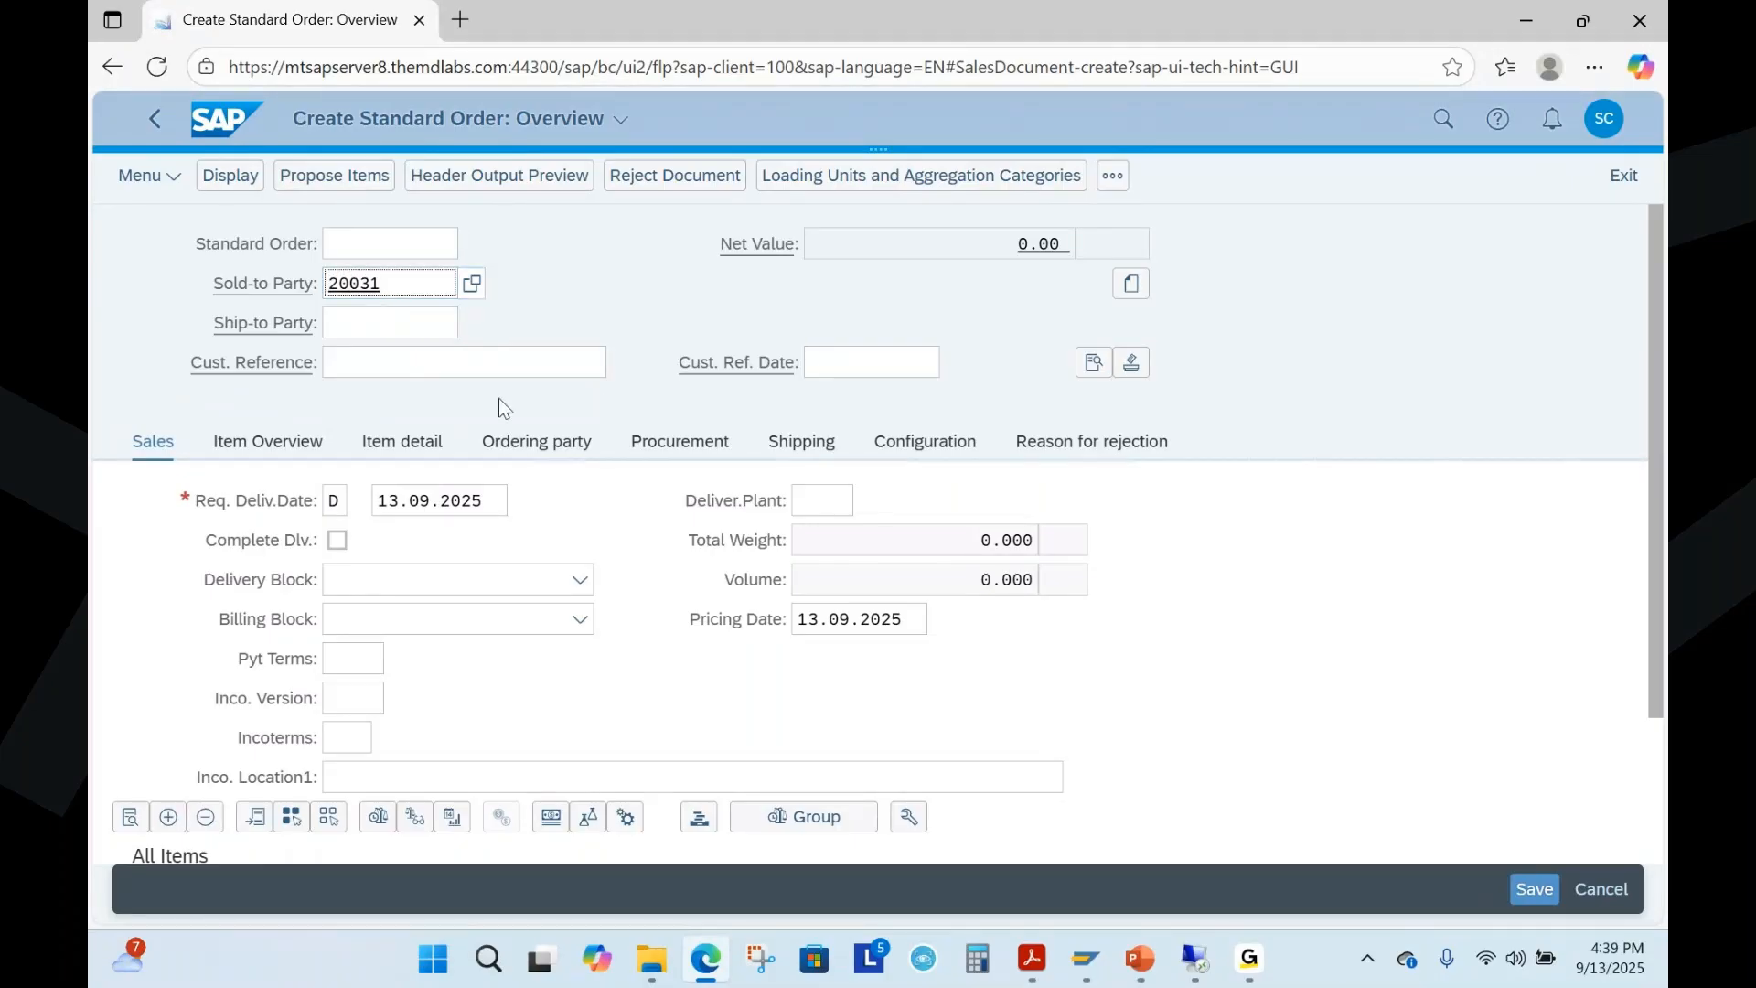
pyautogui.click(416, 373)
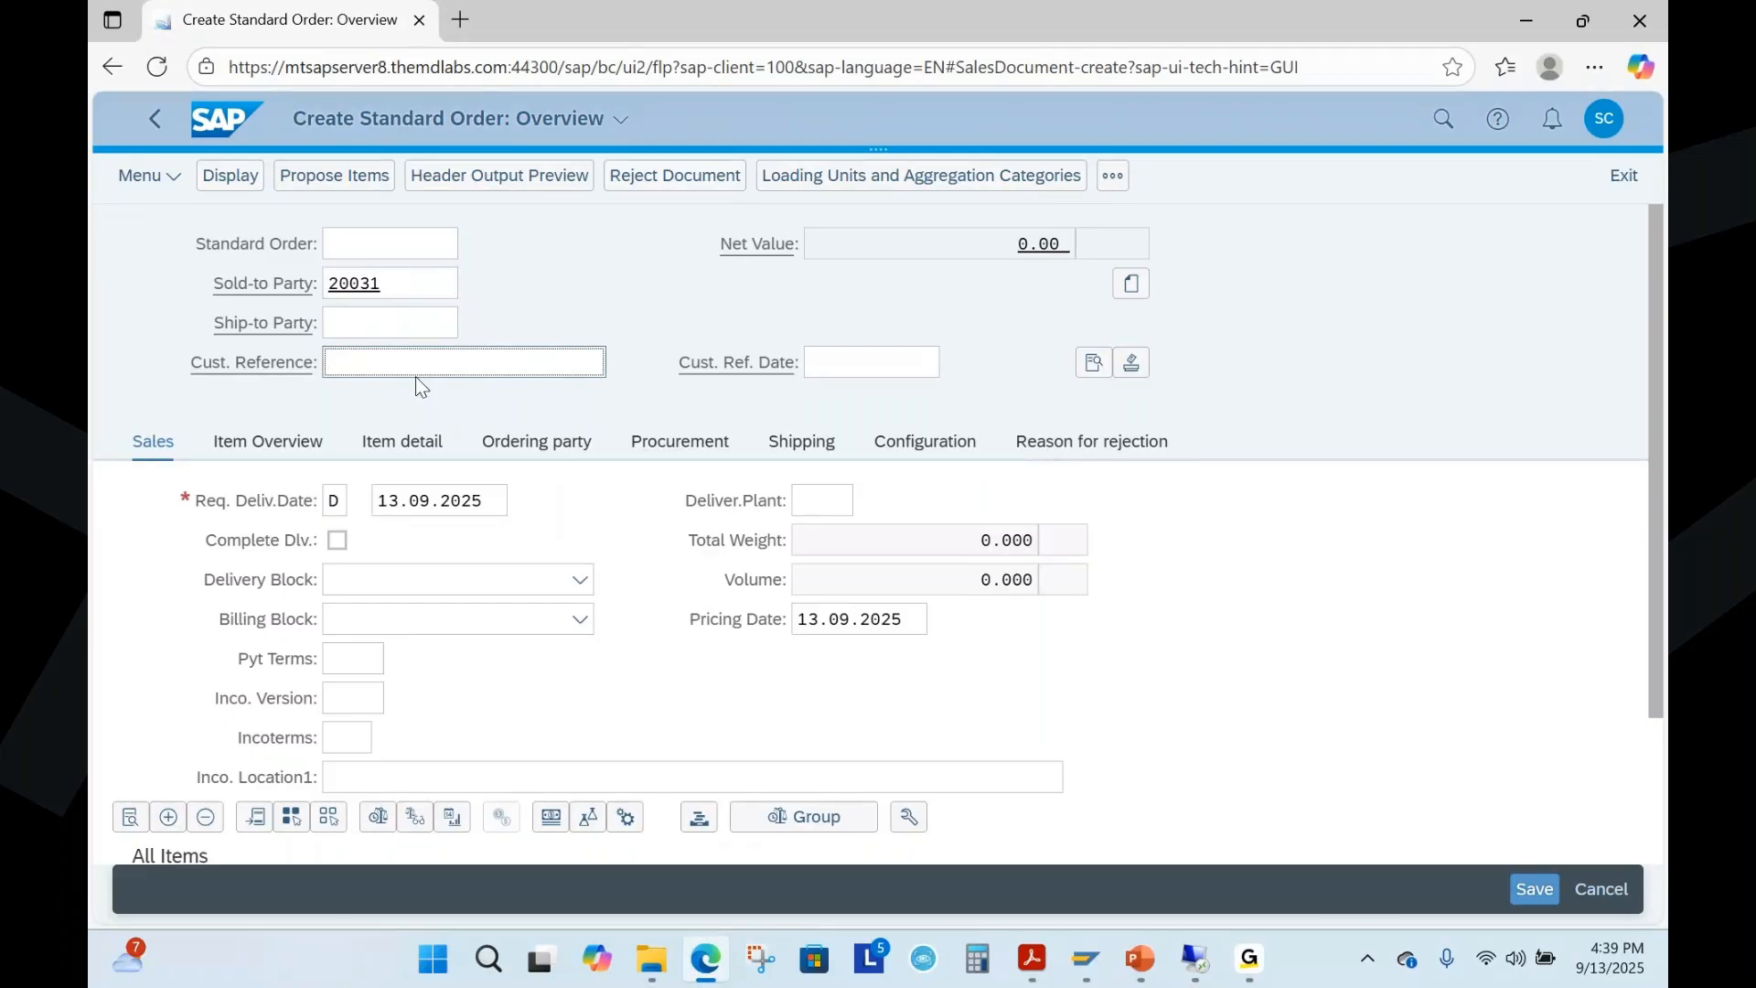
pyautogui.write('demo')
pyautogui.scroll(-3, 546, 371)
pyautogui.click(263, 748)
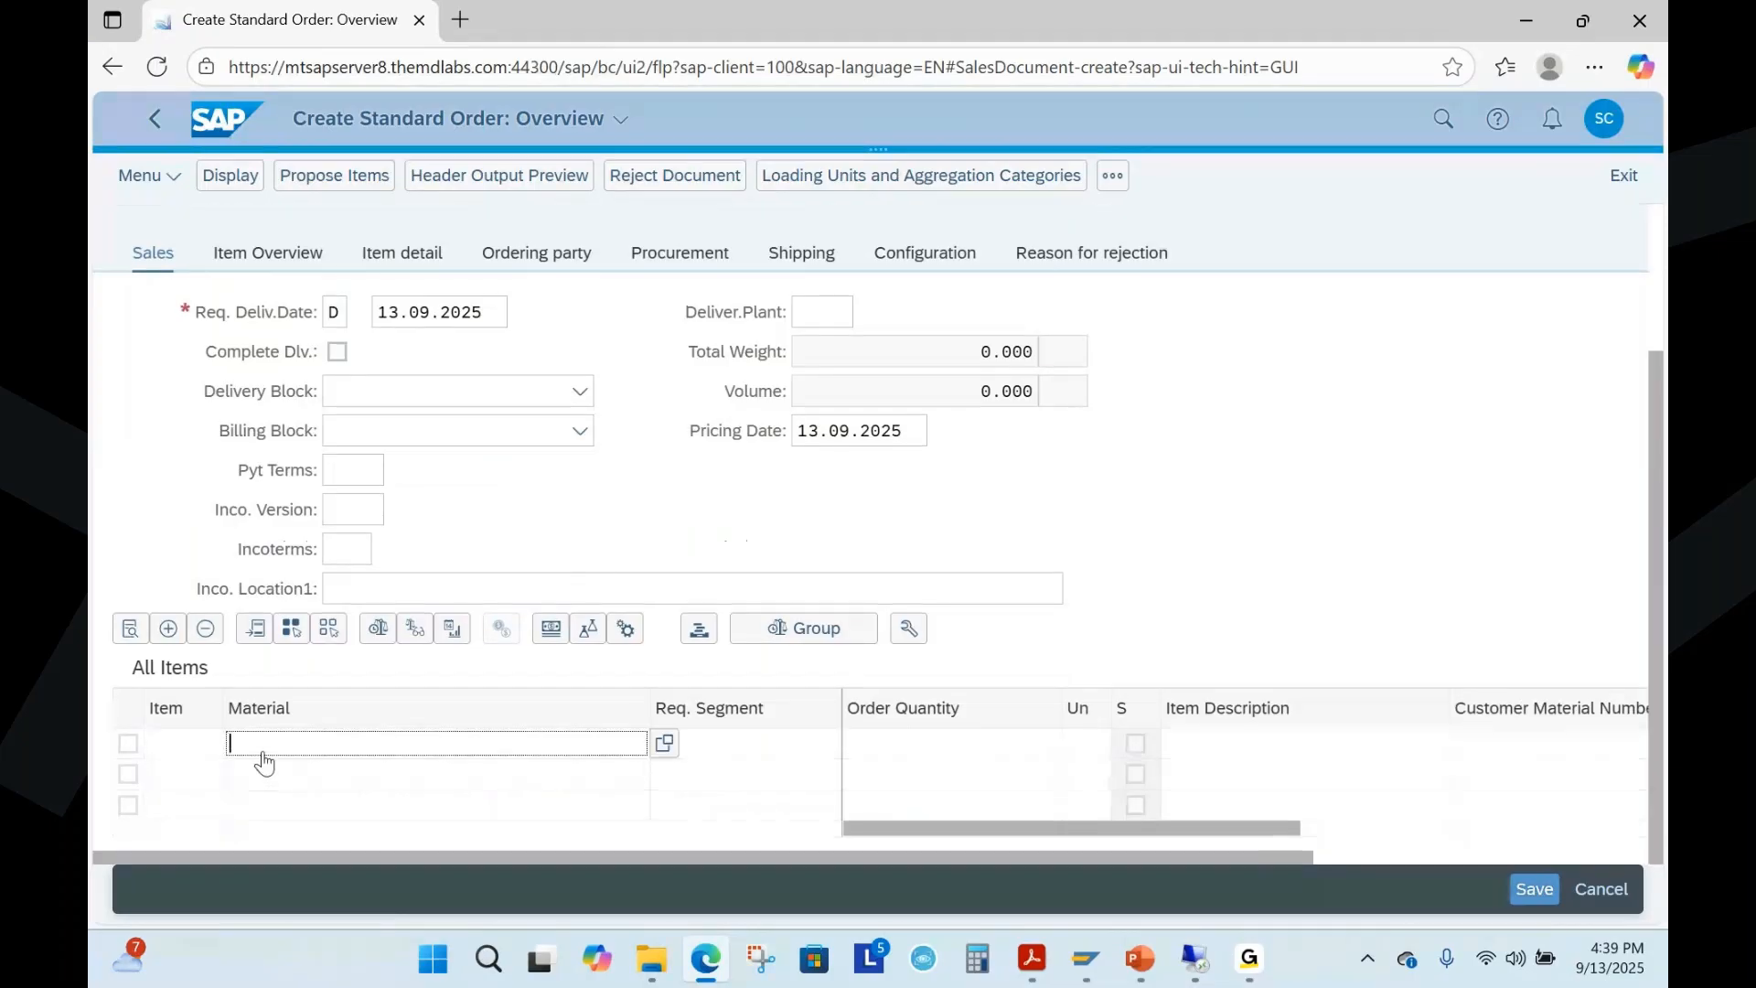
# Switch to the SAP Easy Access window and run the MM60 materials list restricted to the creator's user name
pyautogui.moveTo(1094, 969)
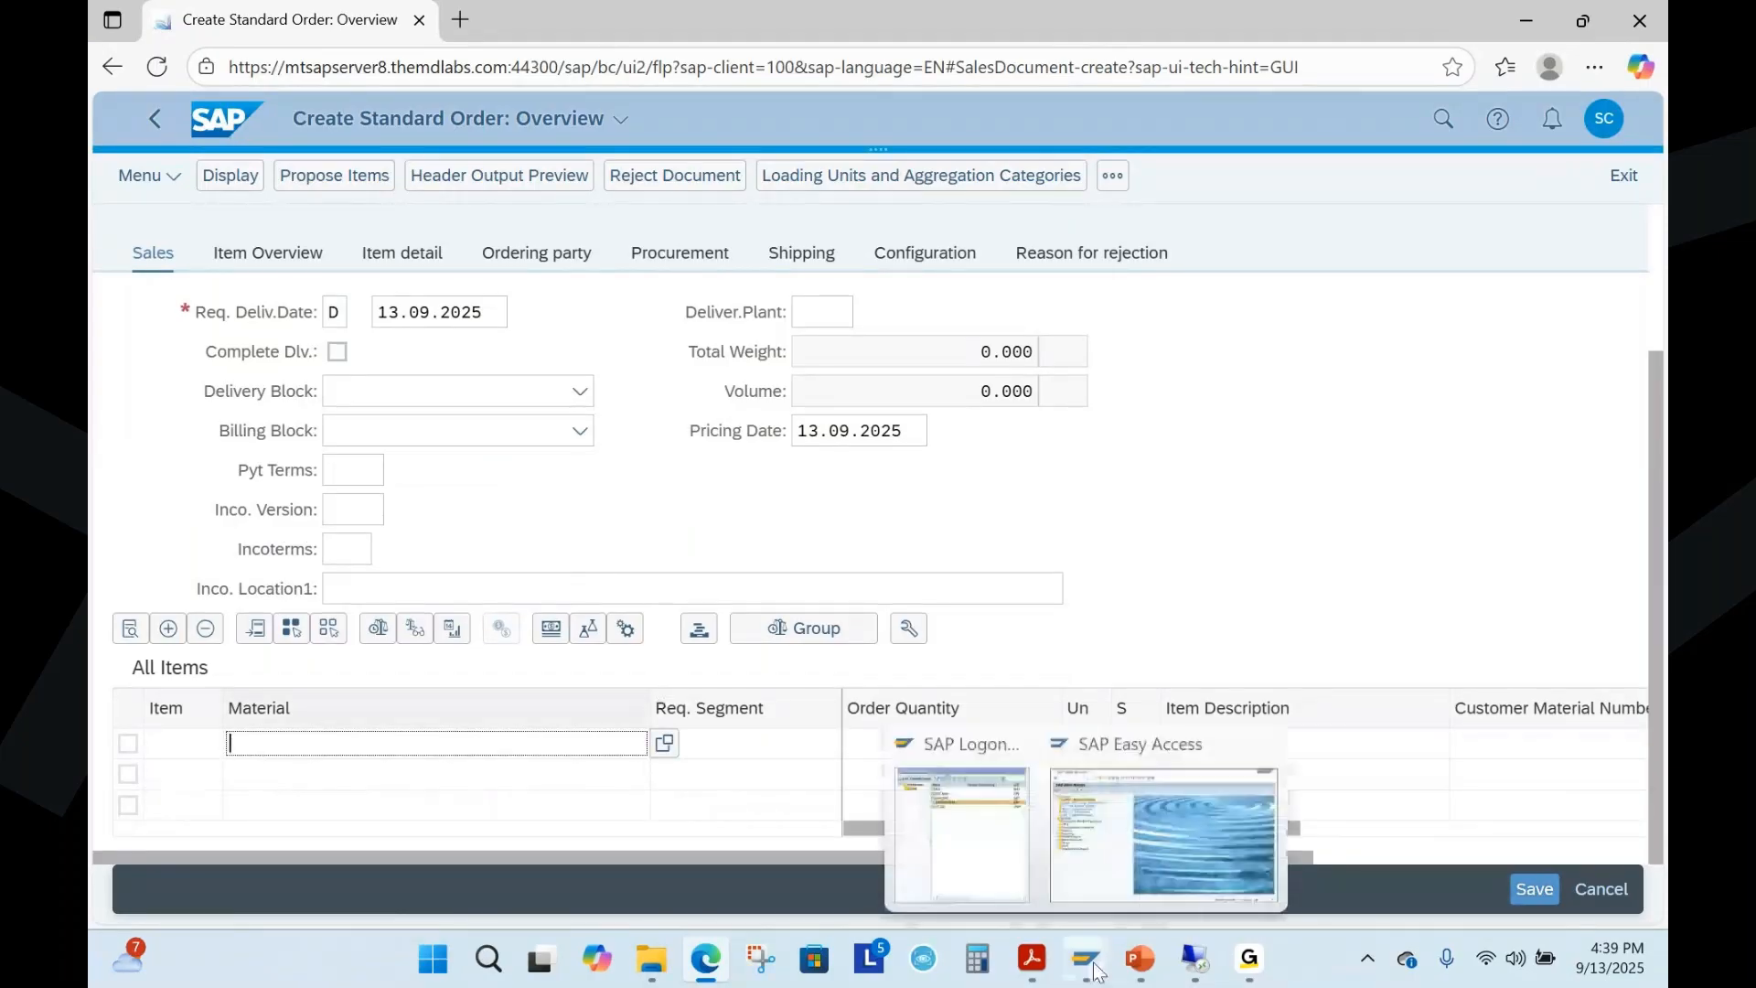
pyautogui.click(1163, 832)
pyautogui.write('mm')
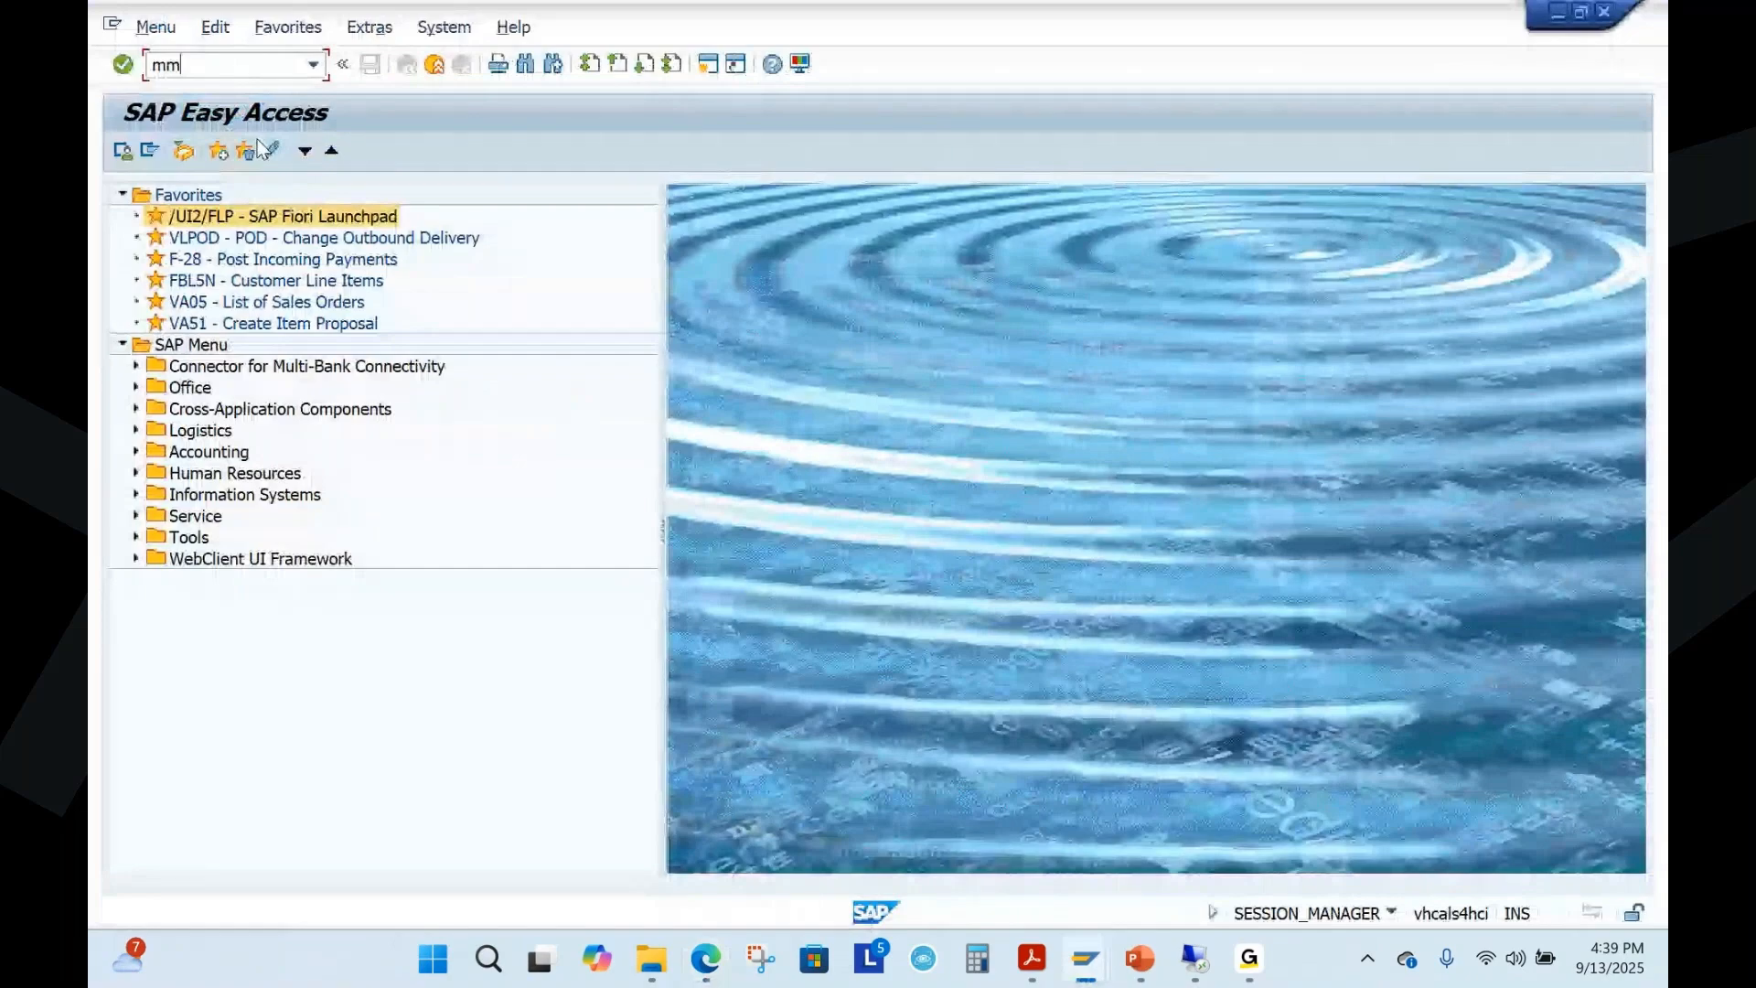
pyautogui.write('60')
pyautogui.press('Return')
pyautogui.click(467, 364)
pyautogui.click(435, 388)
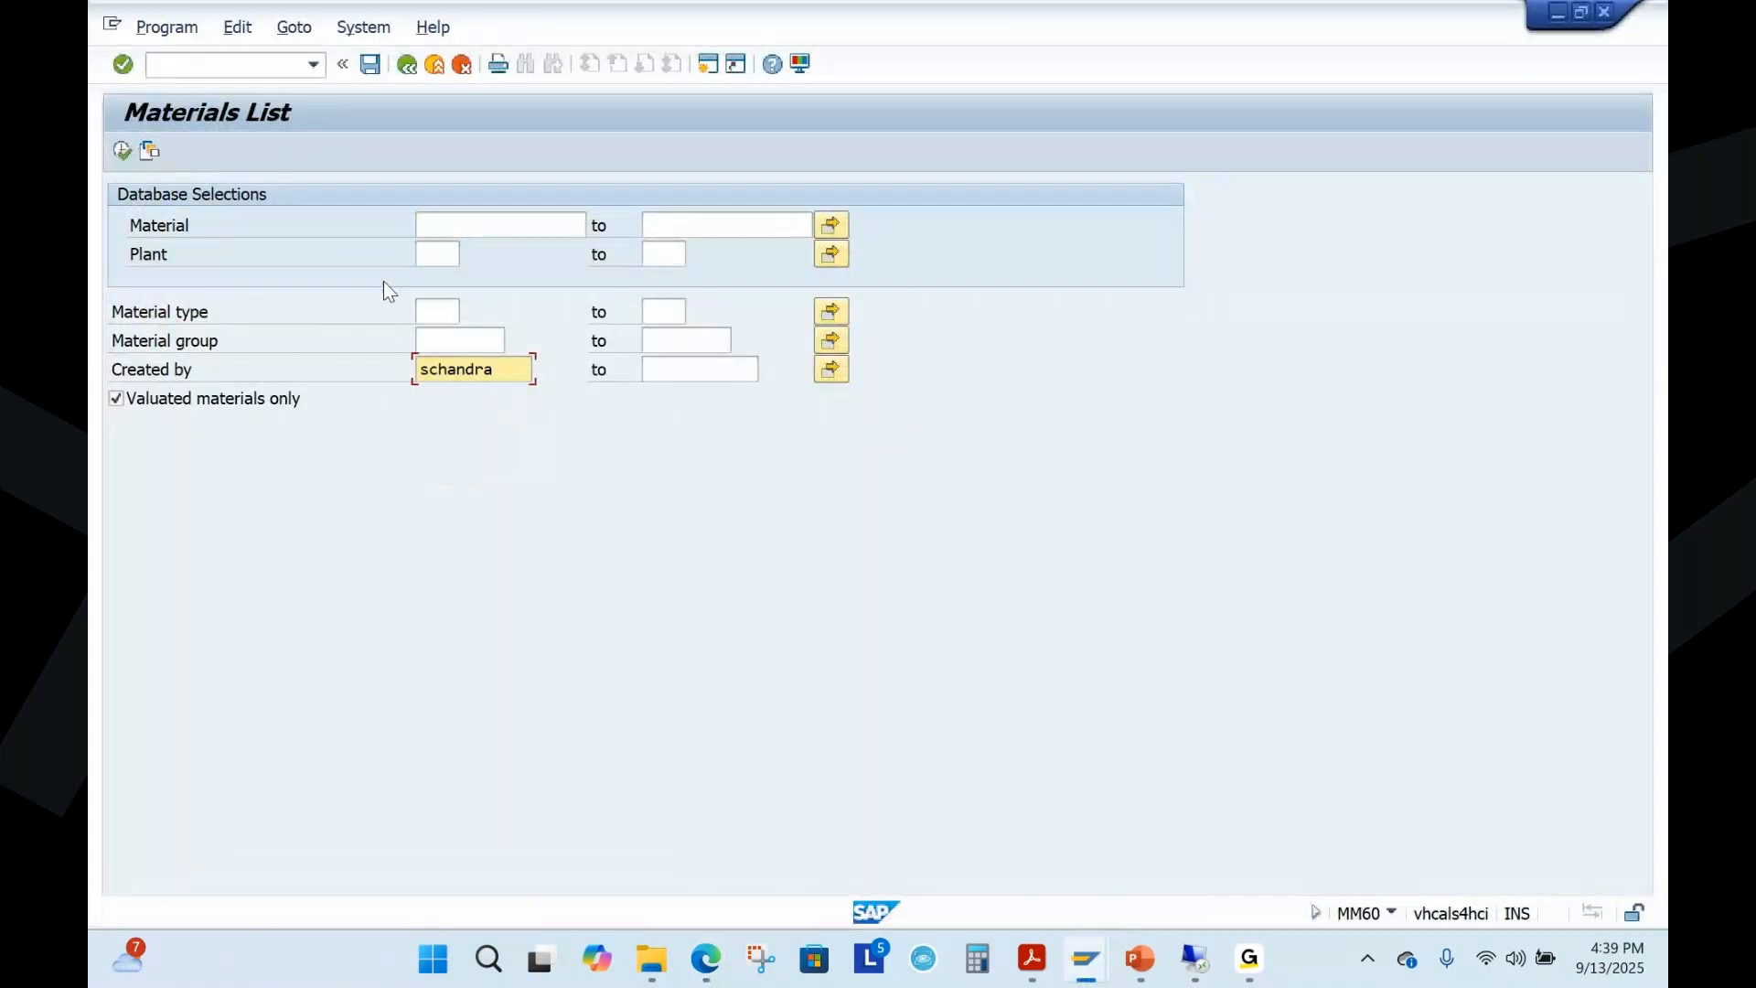
pyautogui.click(123, 150)
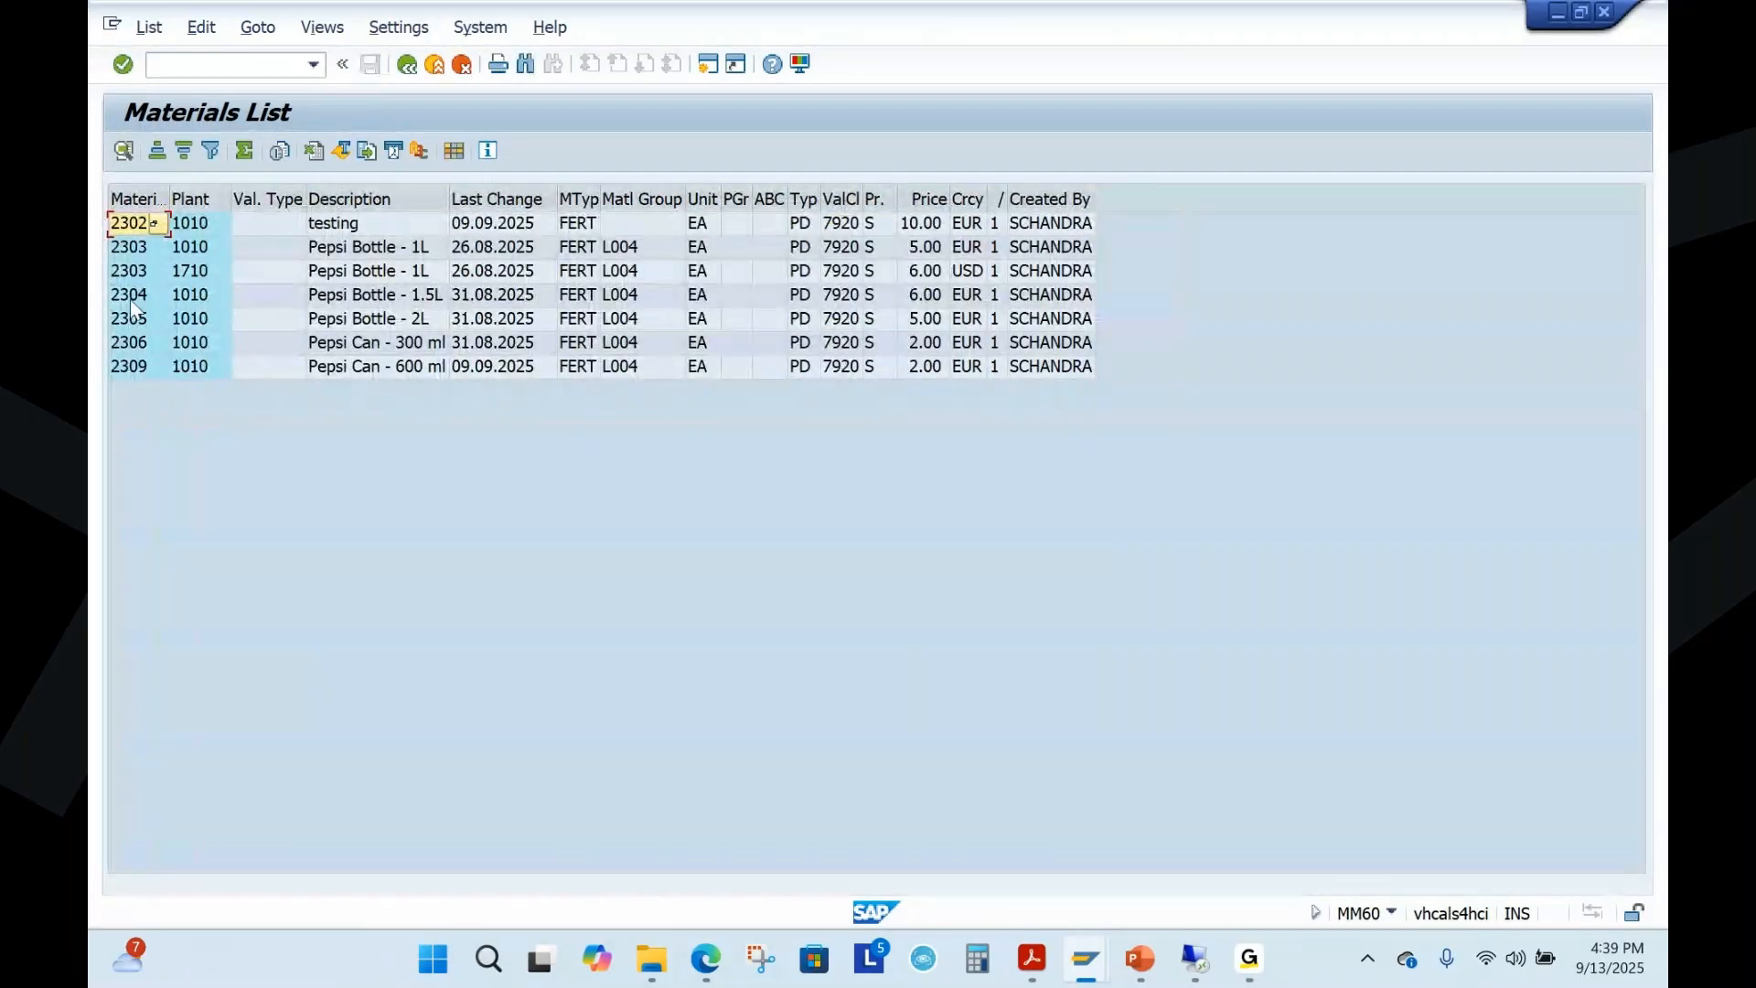
# Pick the Pepsi Bottle 1.5L from the list and enter material 2304 with quantity 10 as the order's first item
pyautogui.click(134, 294)
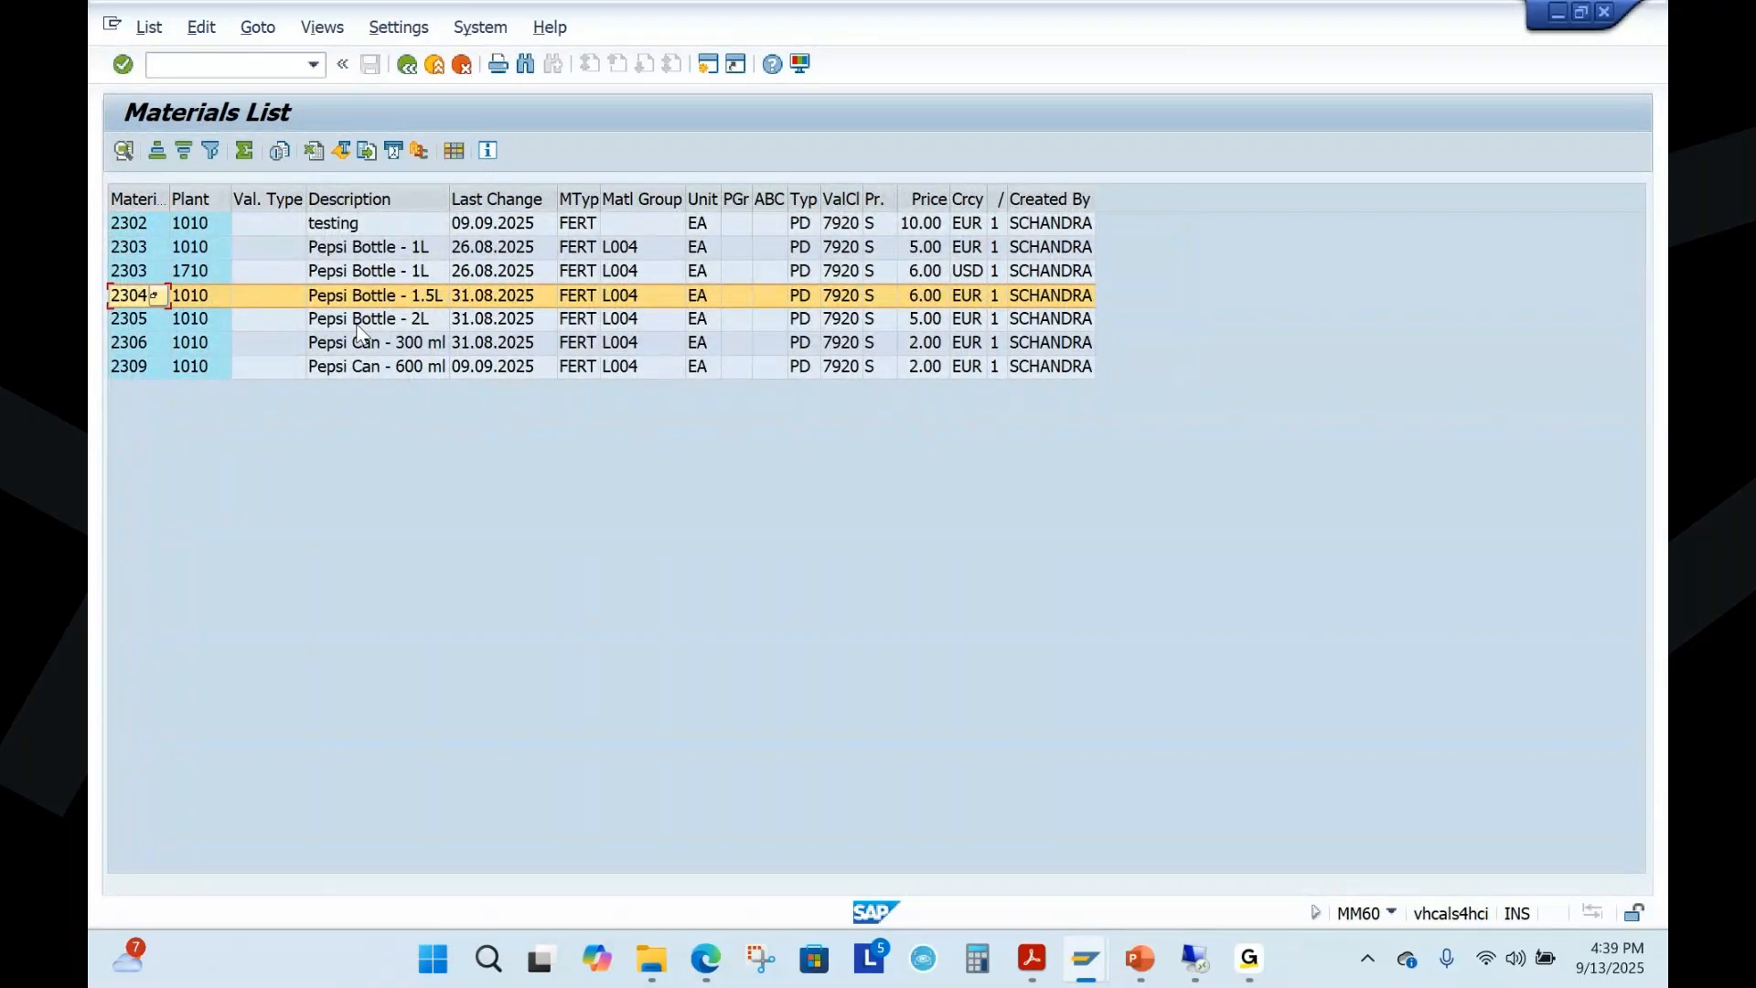
pyautogui.hotkey('alt', 'Tab')
pyautogui.write('2304')
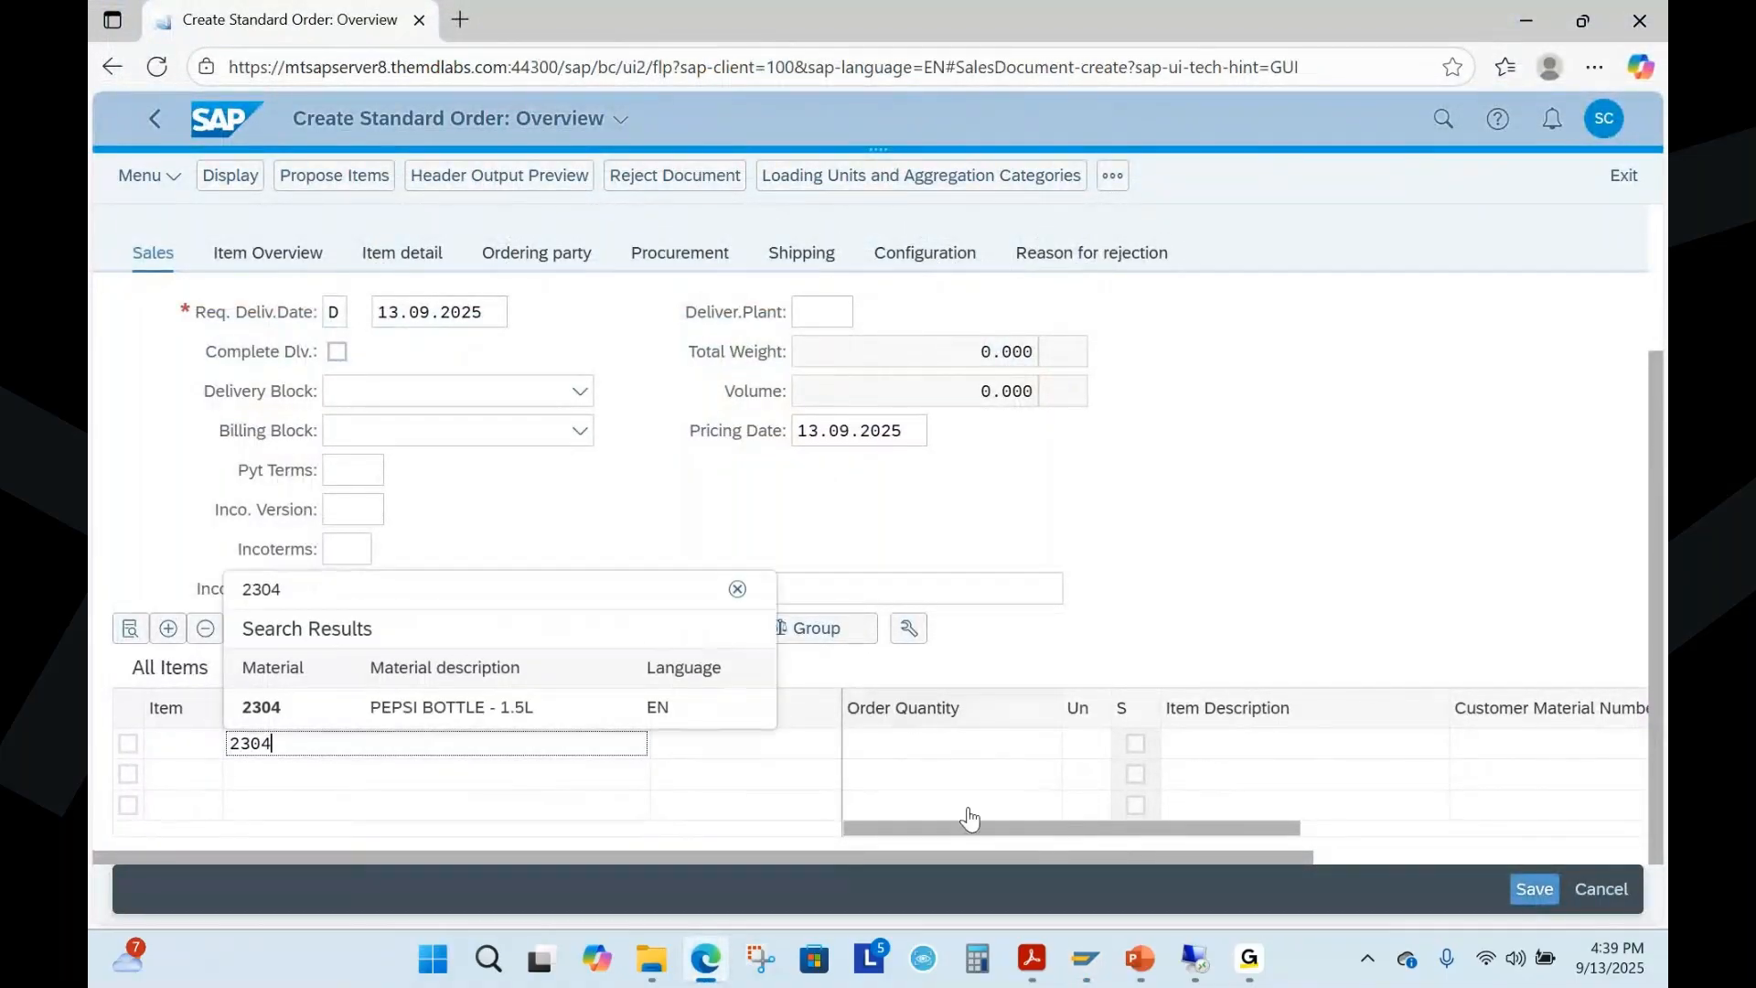
pyautogui.click(954, 746)
pyautogui.write('10')
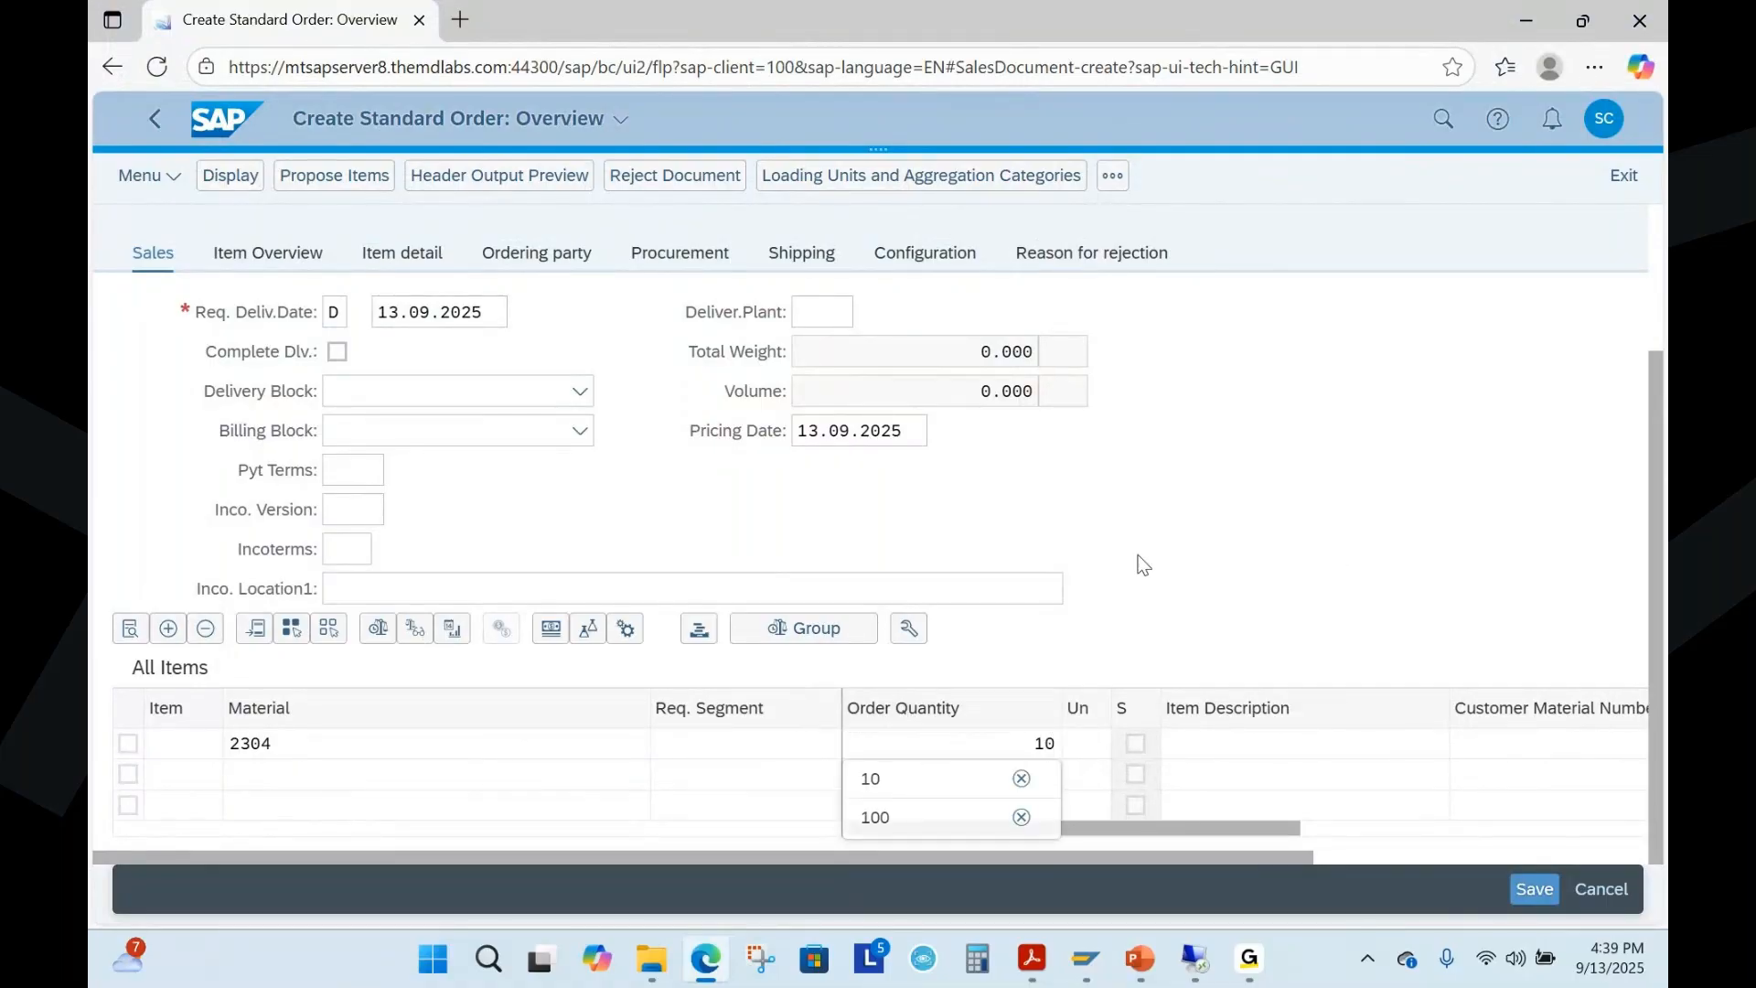
pyautogui.press('Return')
# Confirm the order entries, continue past the open quotations, and review the item category and plant proposed for material 2304
pyautogui.moveTo(1650, 514); pyautogui.dragTo(1662, 370)
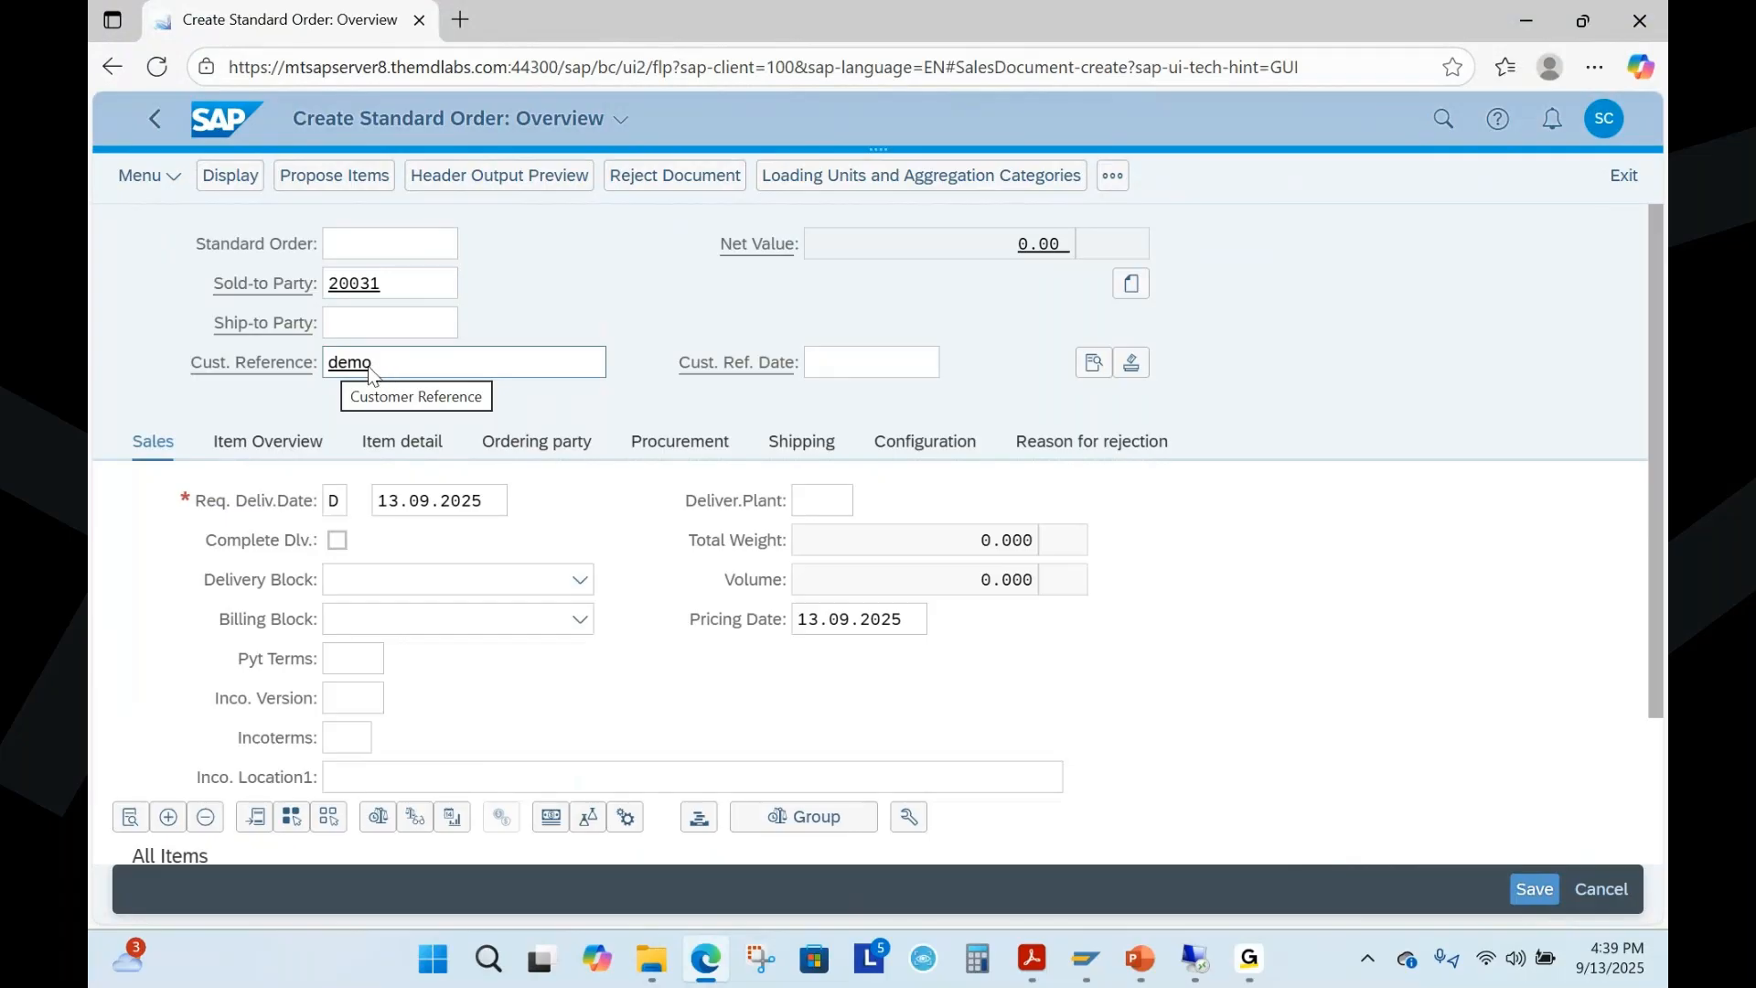
pyautogui.scroll(-5, 491, 506)
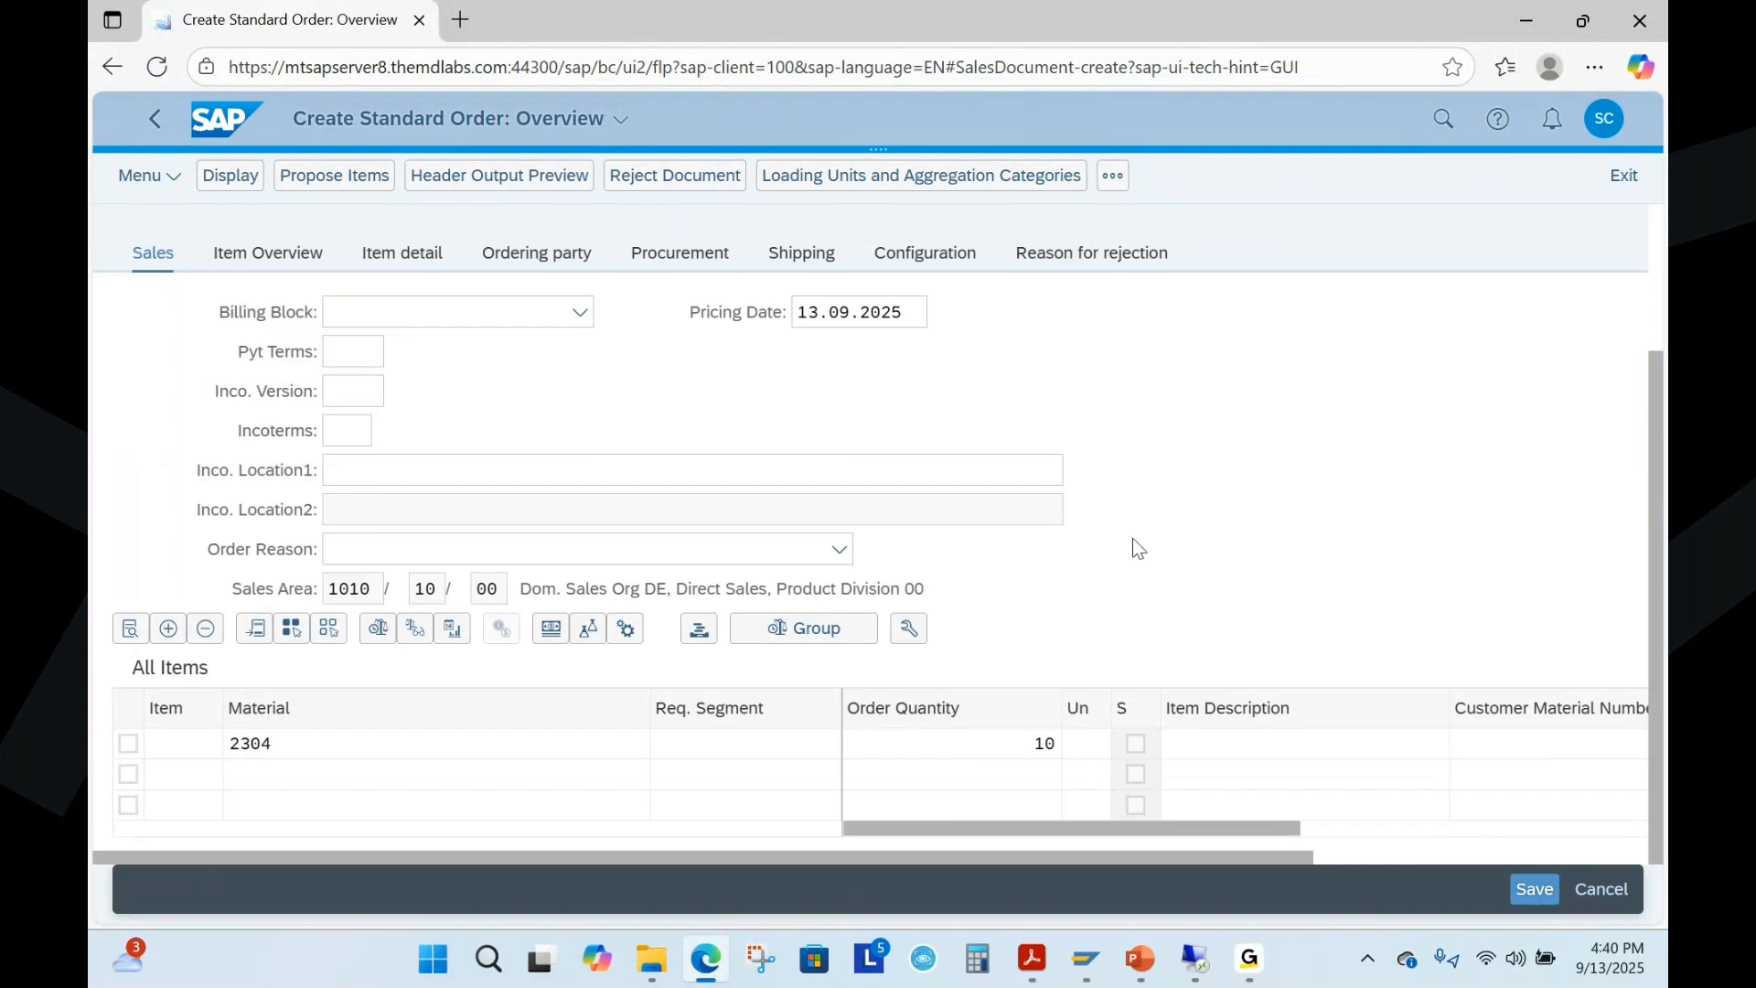
pyautogui.scroll(1, 1171, 536)
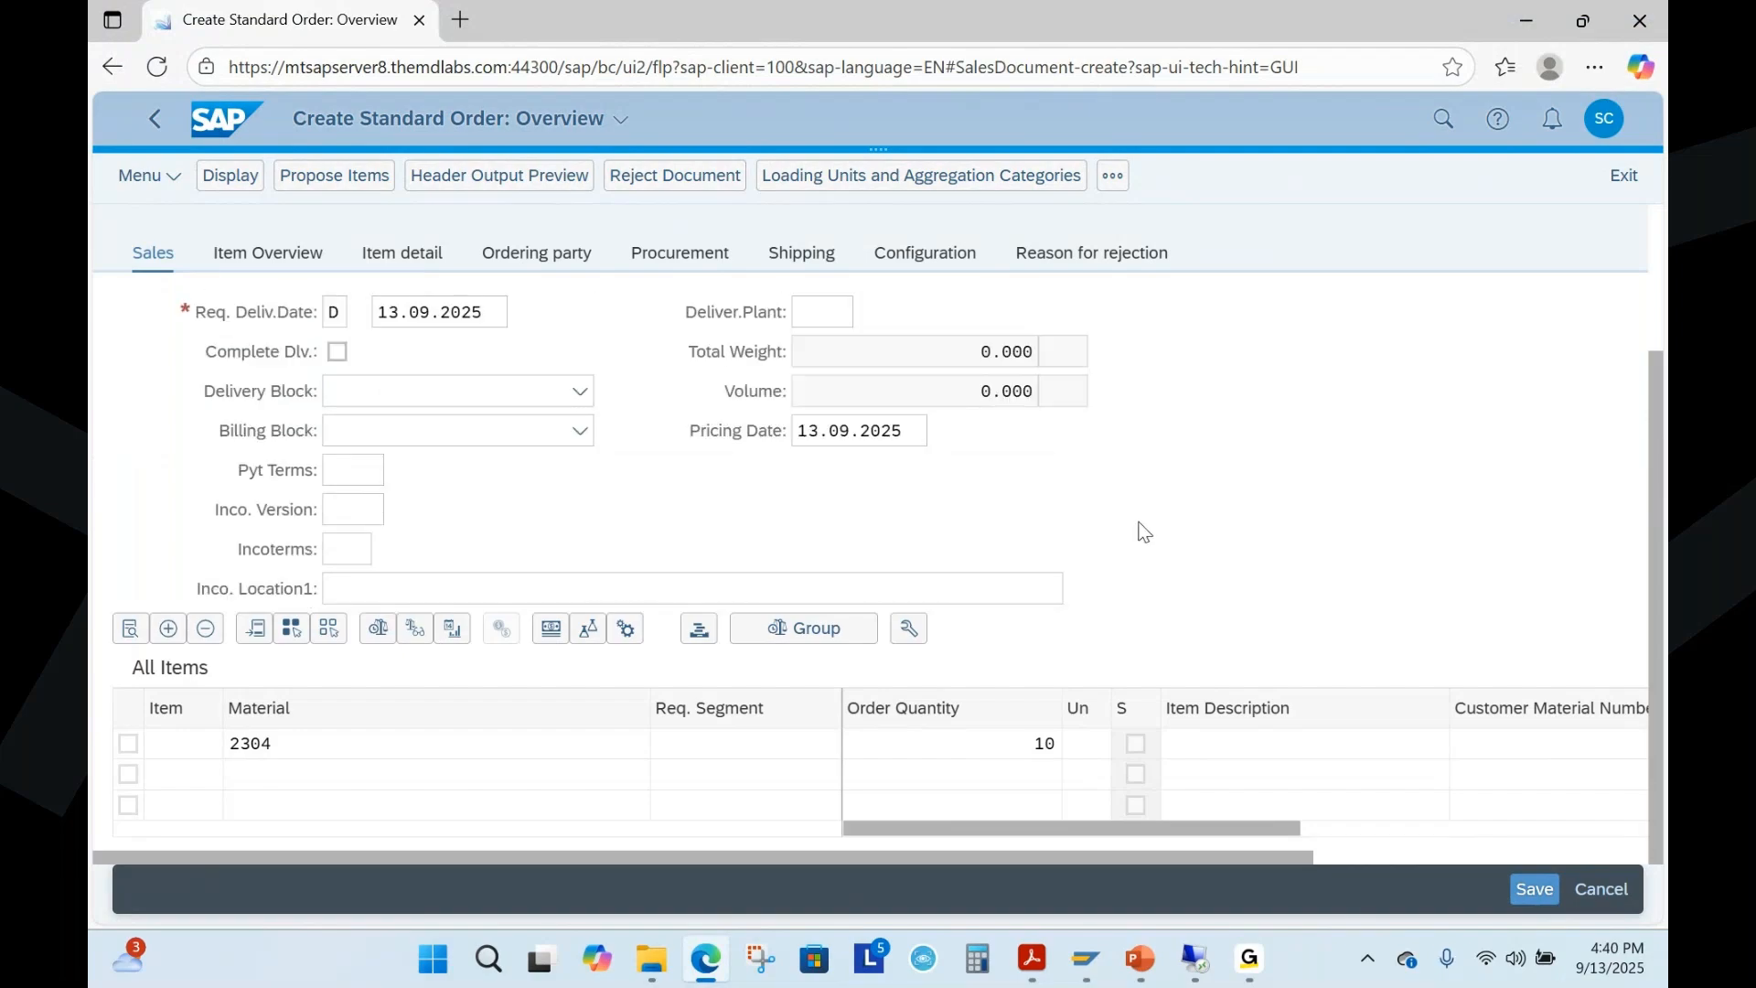
pyautogui.press('Return')
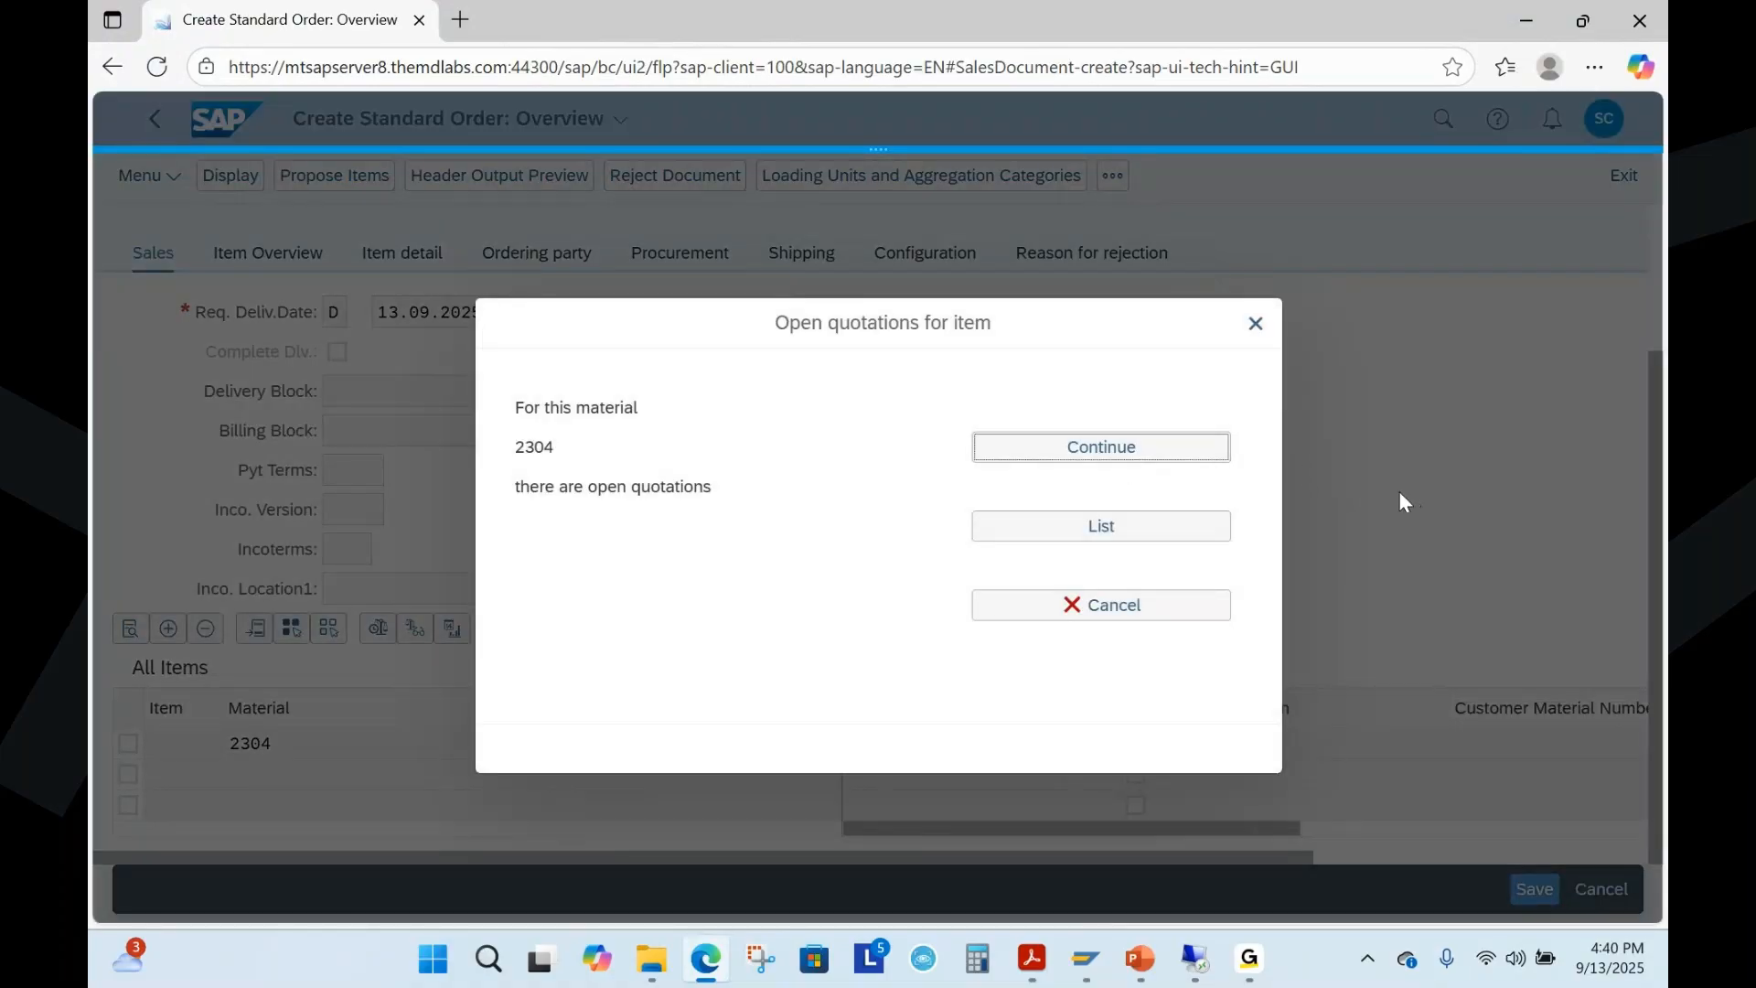
pyautogui.press('Return')
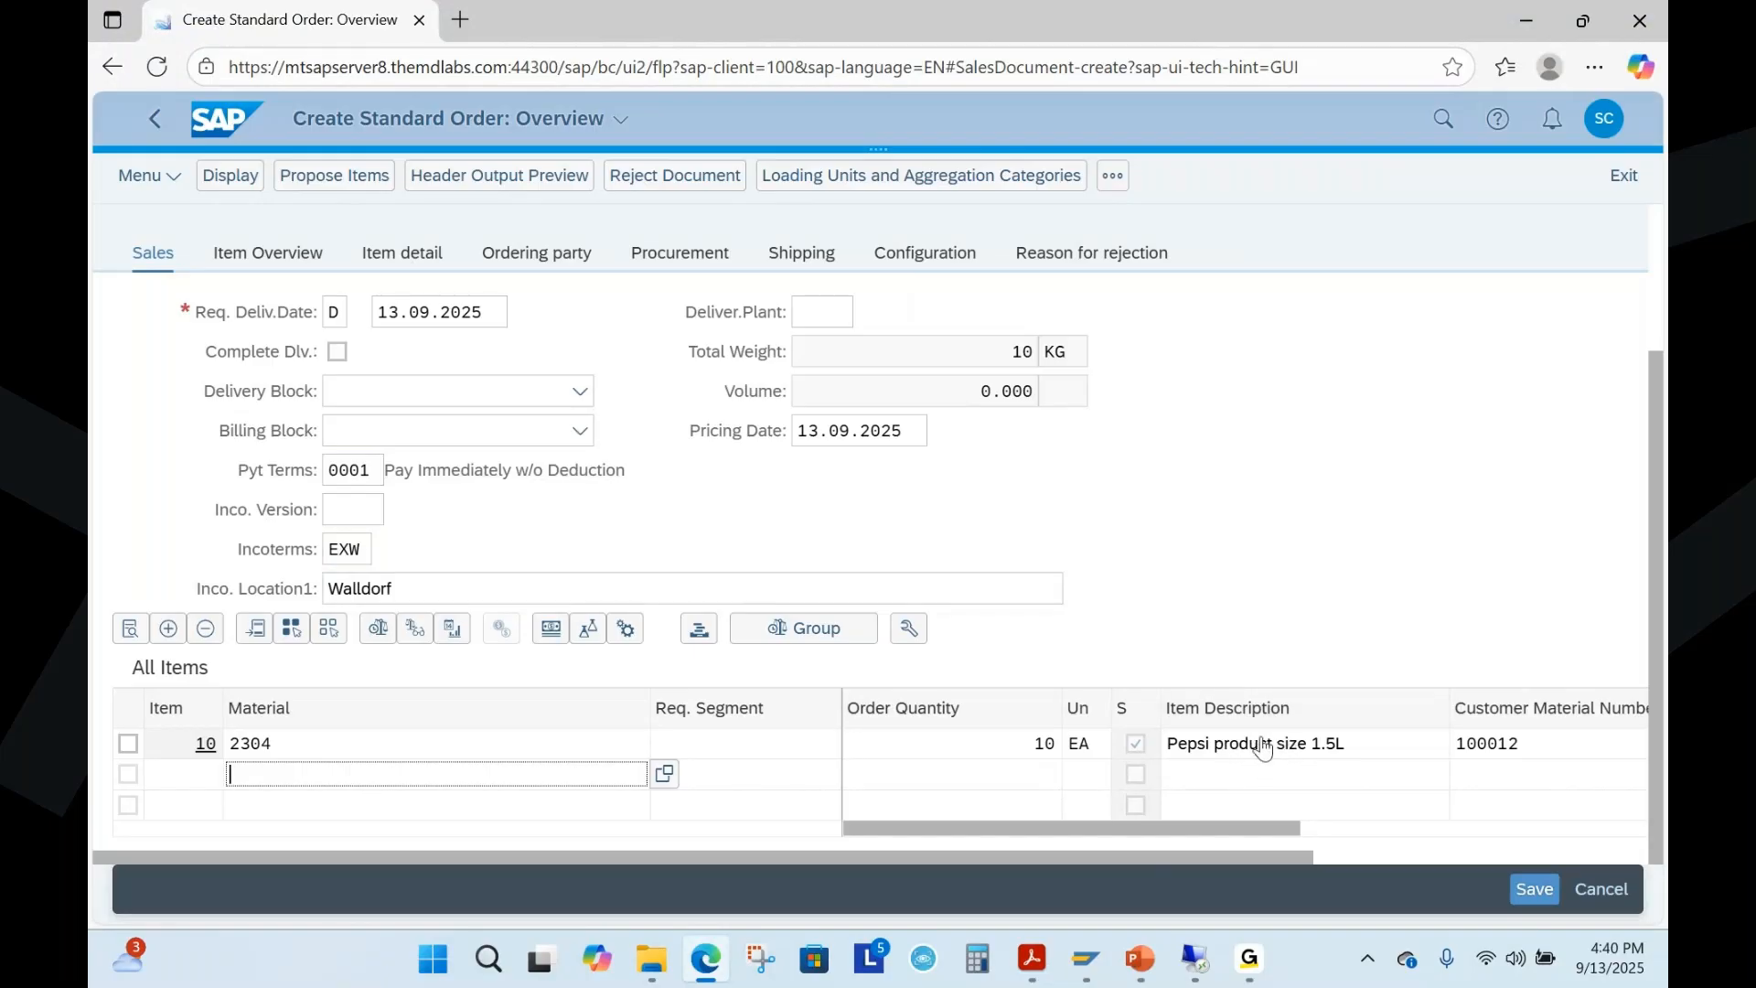
pyautogui.moveTo(1273, 830); pyautogui.dragTo(1540, 833)
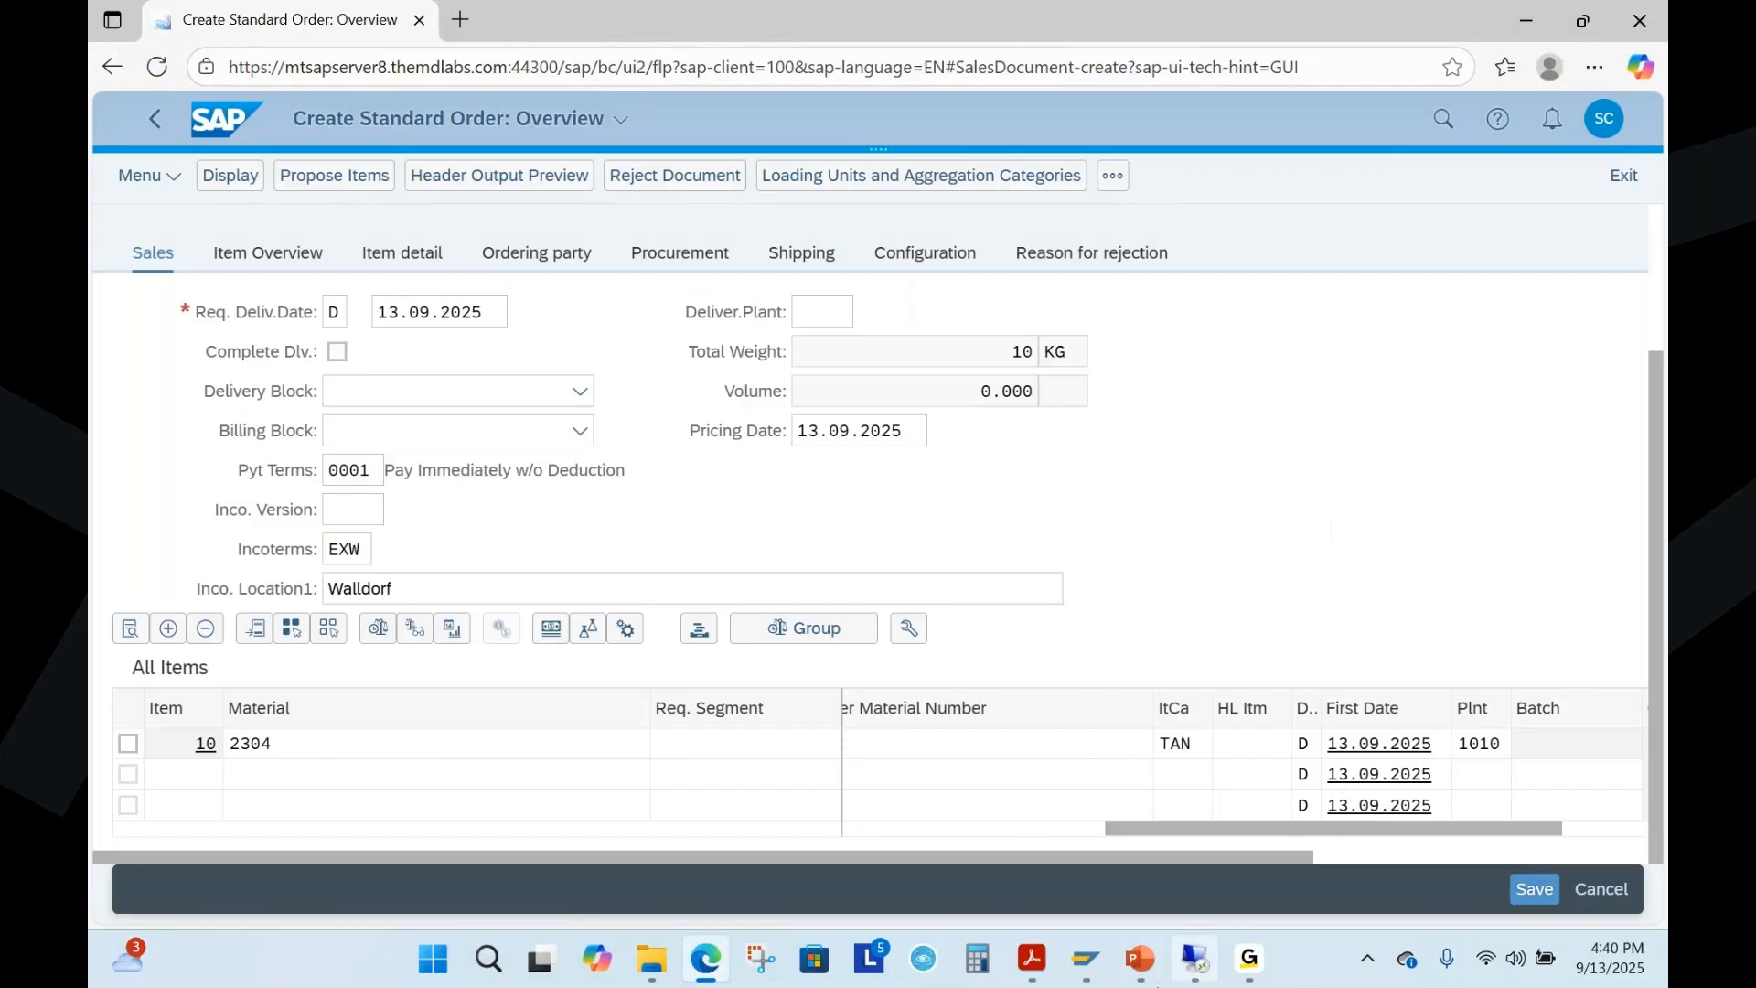
# Present PowerPoint slide 5 as a slide show, mark the four information sources in ink, and erase the ink
pyautogui.click(1139, 959)
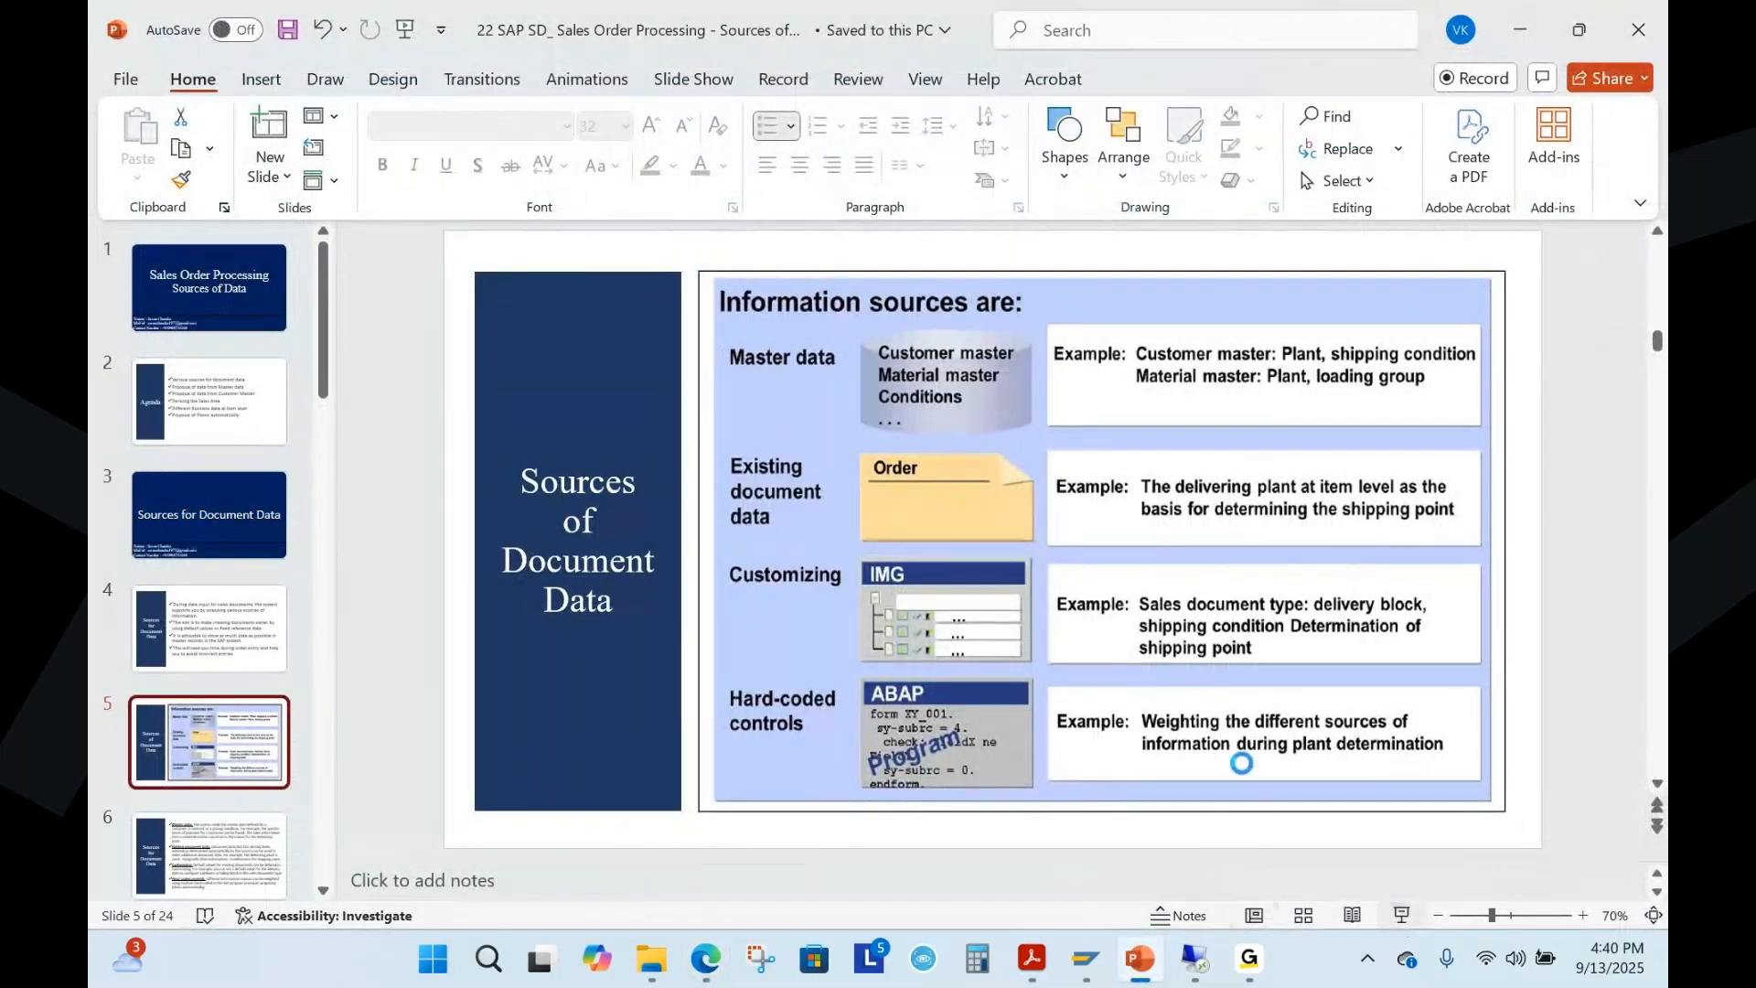
pyautogui.click(1400, 916)
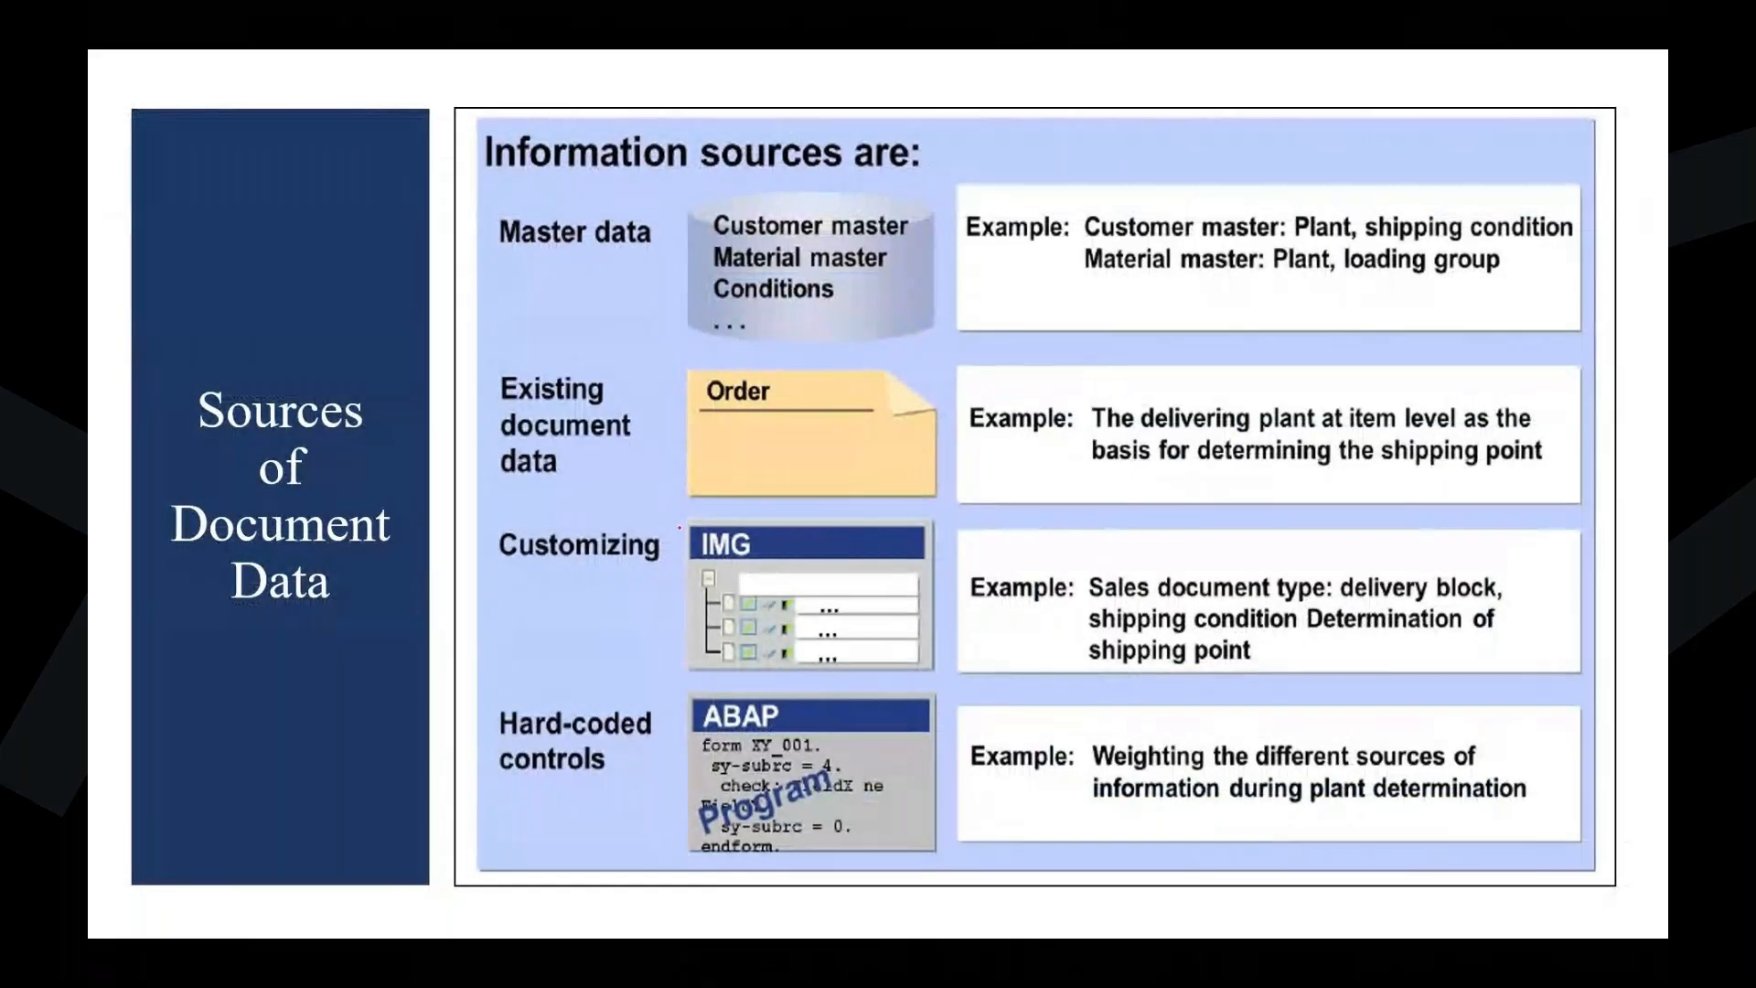
pyautogui.moveTo(537, 251); pyautogui.dragTo(715, 220)
pyautogui.moveTo(586, 395)
pyautogui.mouseDown()
pyautogui.moveTo(613, 412)
pyautogui.moveTo(679, 382)
pyautogui.mouseUp()
pyautogui.moveTo(564, 573); pyautogui.dragTo(690, 529)
pyautogui.moveTo(564, 759); pyautogui.dragTo(656, 728)
pyautogui.press('e')
# Present slide 6, mark up the Master data paragraph in ink, erase the ink, and end the slide show
pyautogui.press('Right')
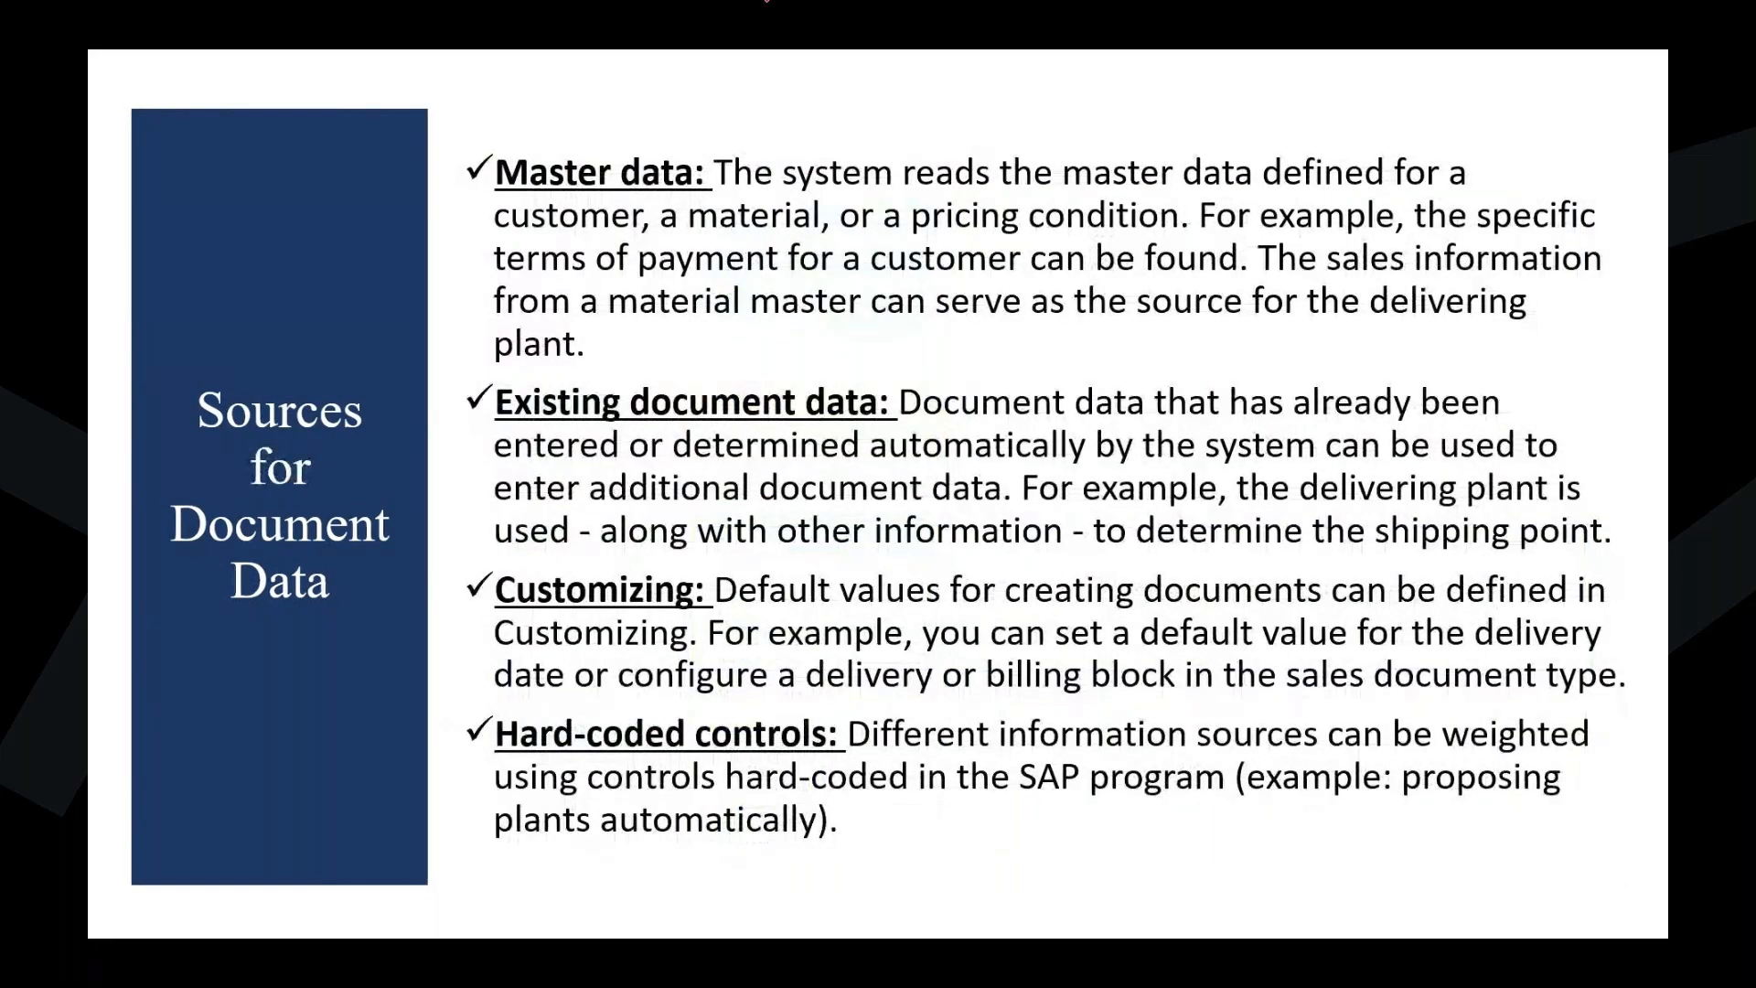
pyautogui.moveTo(735, 200); pyautogui.dragTo(1463, 193)
pyautogui.moveTo(508, 239); pyautogui.dragTo(1082, 237)
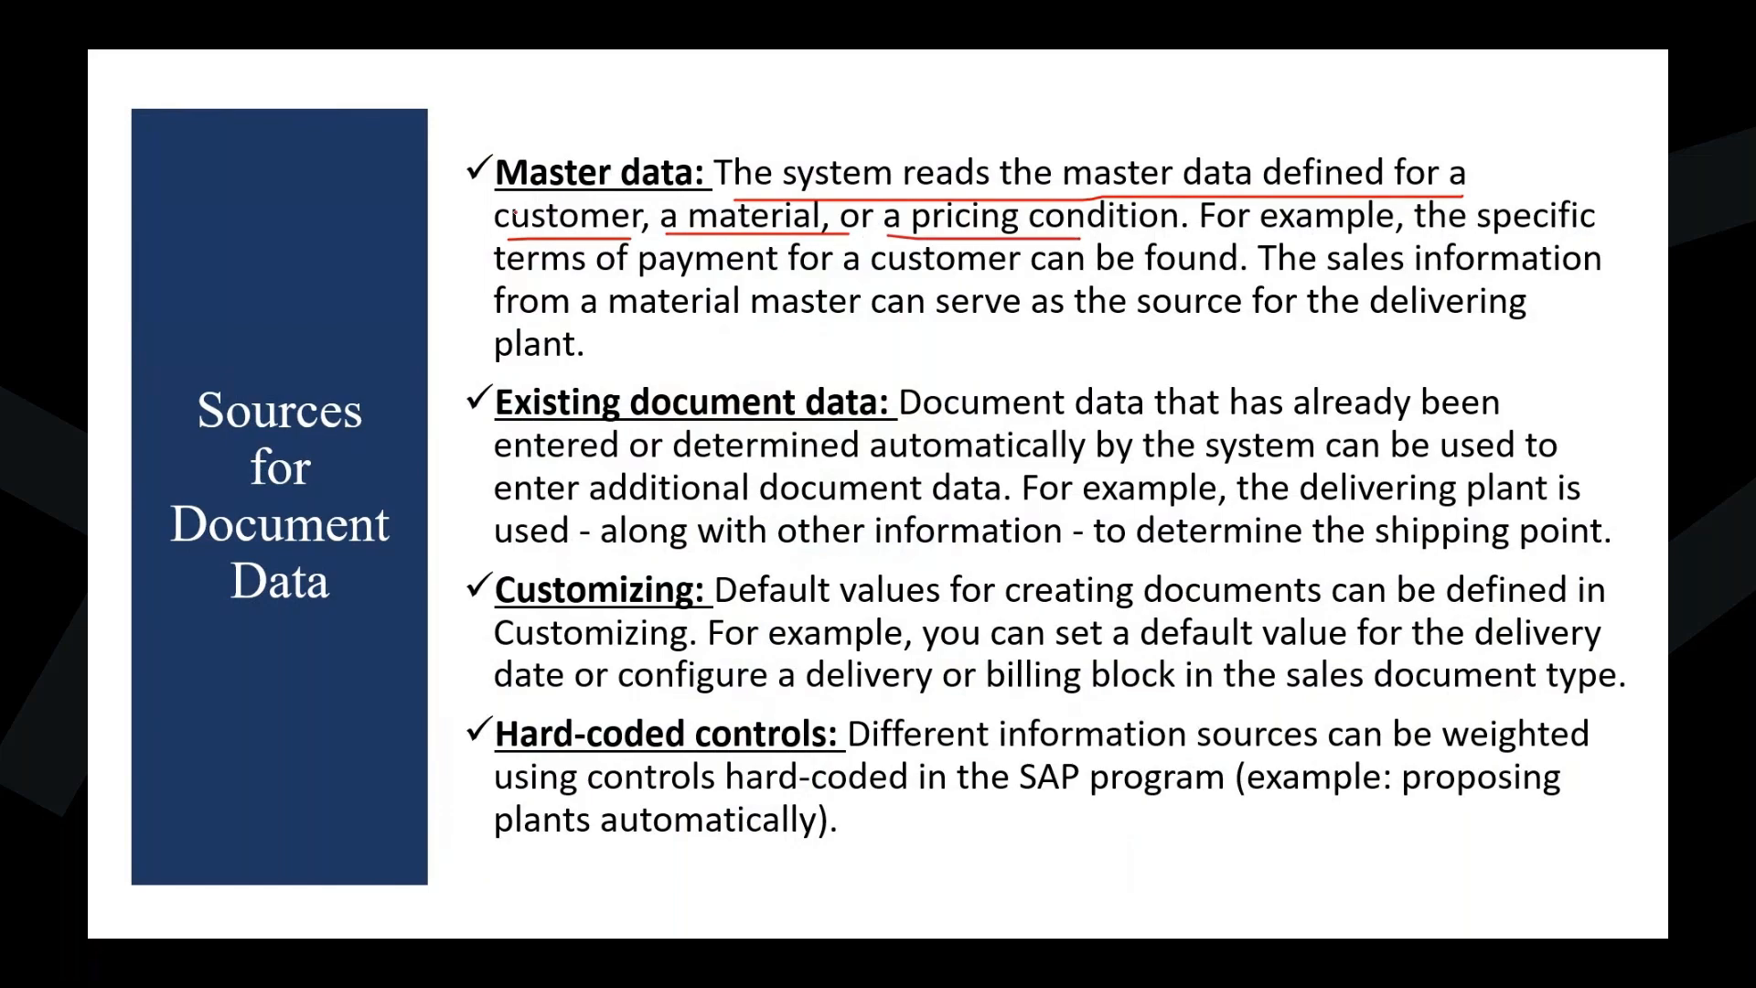
pyautogui.moveTo(492, 216); pyautogui.dragTo(599, 195)
pyautogui.moveTo(743, 236)
pyautogui.mouseDown()
pyautogui.moveTo(749, 254)
pyautogui.moveTo(853, 197)
pyautogui.mouseUp()
pyautogui.moveTo(1034, 234); pyautogui.dragTo(1180, 158)
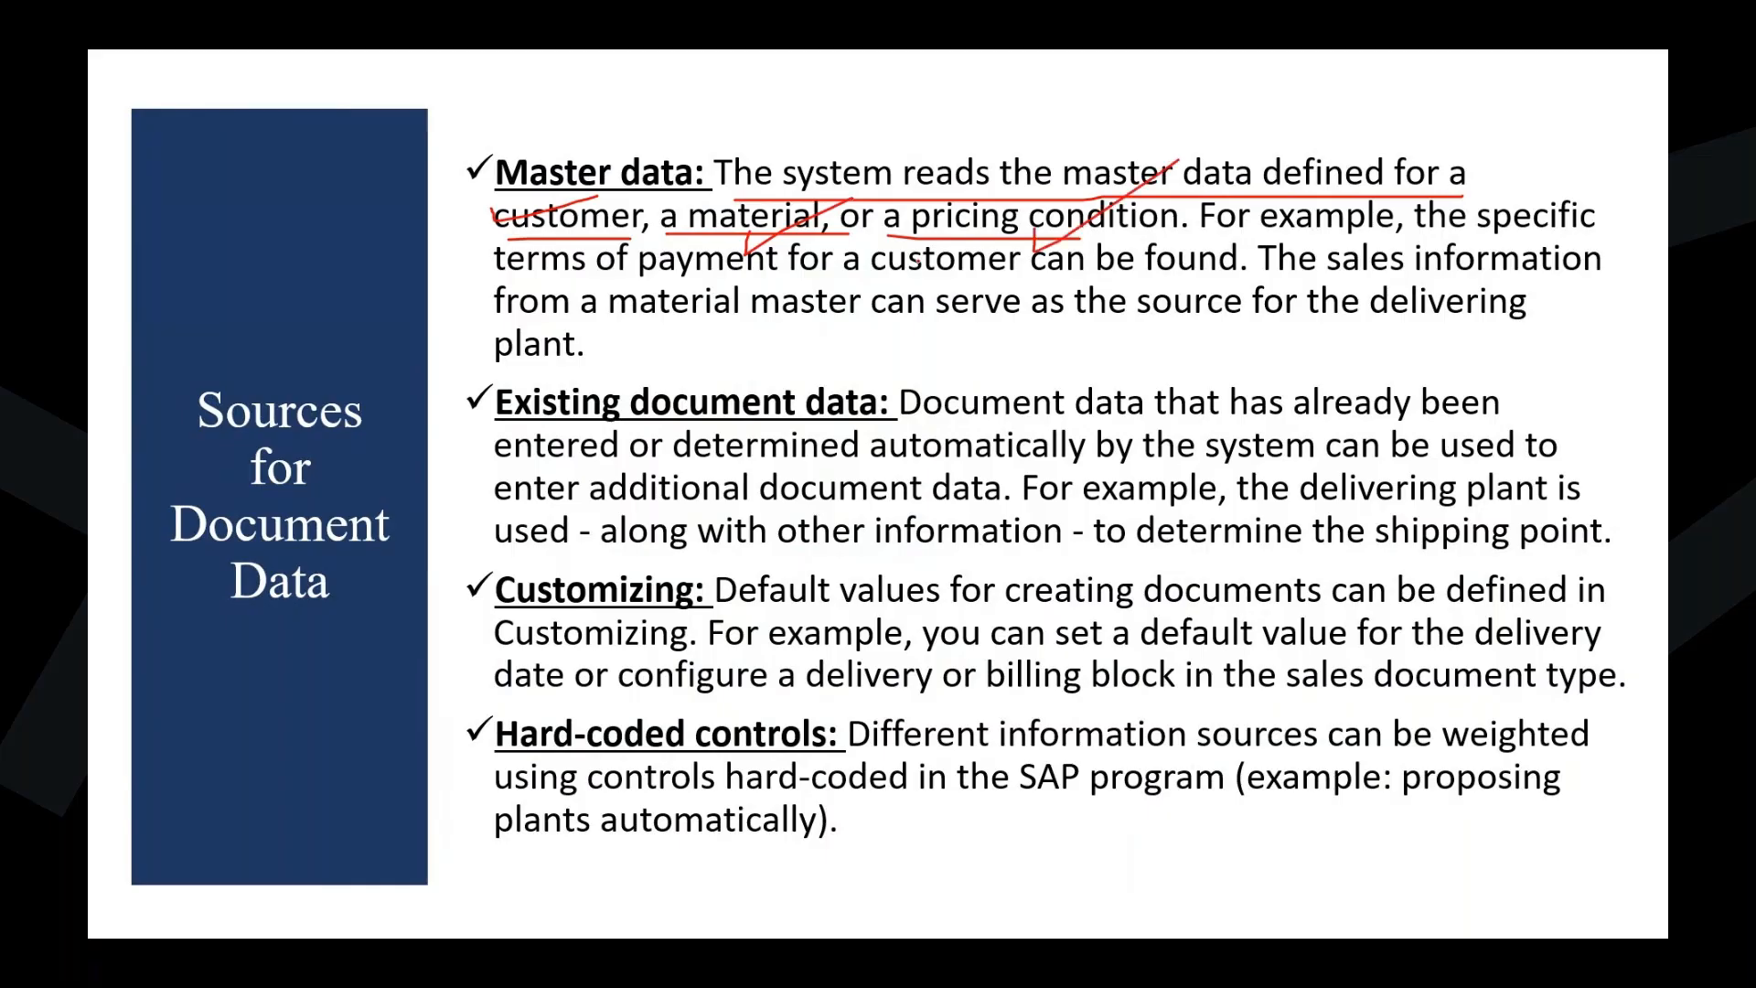
pyautogui.moveTo(1200, 236); pyautogui.dragTo(1544, 238)
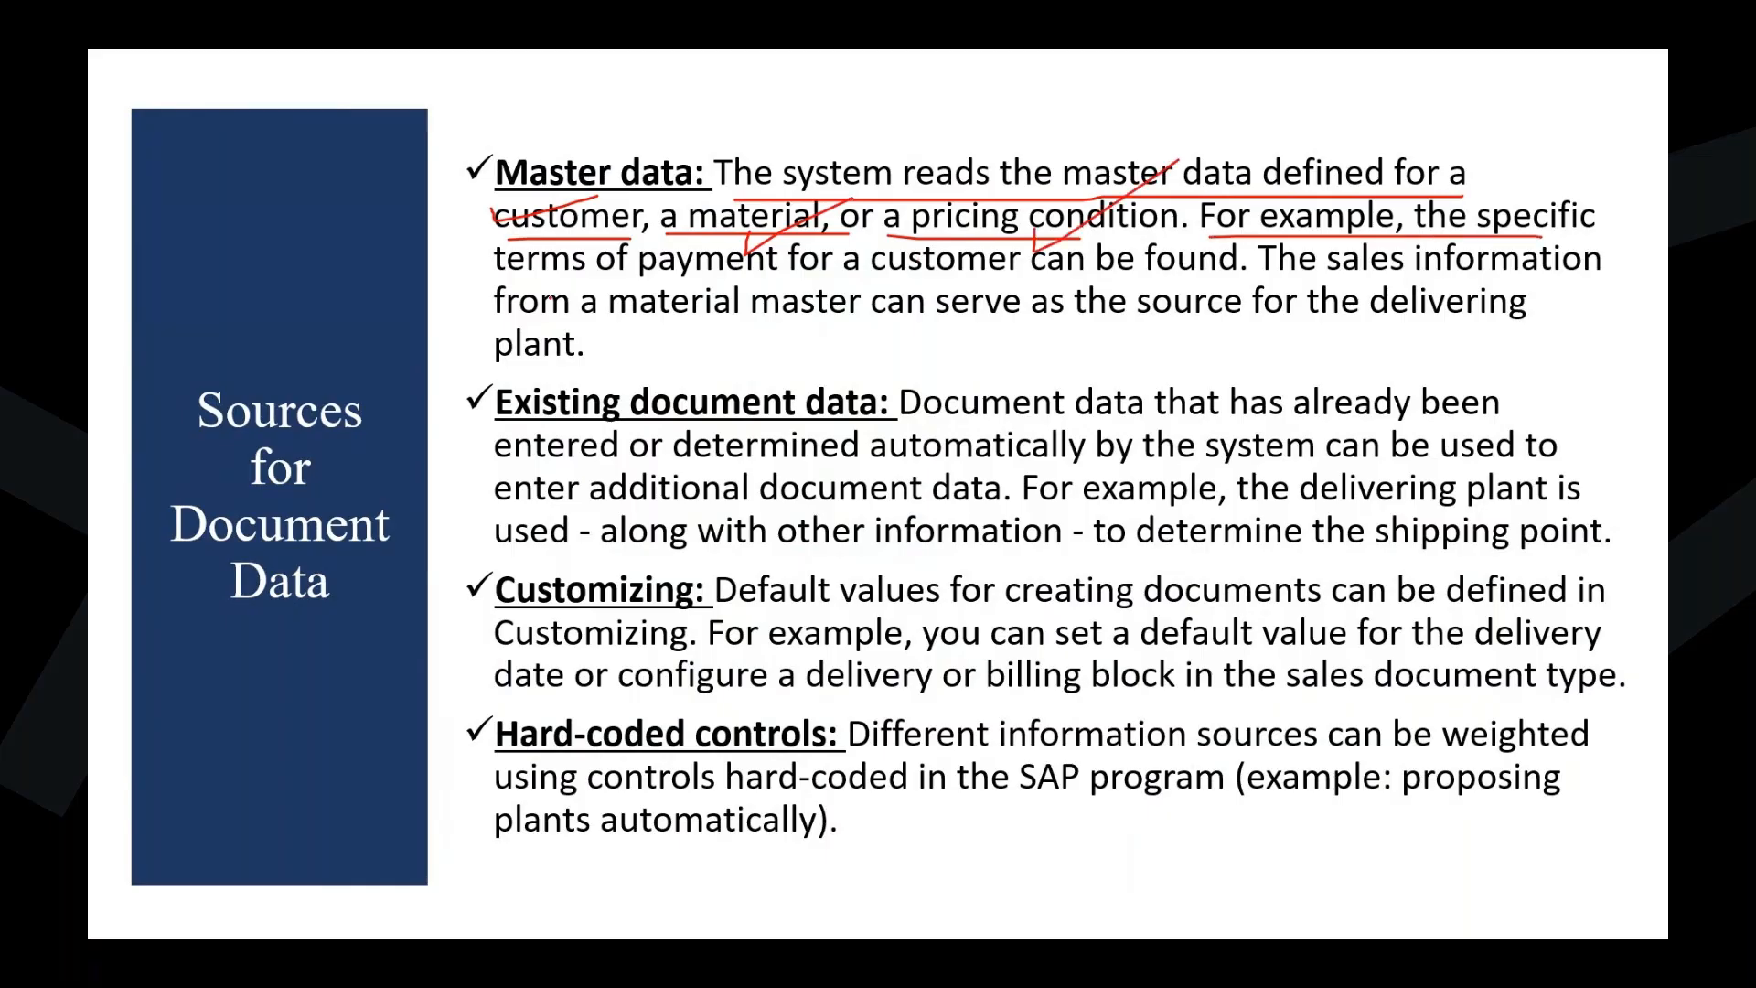
pyautogui.moveTo(494, 281); pyautogui.dragTo(1223, 273)
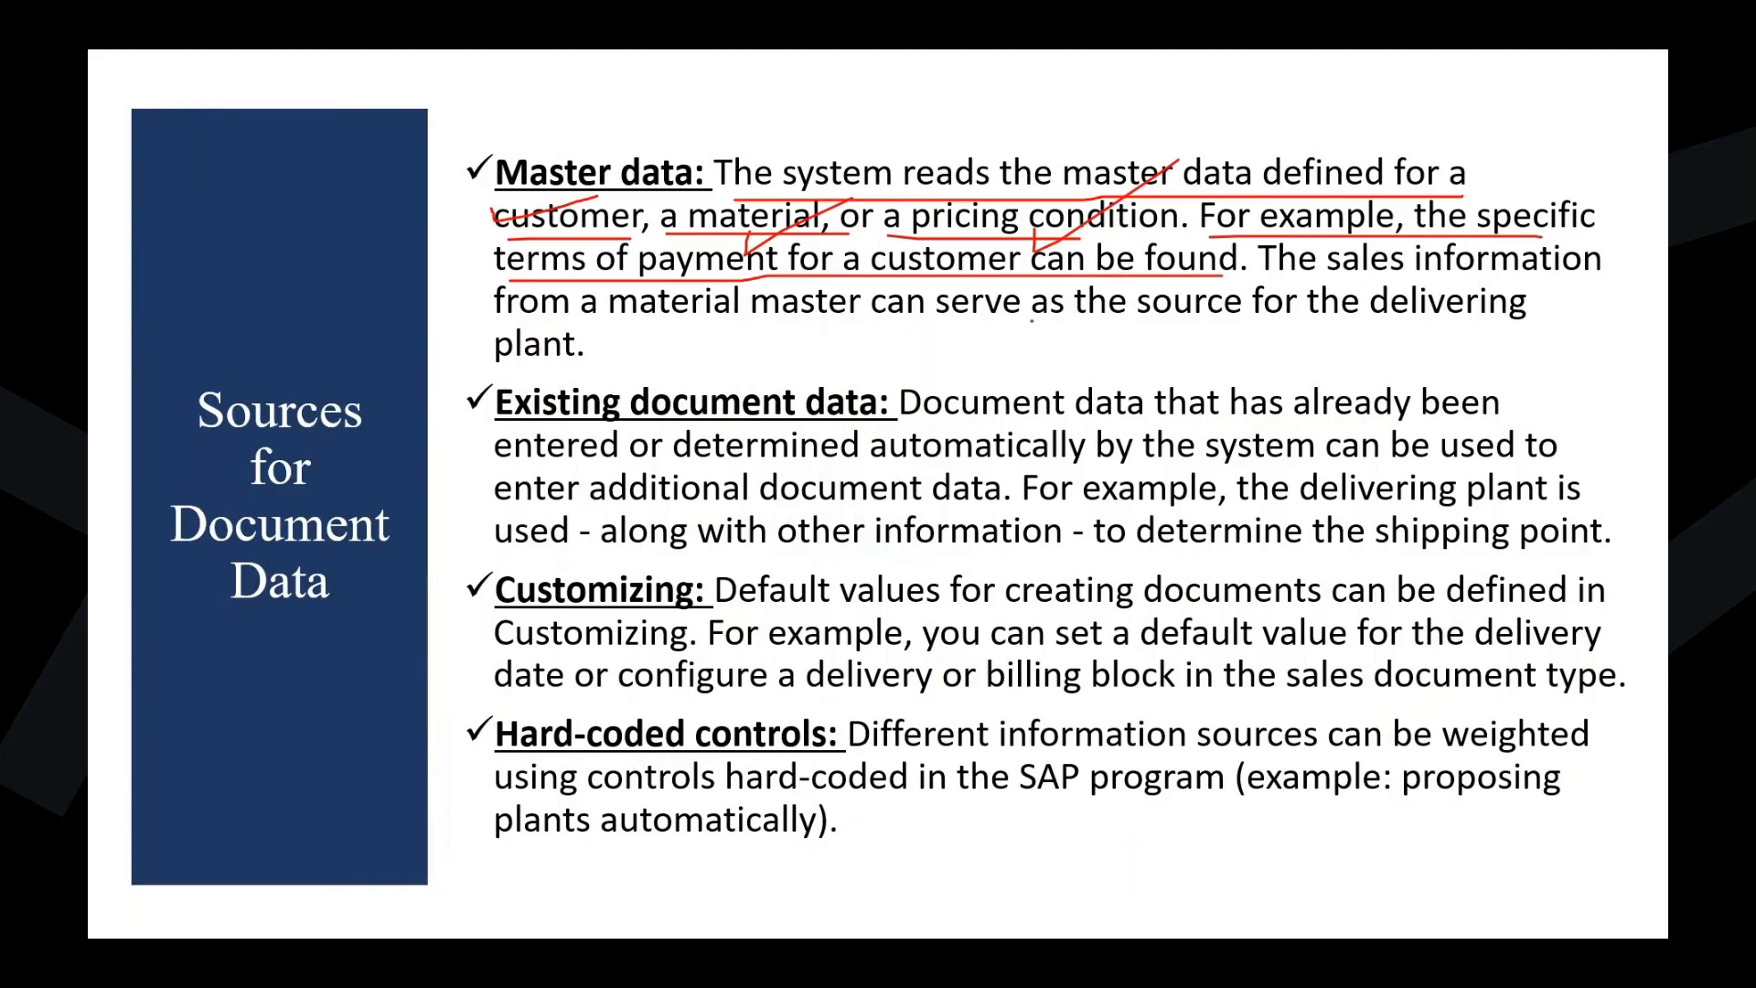
pyautogui.moveTo(1273, 282); pyautogui.dragTo(1474, 278)
pyautogui.moveTo(510, 284)
pyautogui.mouseDown()
pyautogui.moveTo(1111, 330)
pyautogui.moveTo(1479, 325)
pyautogui.mouseUp()
pyautogui.press('e')
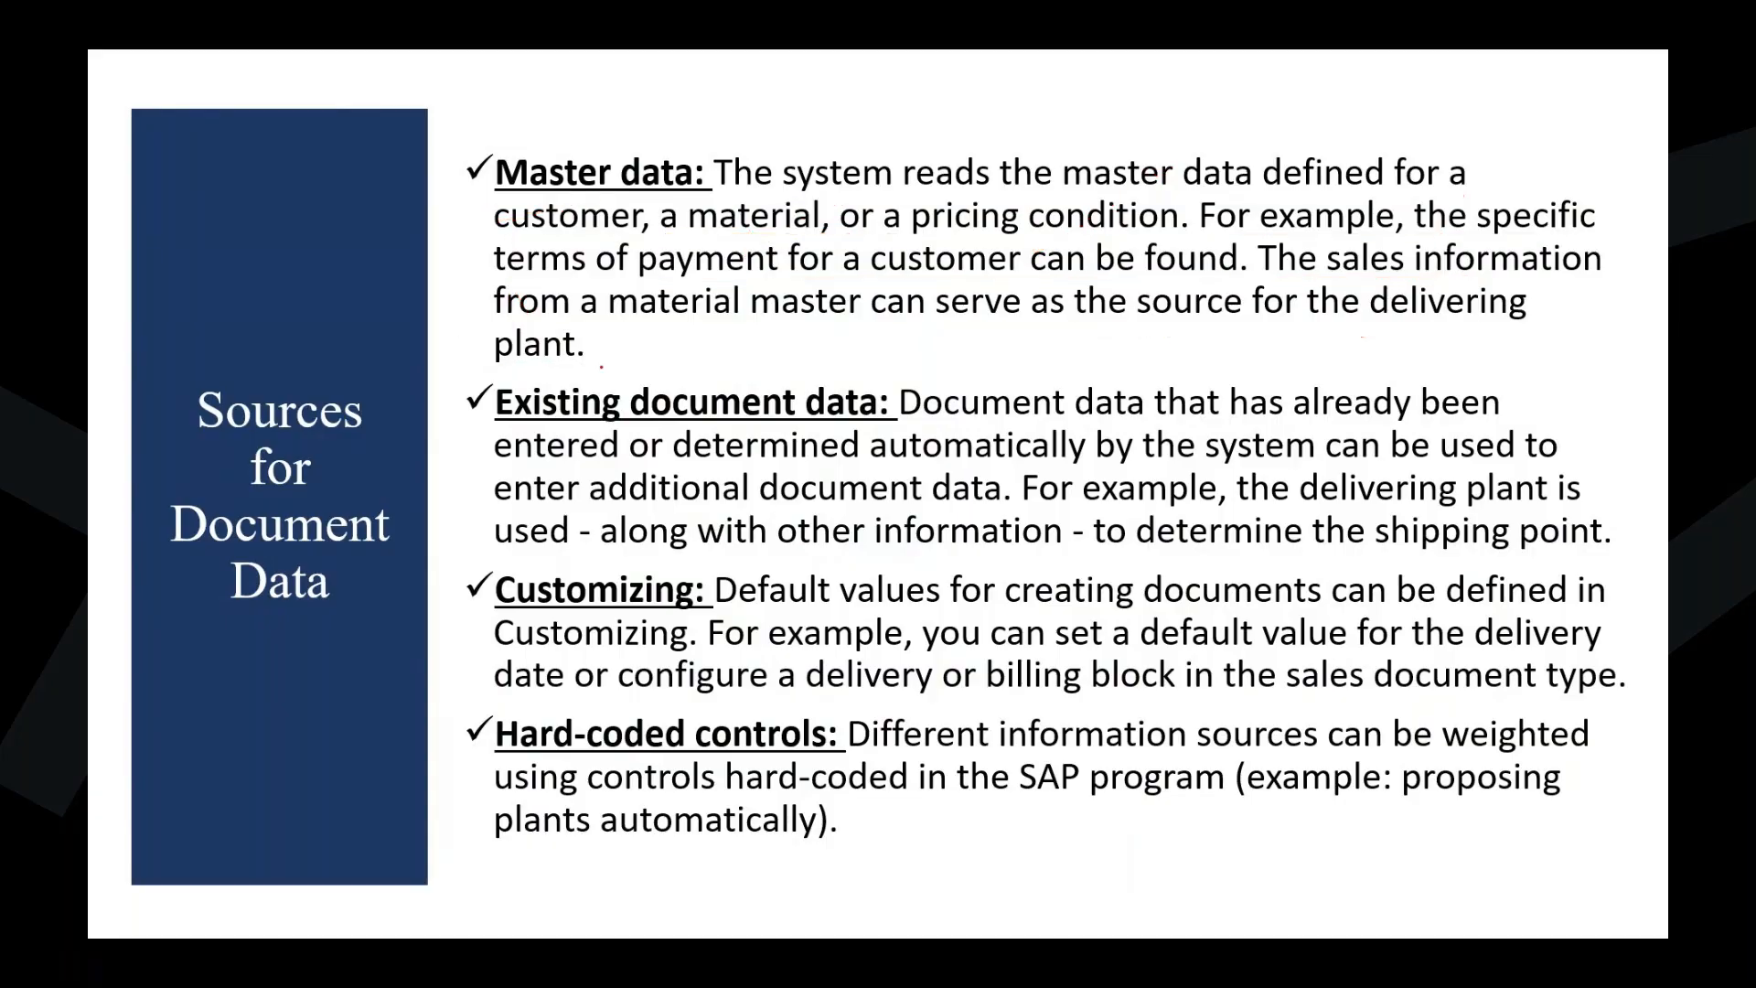
pyautogui.press('Escape')
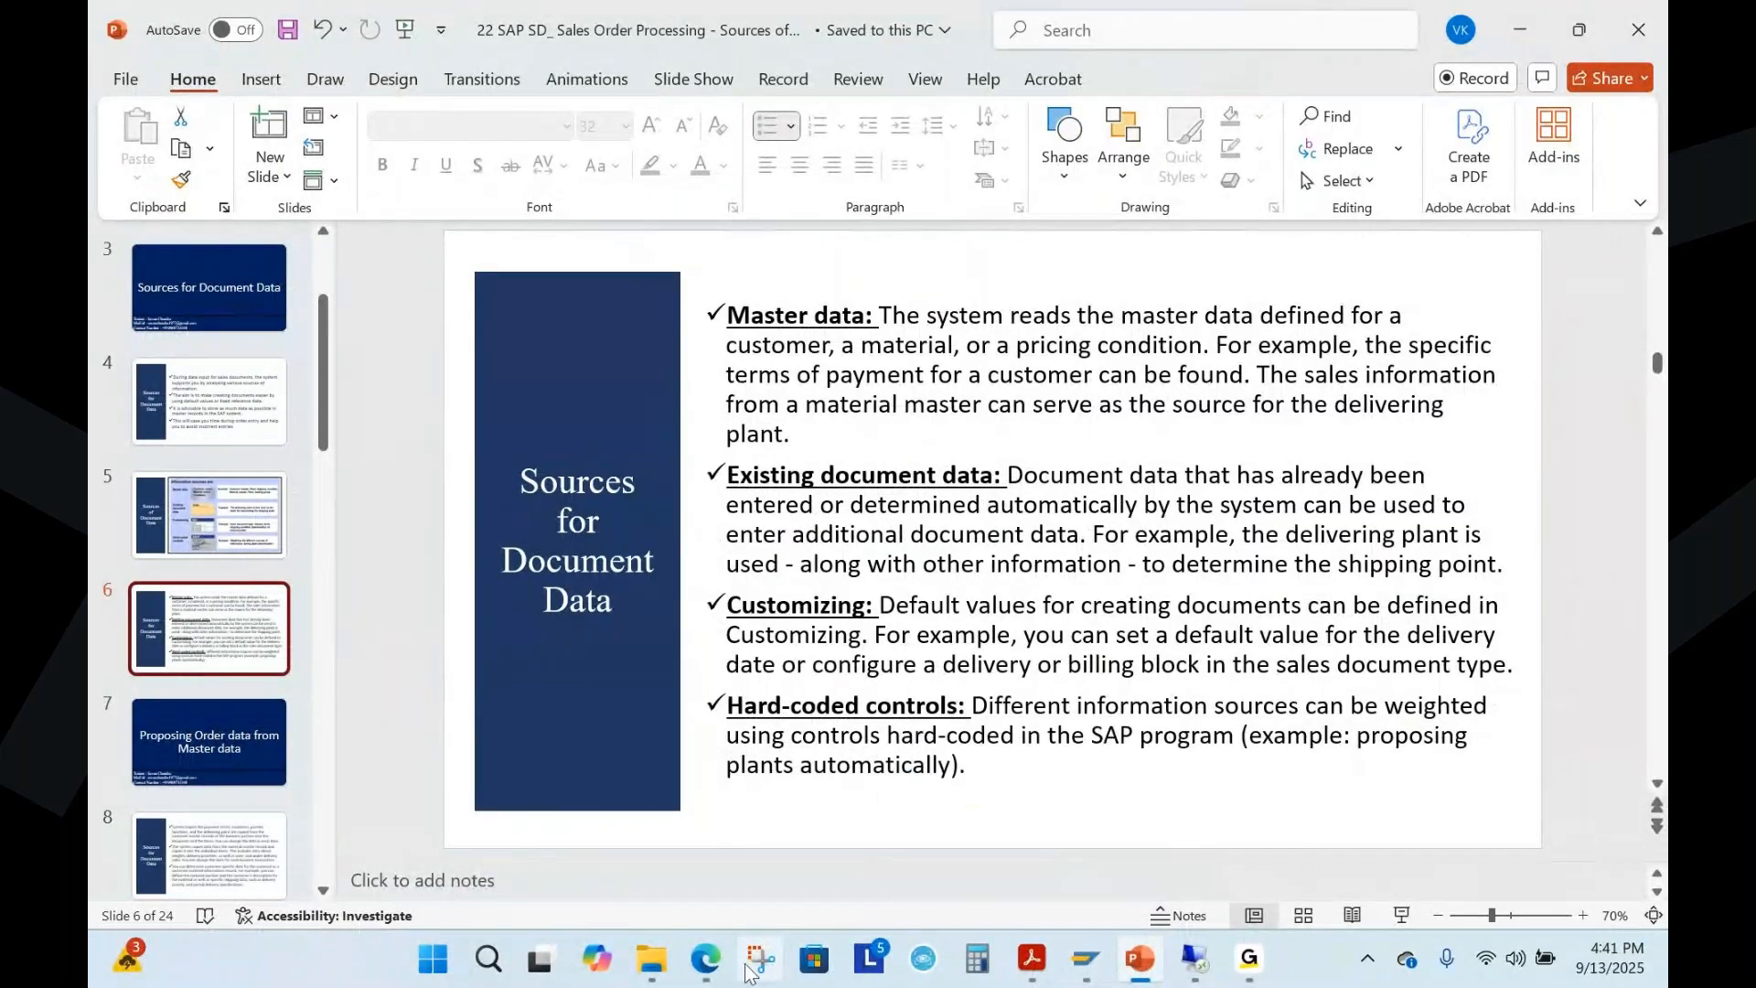
# Switch back to the standard order in Edge, discard it without saving, and open a blank standard order
pyautogui.click(716, 965)
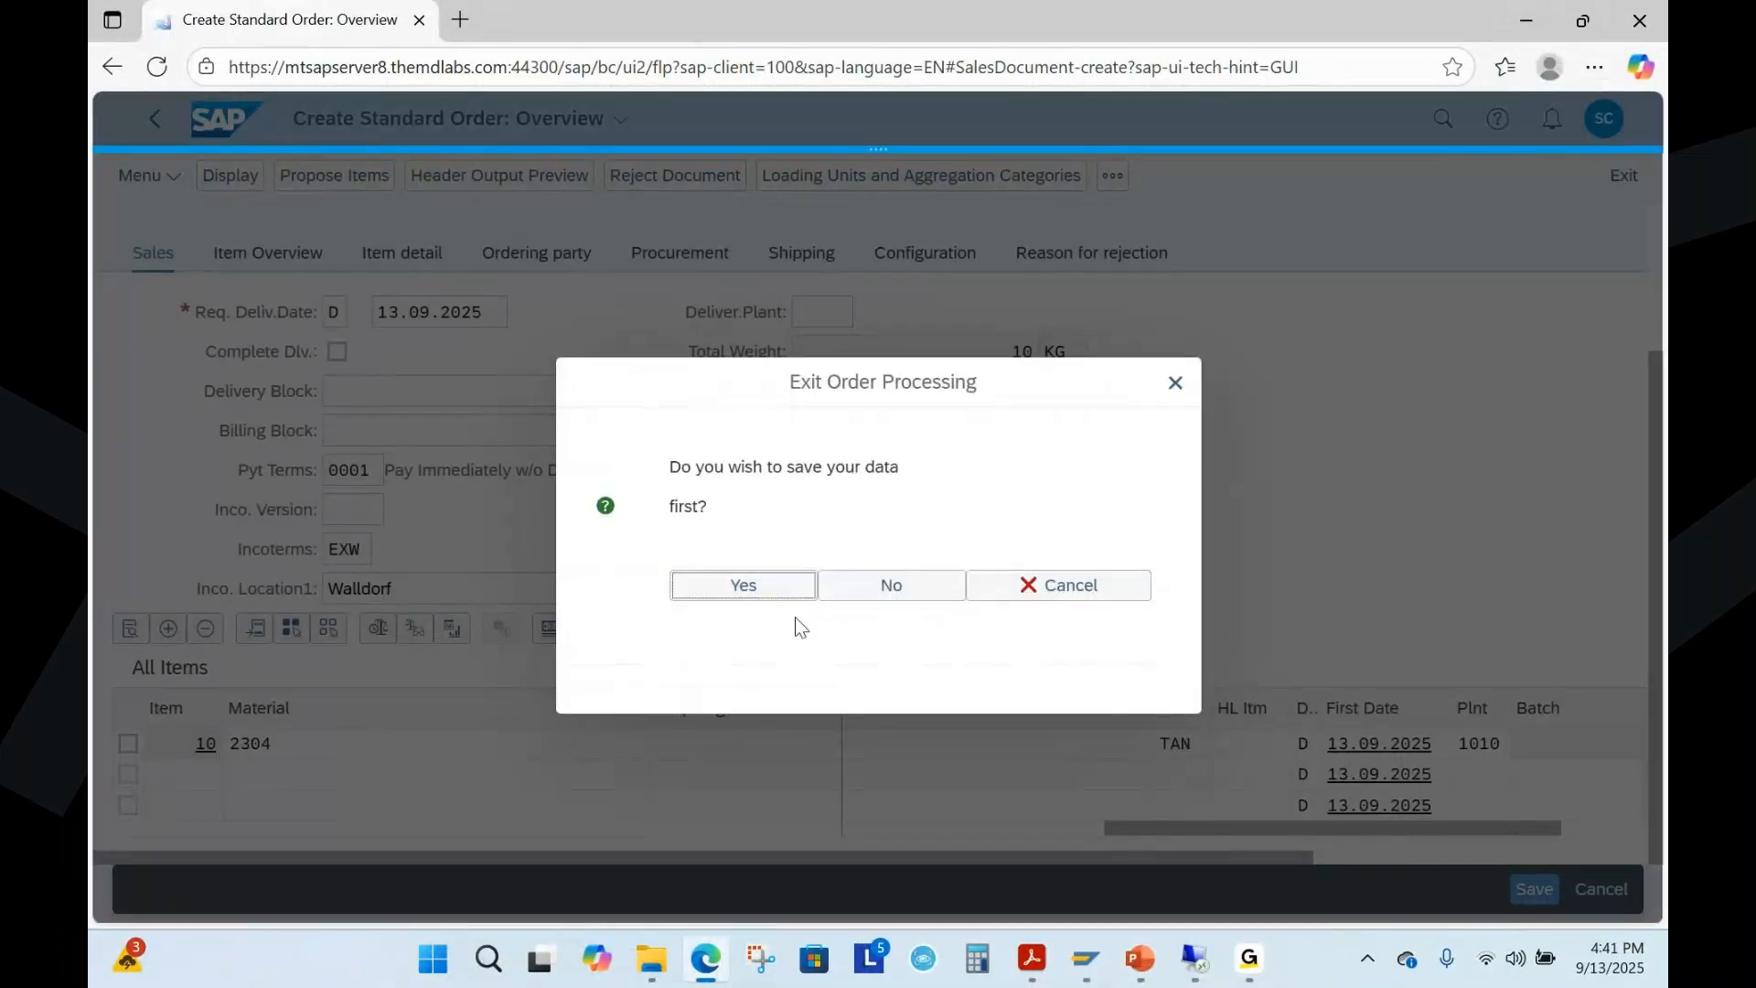
pyautogui.click(893, 590)
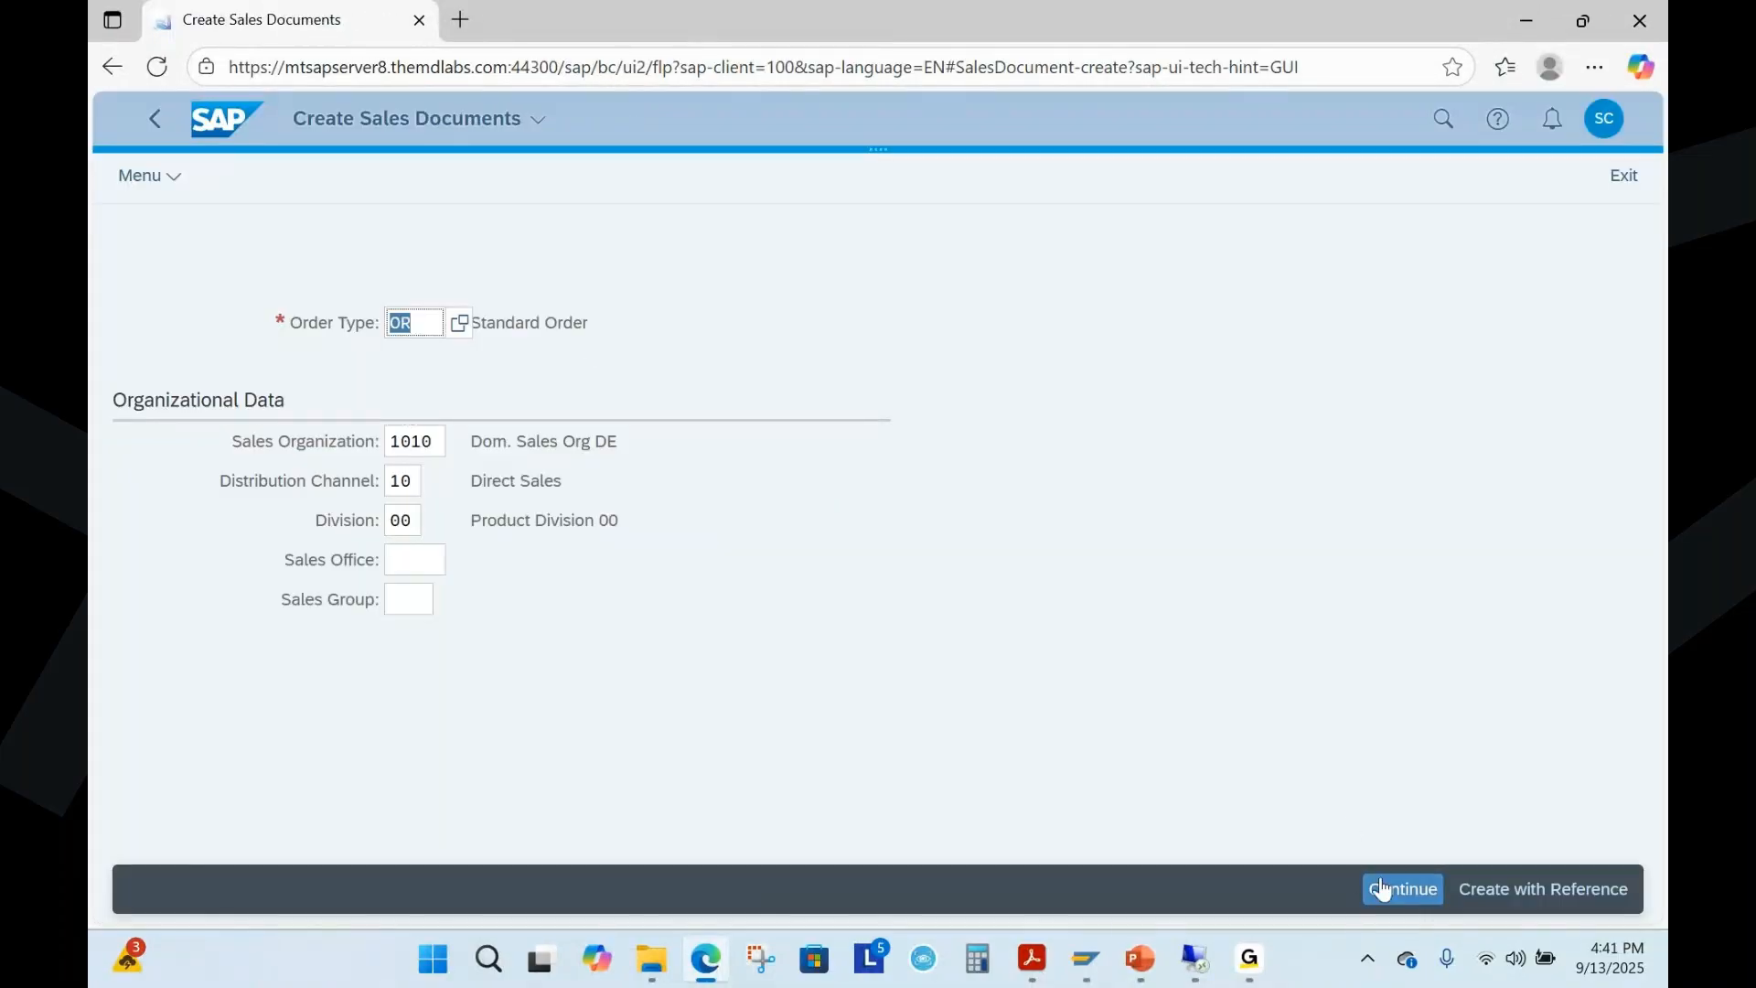
pyautogui.click(1403, 890)
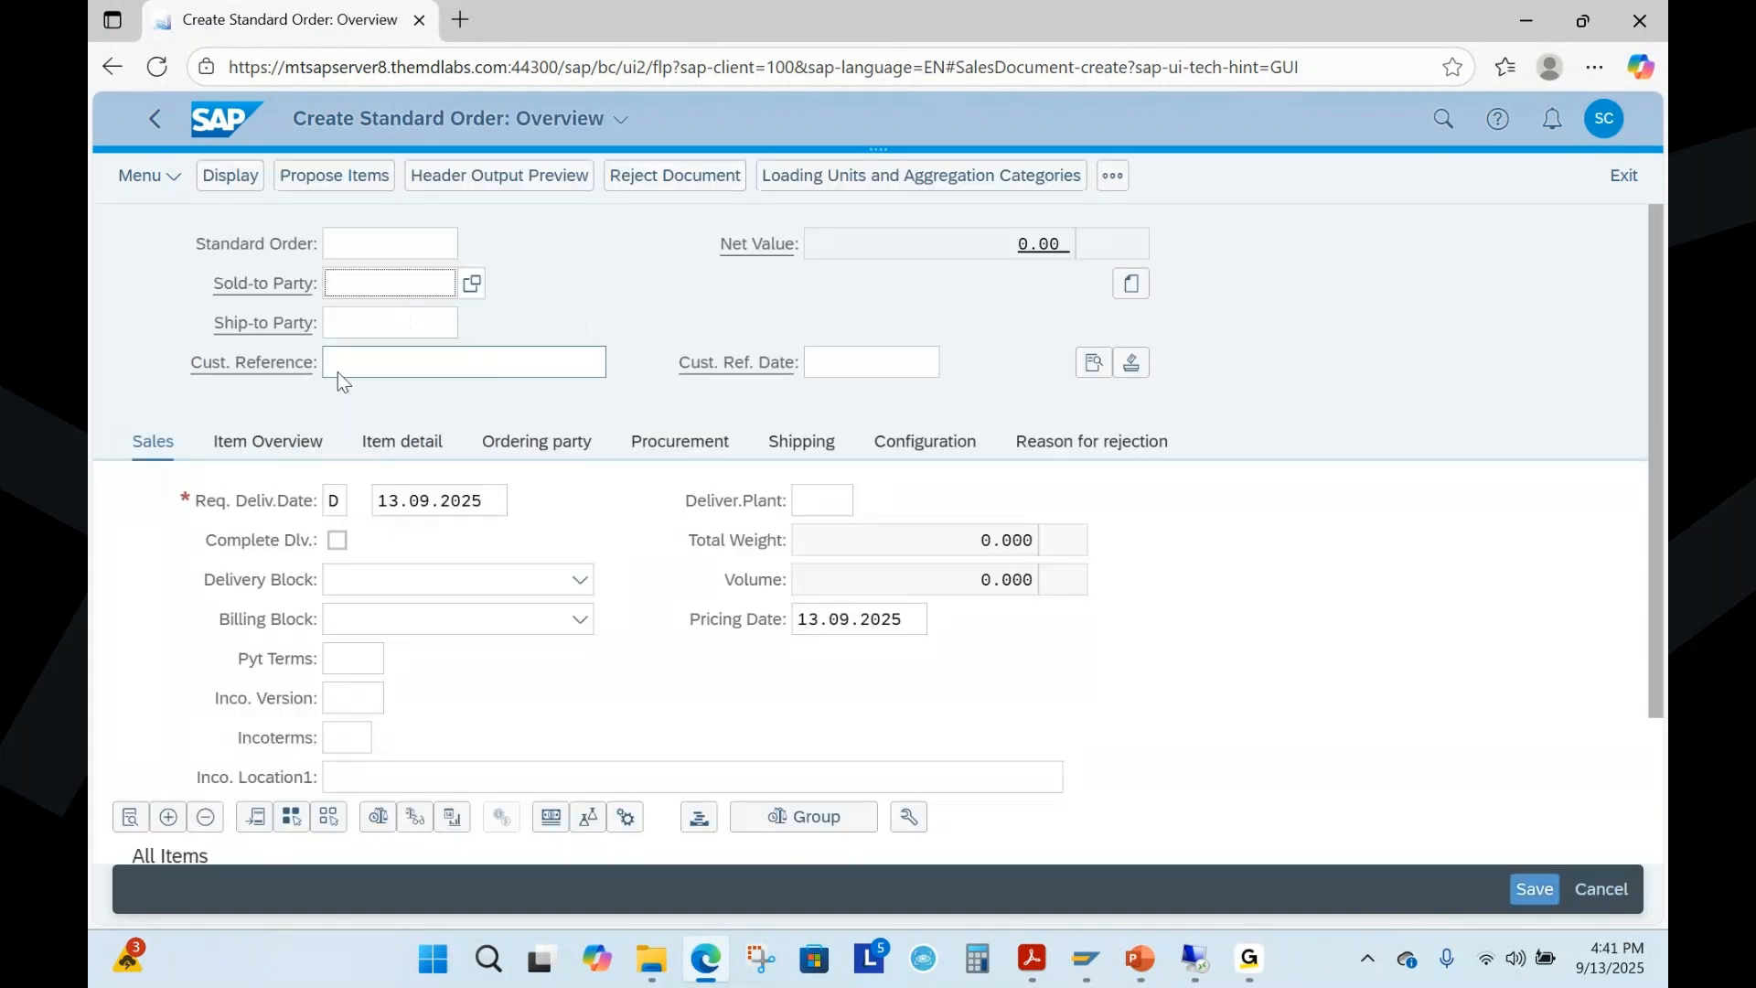
# Enter the sold-to customer number and the customer reference demo in the new order, and confirm the header data
pyautogui.write('20031')
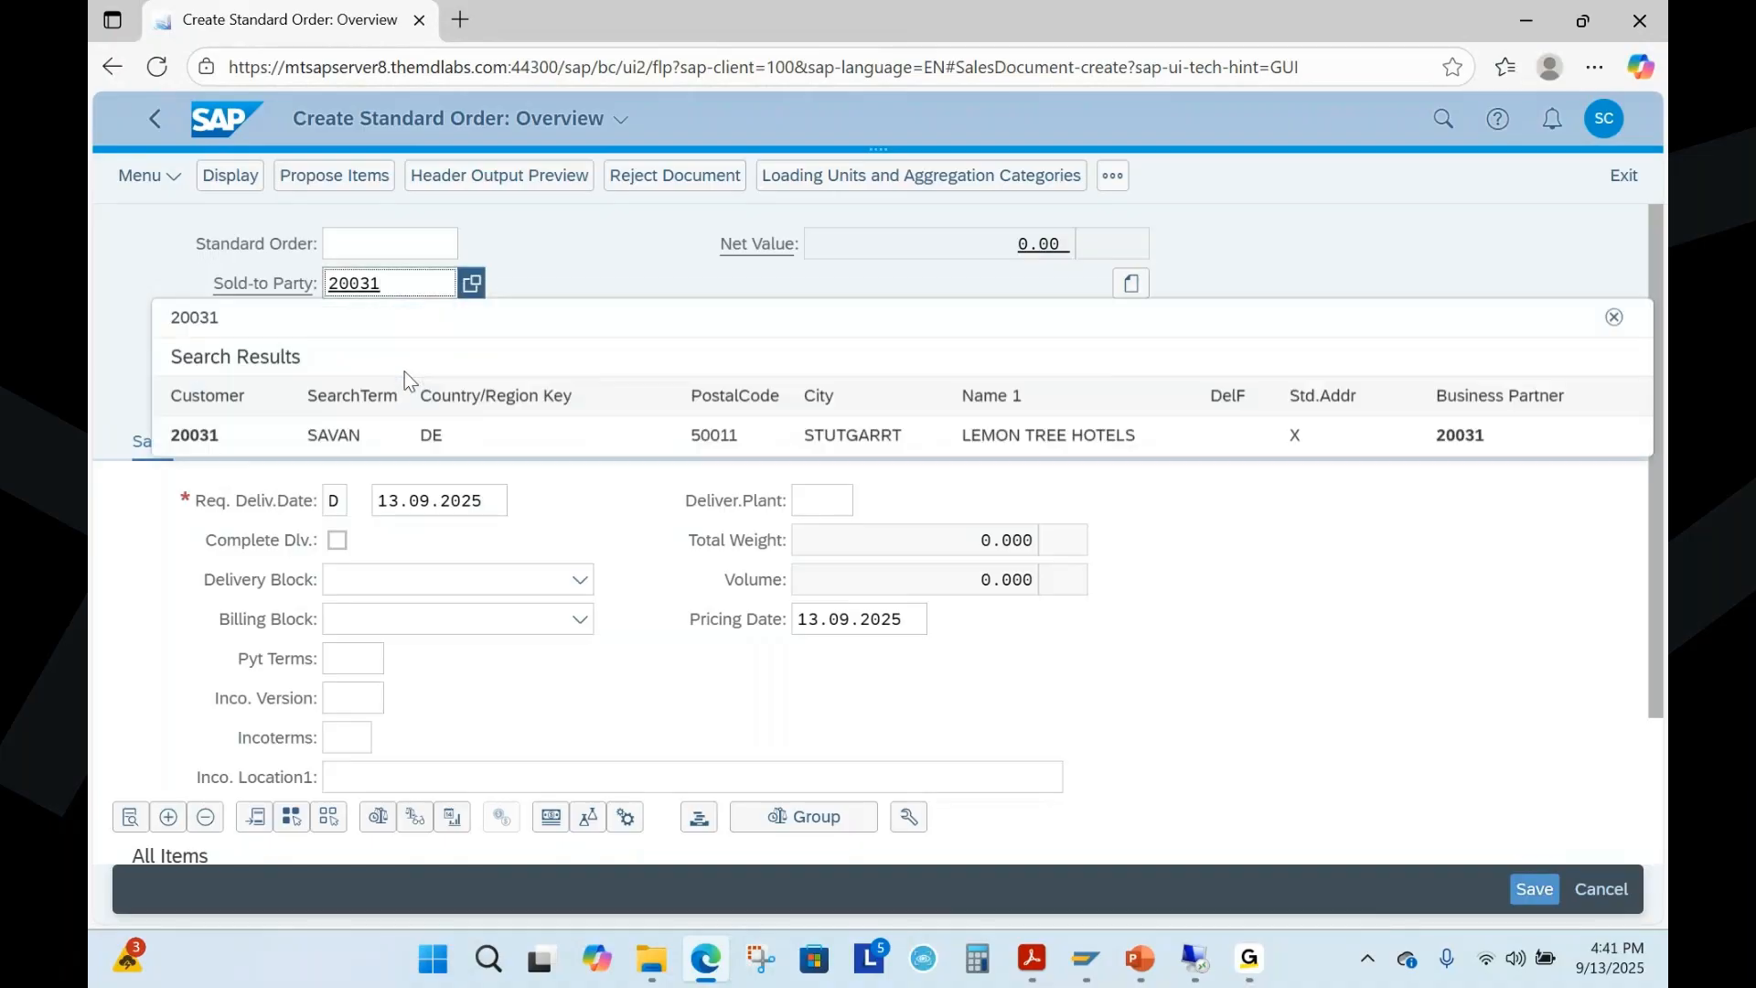
pyautogui.click(329, 436)
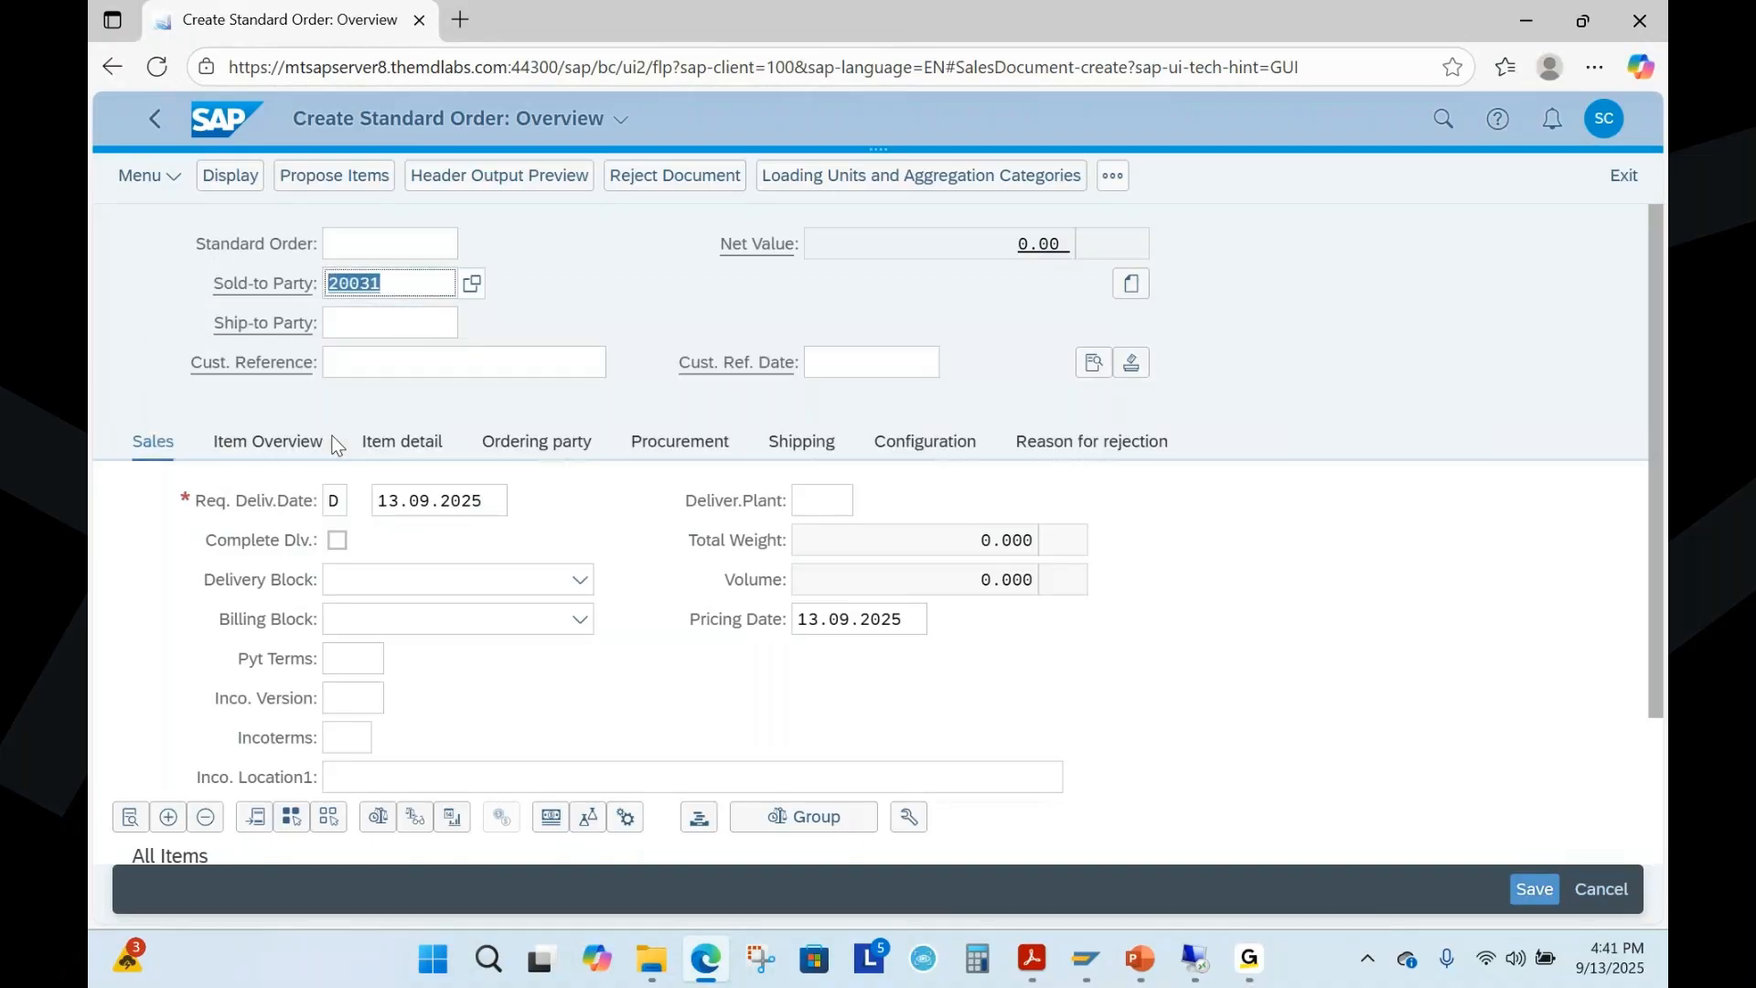
pyautogui.click(364, 365)
pyautogui.write('demo')
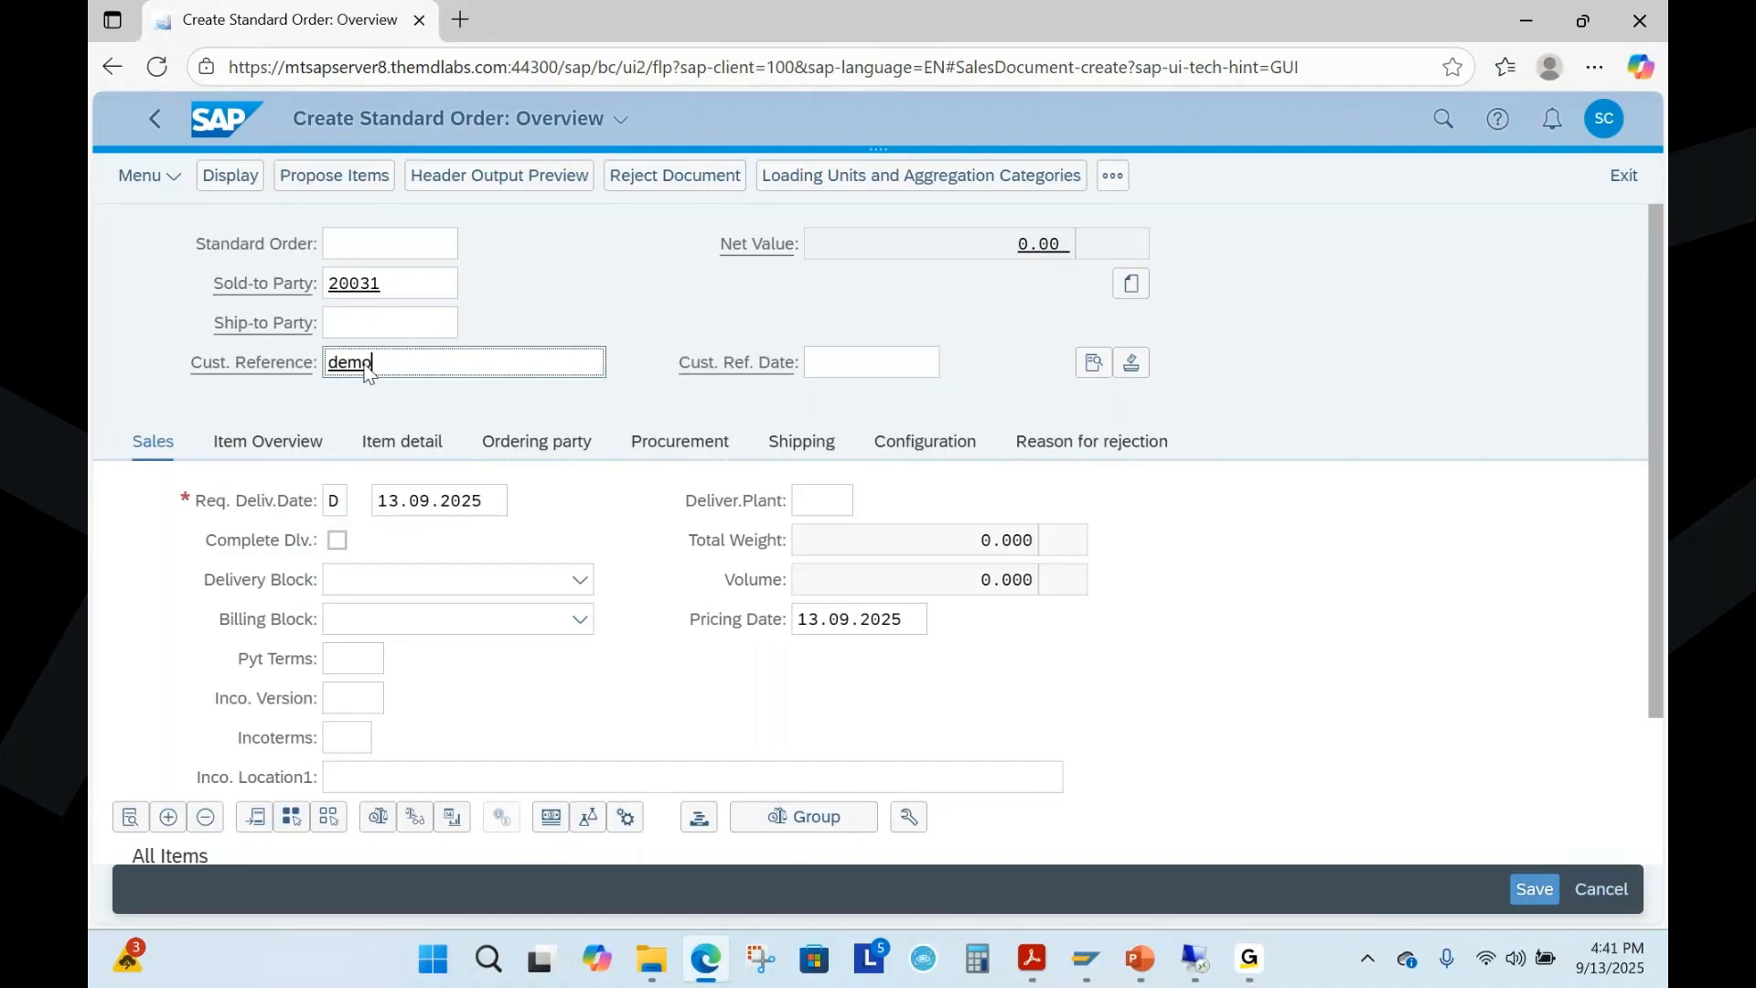
pyautogui.press('Return')
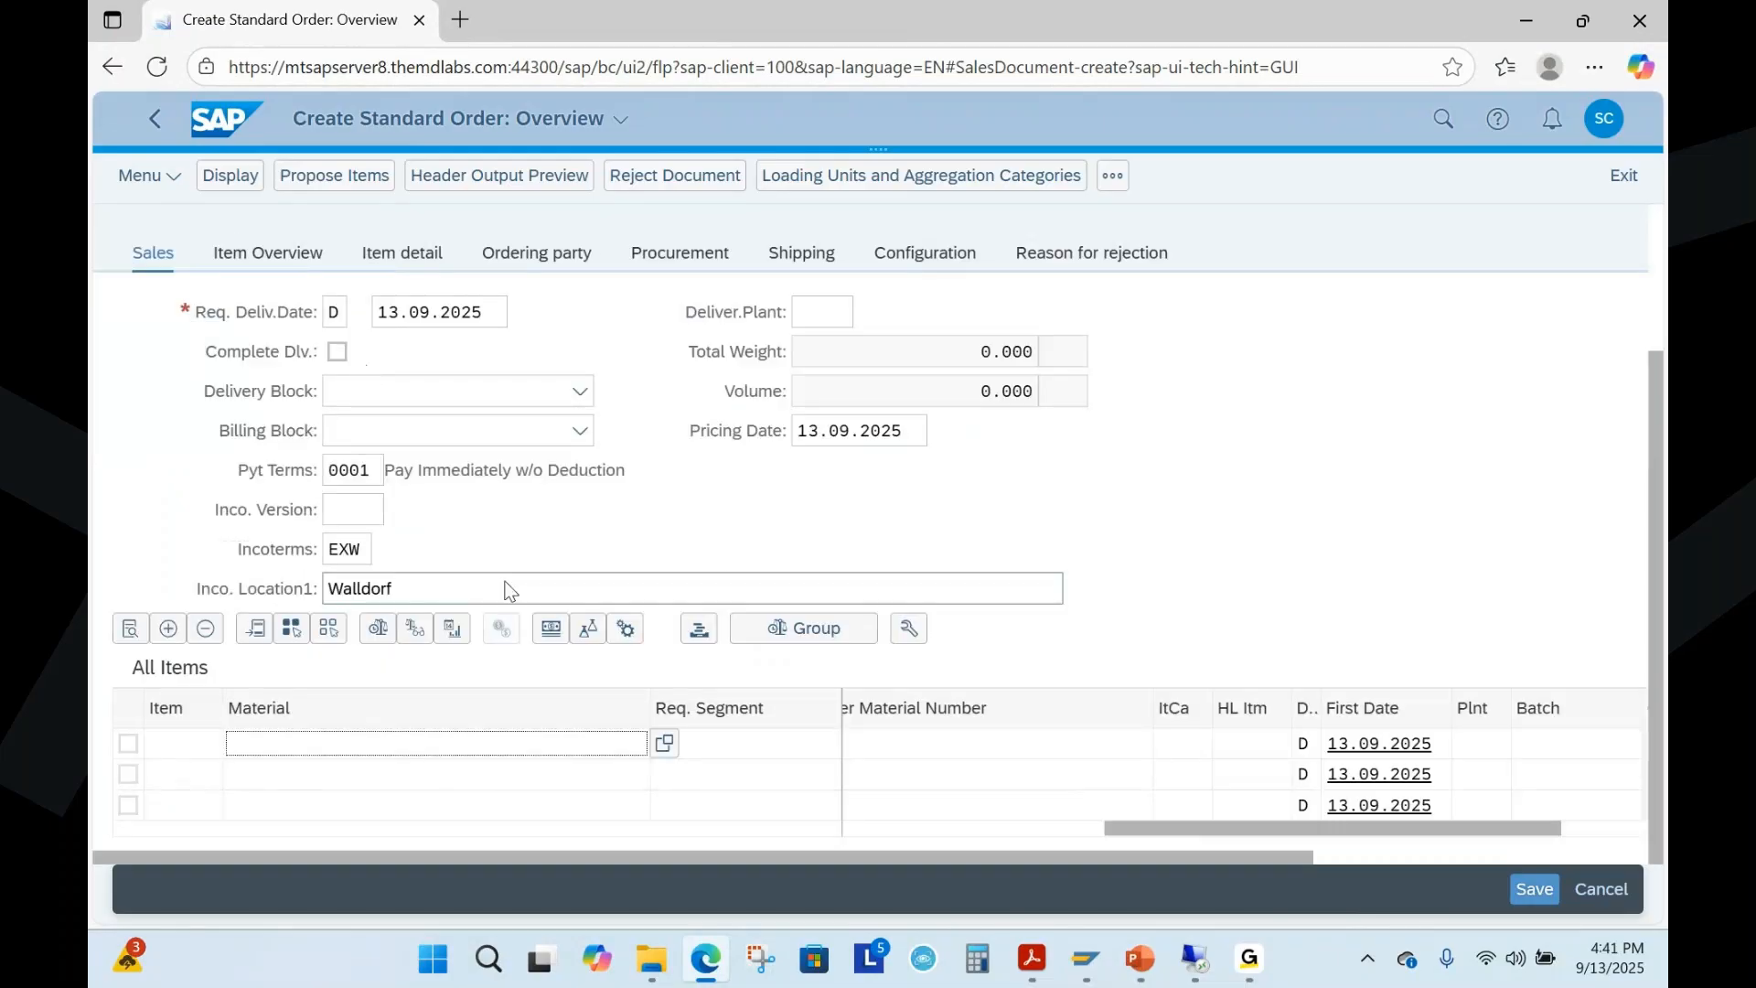
# Look up the 1.5L Pepsi bottle in the SAP GUI Materials List and enter material 2304 as the order's first item
pyautogui.click(364, 331)
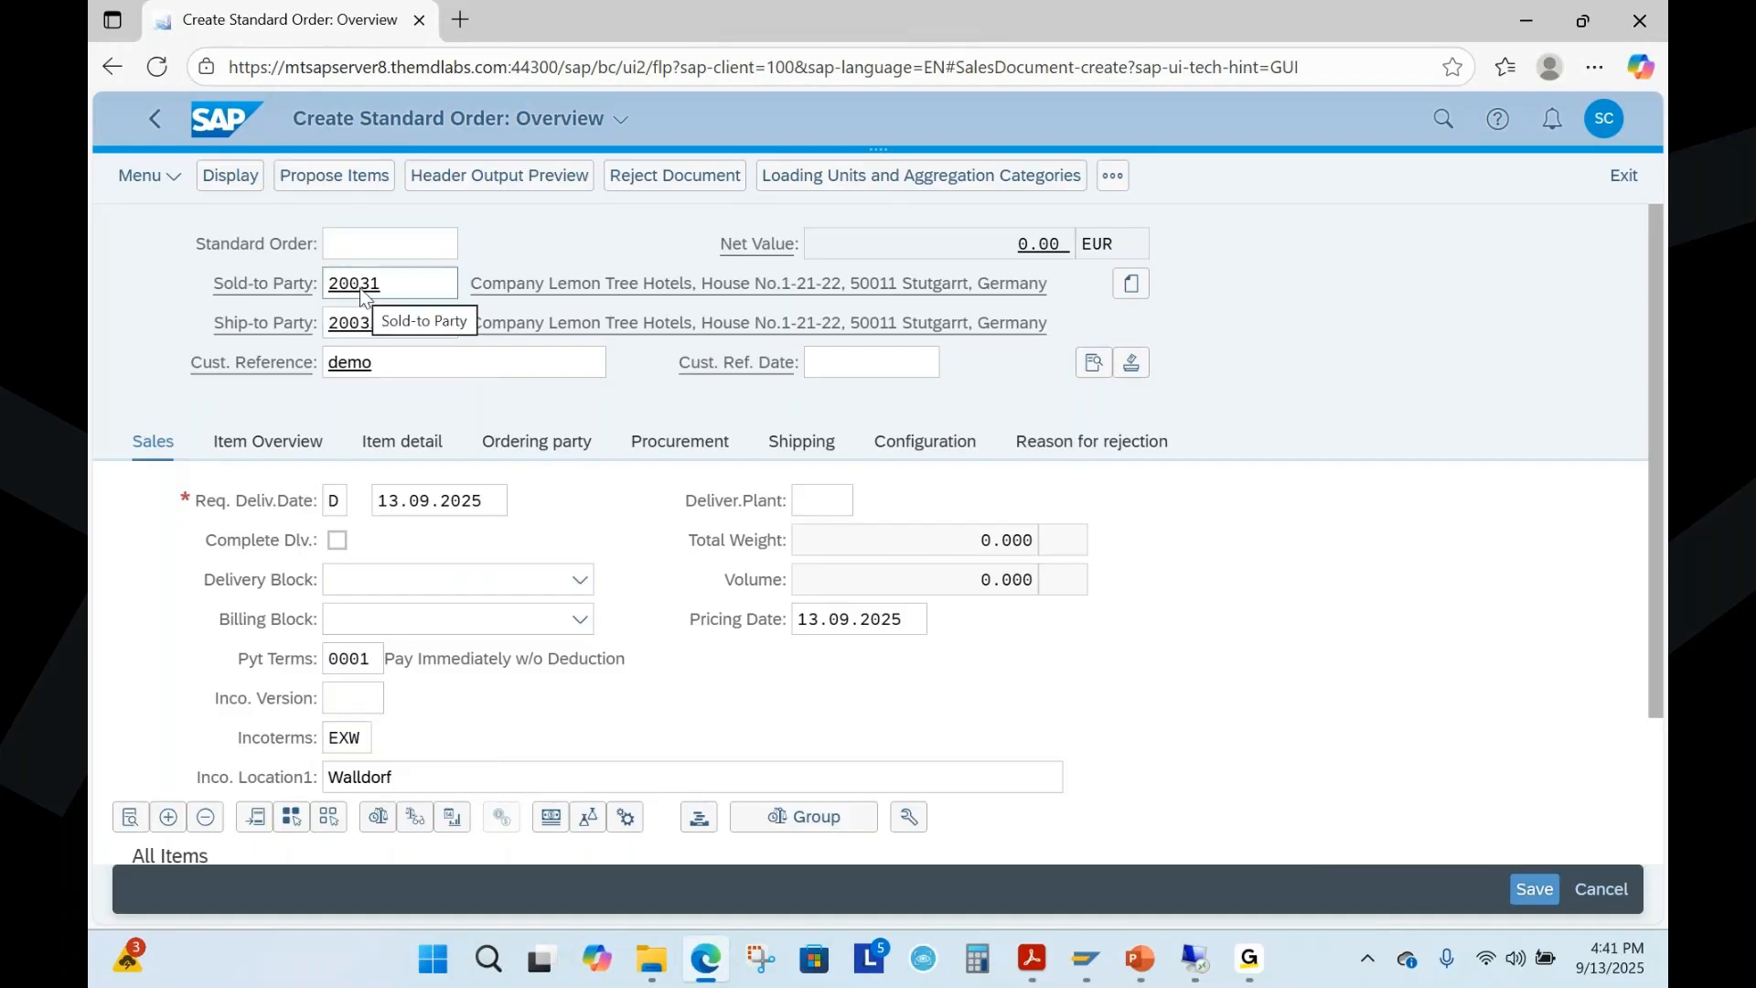
pyautogui.scroll(-5, 986, 494)
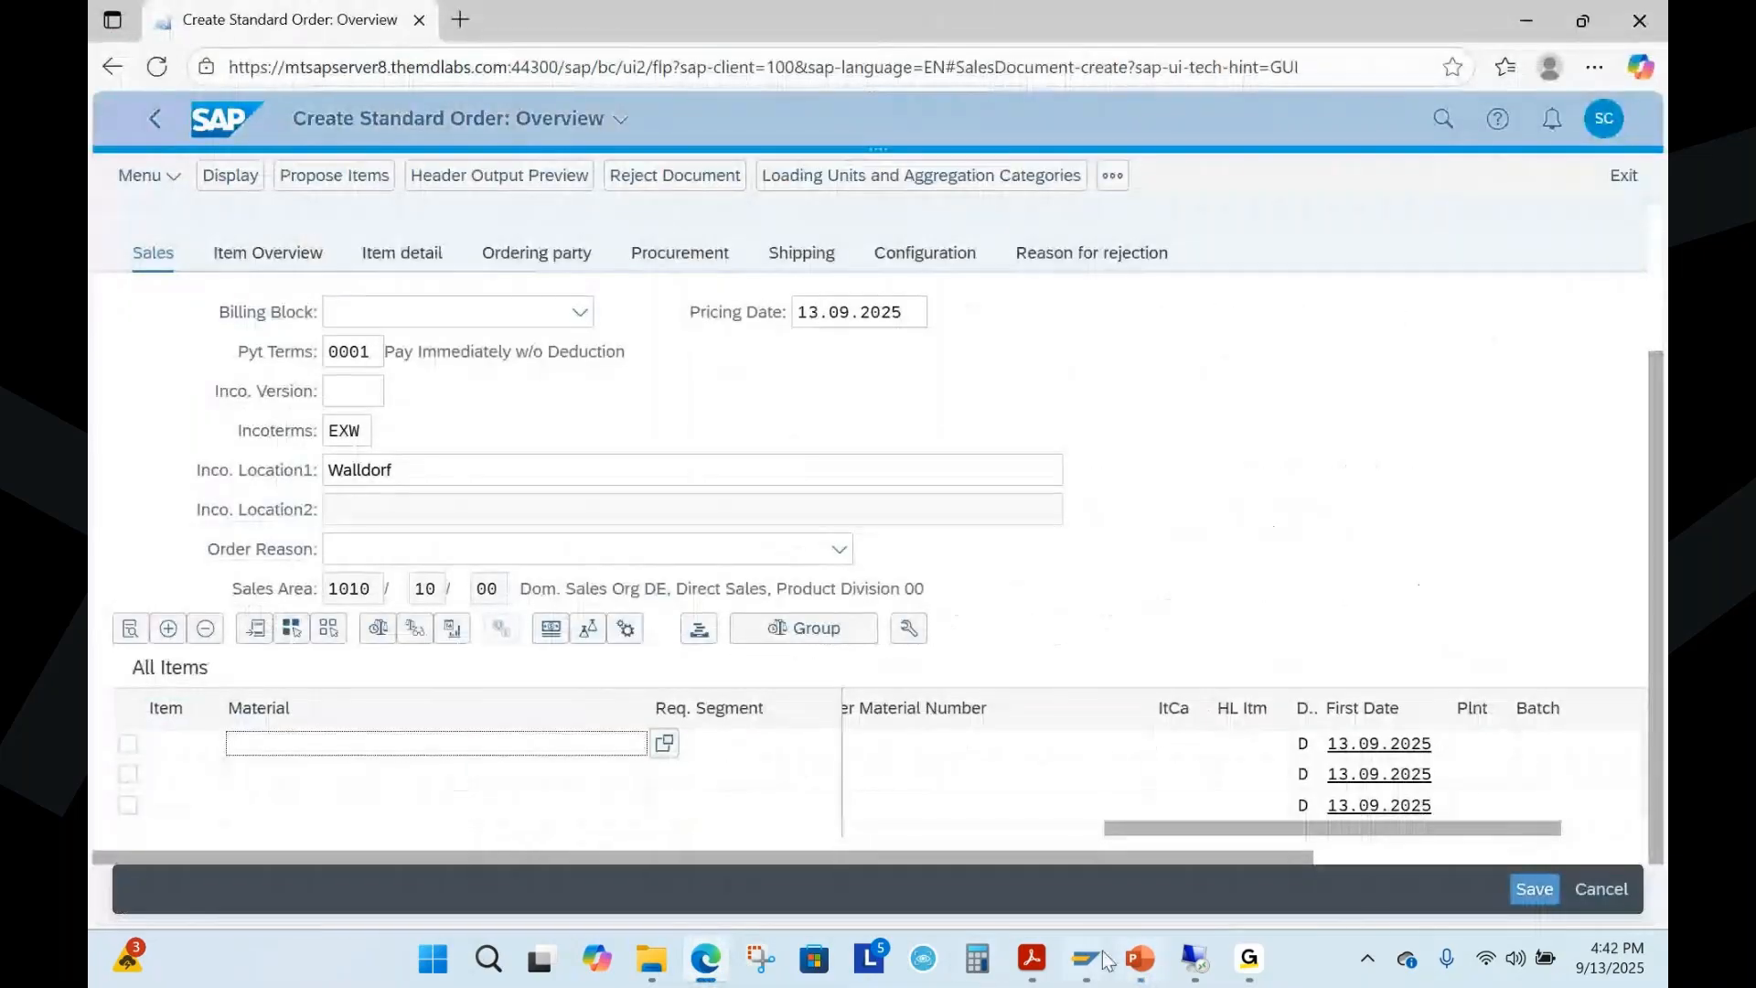
pyautogui.moveTo(1088, 962)
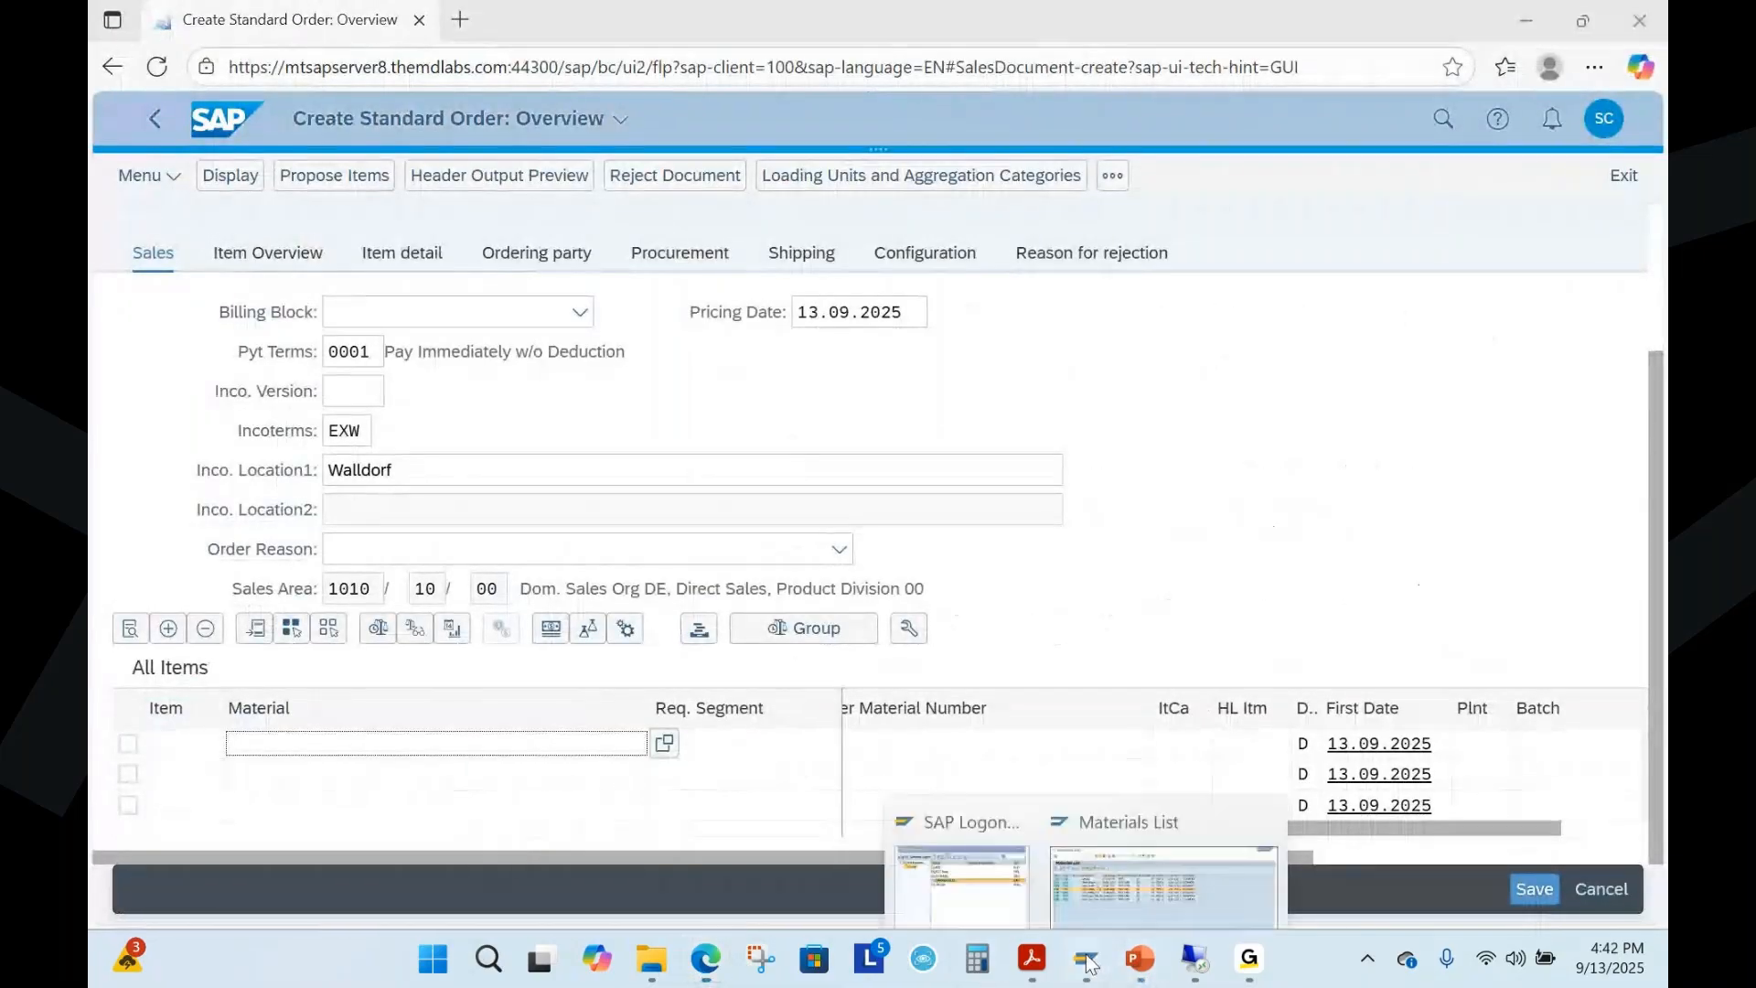
pyautogui.click(1163, 880)
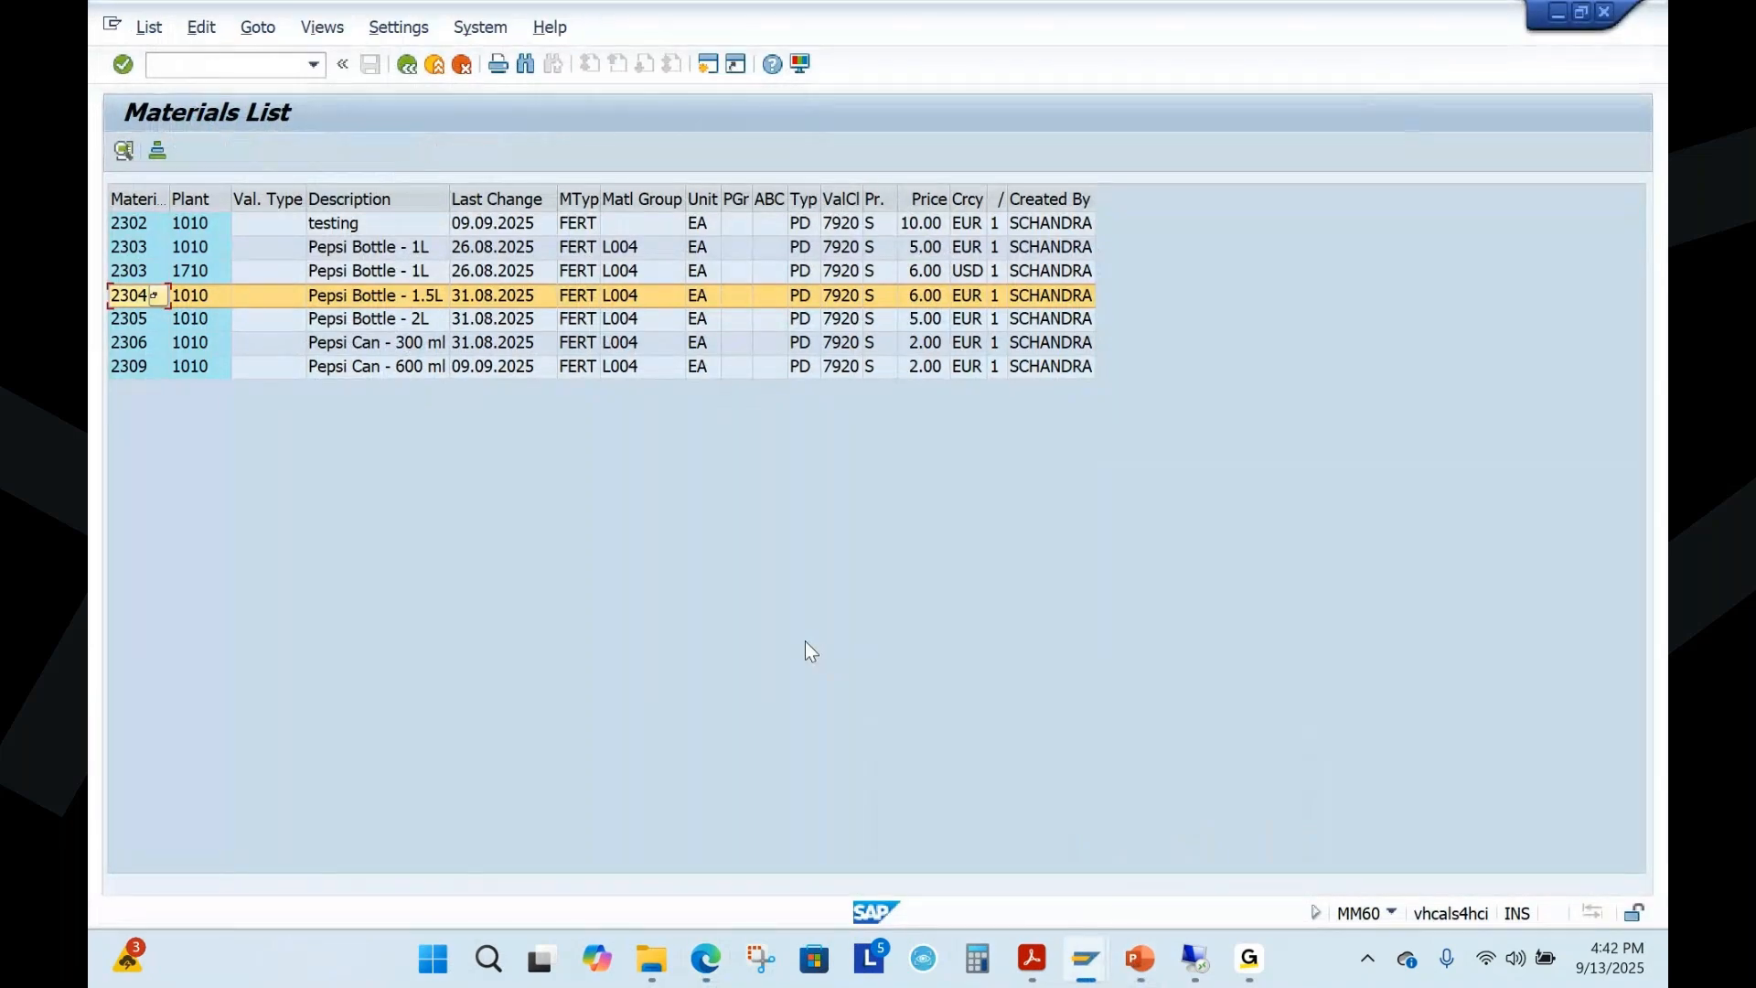
pyautogui.hotkey('alt', 'Tab')
pyautogui.write('2304')
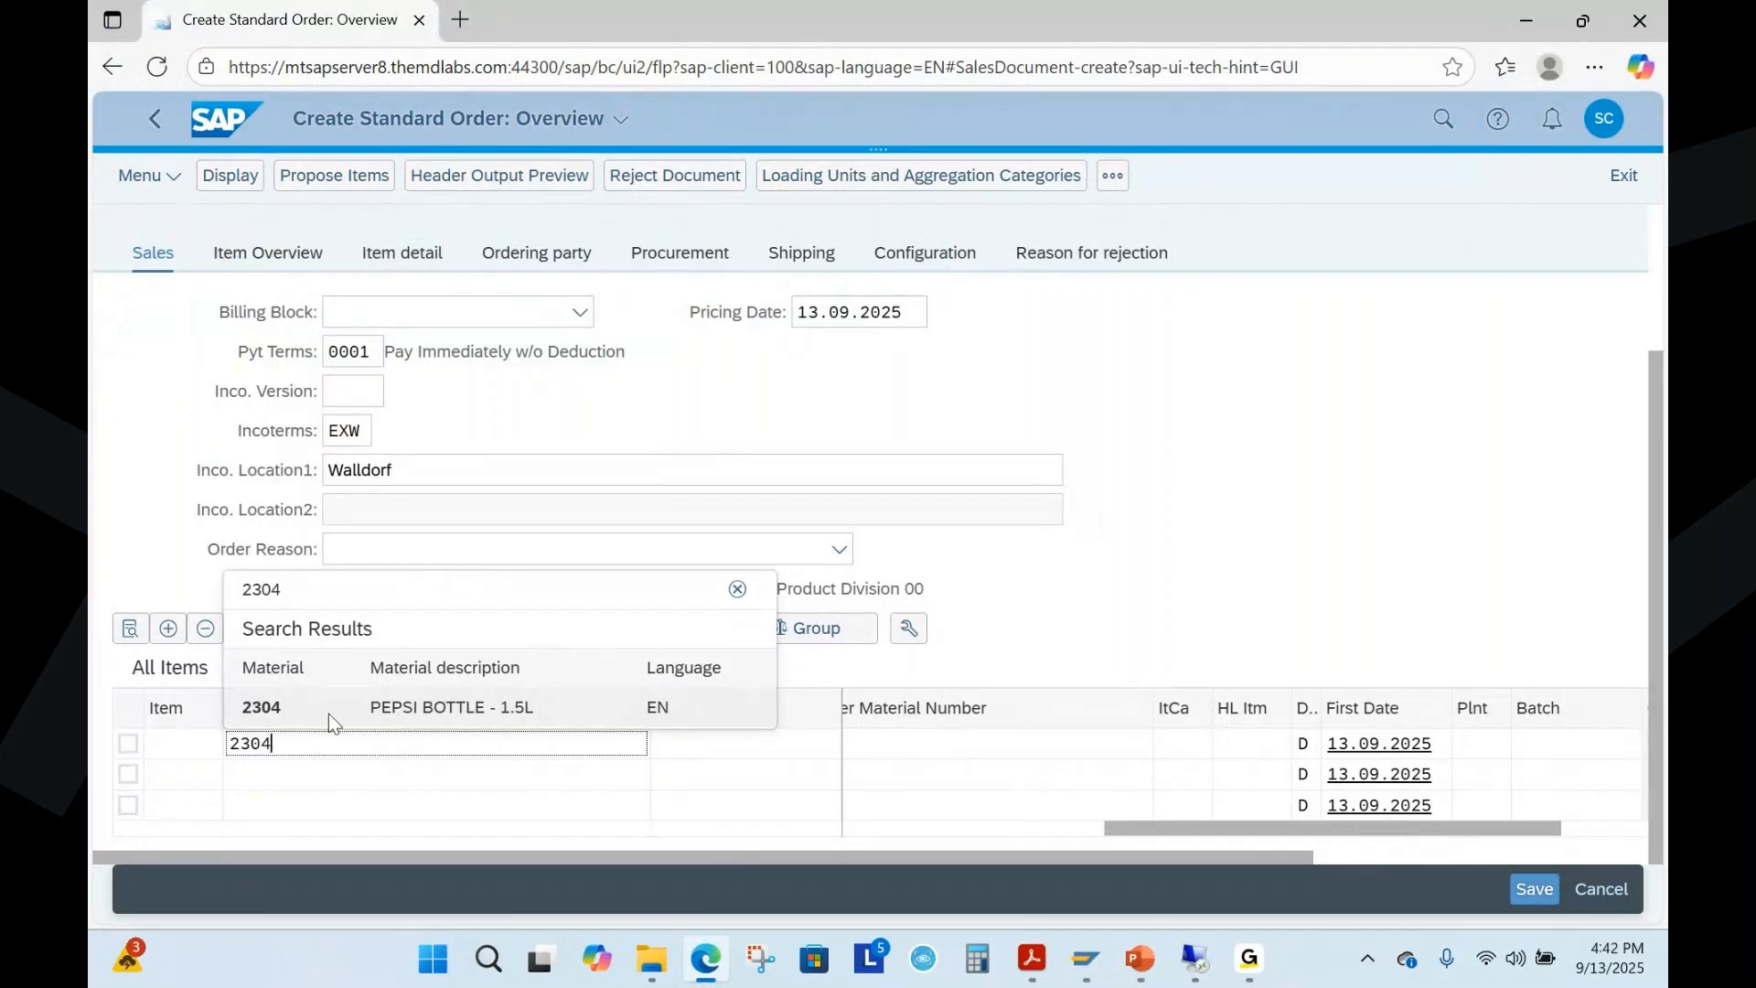
pyautogui.click(329, 709)
# Set the order quantity of material 2304 to 10 and confirm the item, continuing past the open quotations
pyautogui.moveTo(1157, 827); pyautogui.dragTo(528, 815)
pyautogui.click(1003, 745)
pyautogui.write('10')
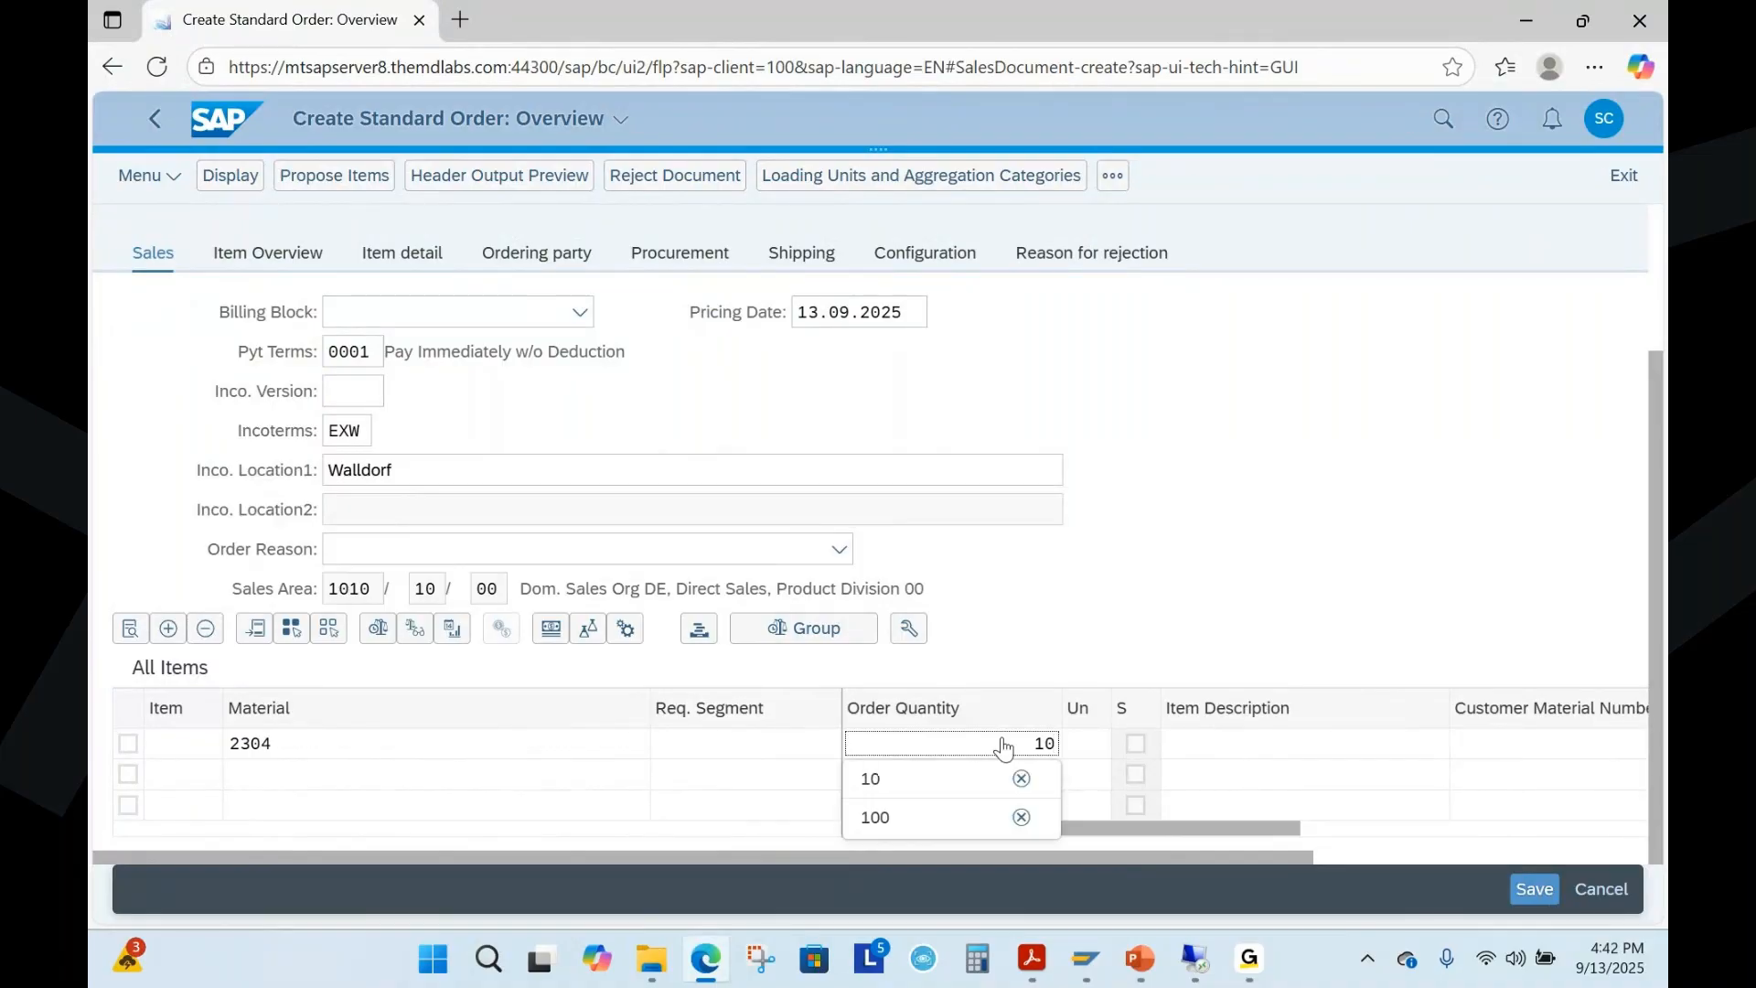
pyautogui.press('Return')
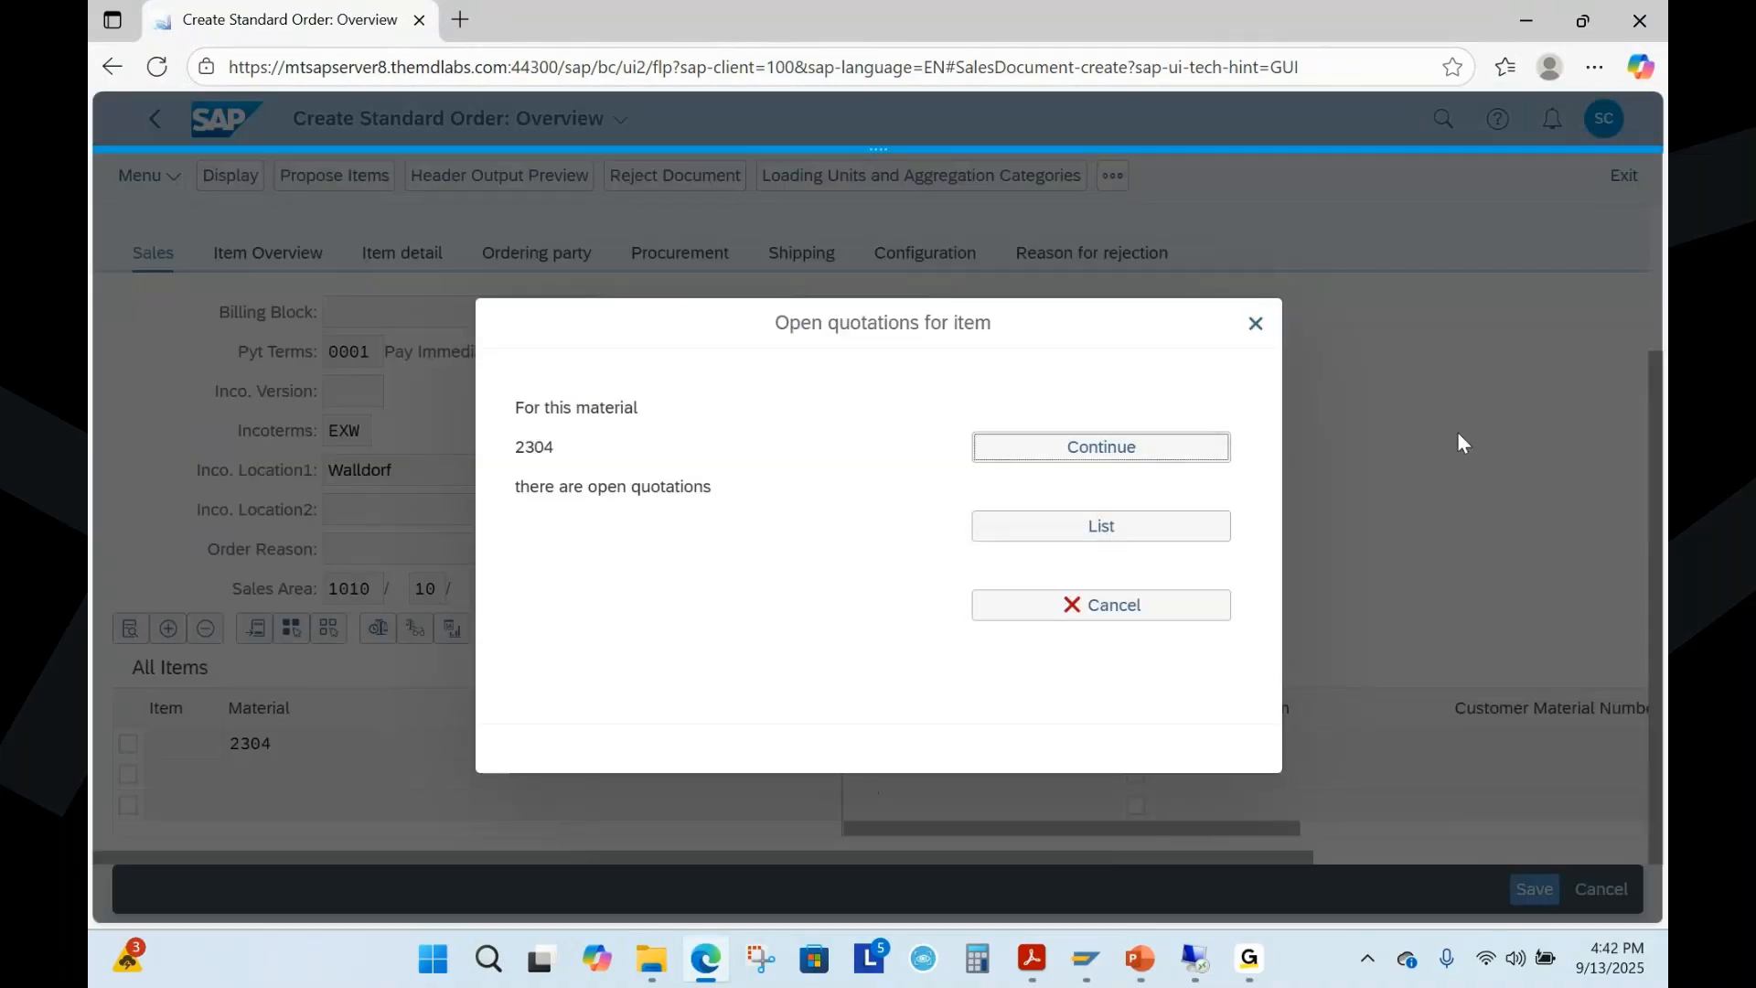
pyautogui.press('Return')
pyautogui.moveTo(1236, 827); pyautogui.dragTo(1509, 842)
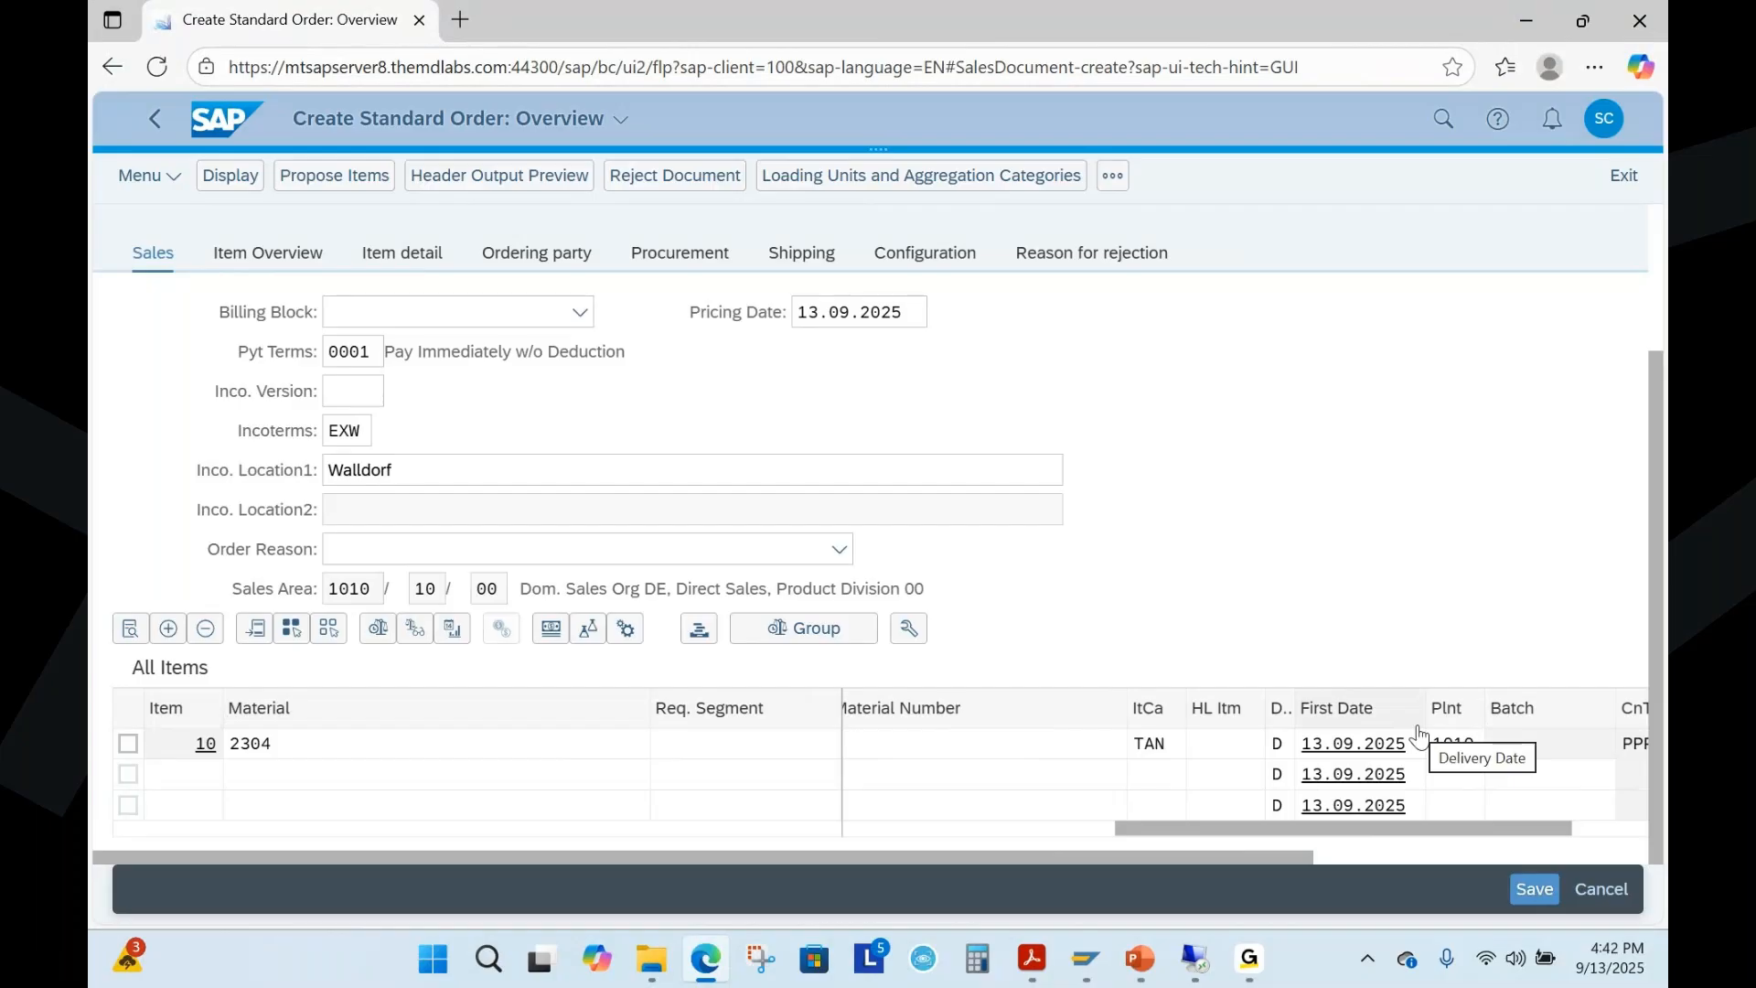
pyautogui.scroll(3, 1177, 543)
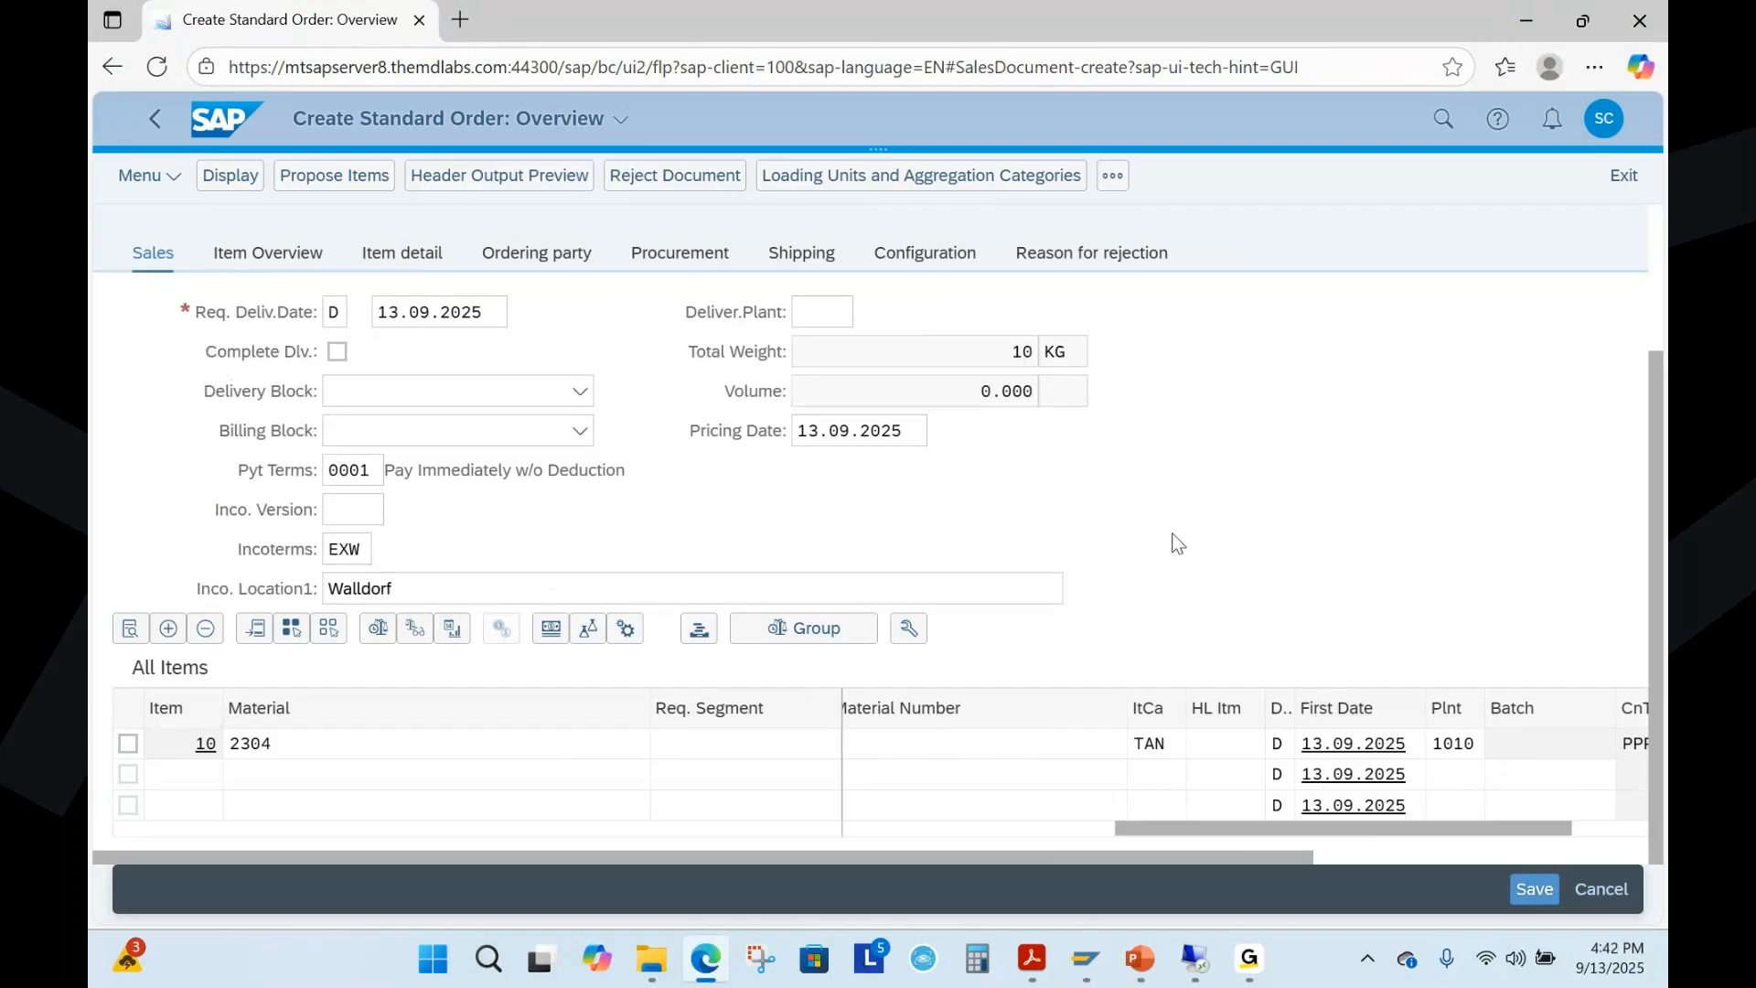
# Switch to PowerPoint, present slide 6, underline the Existing document data paragraph in ink, erase the ink, and end the show
pyautogui.click(1142, 960)
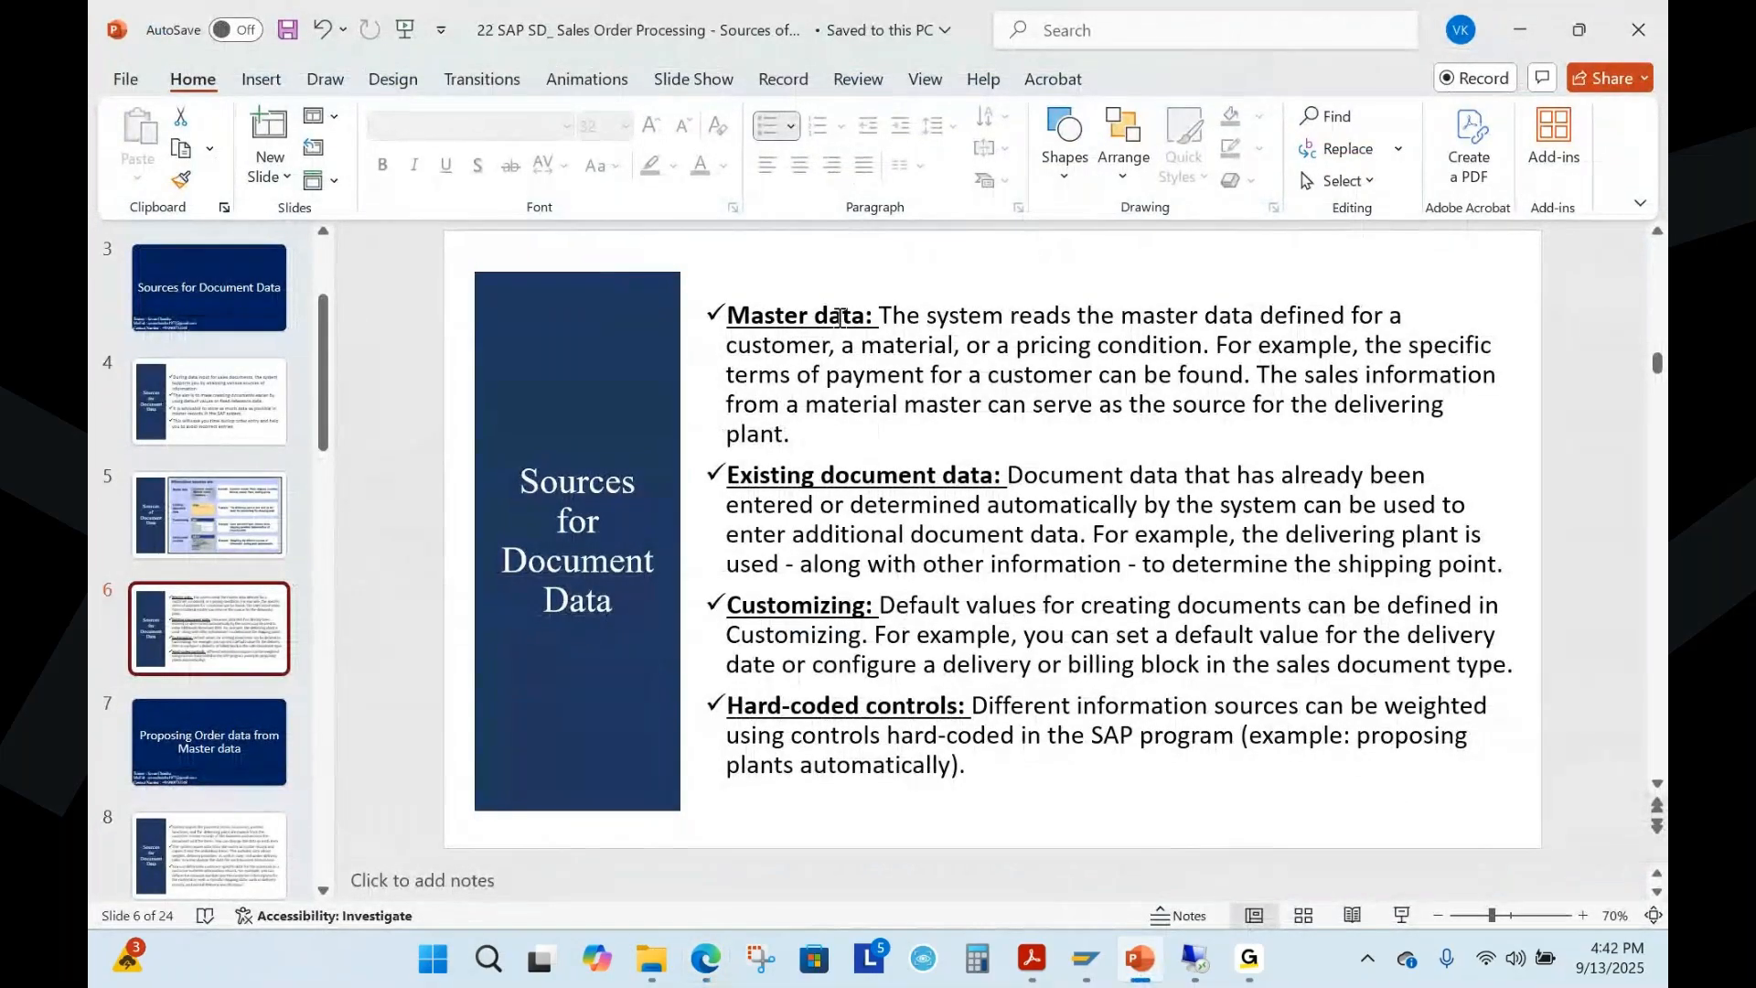
pyautogui.click(1402, 916)
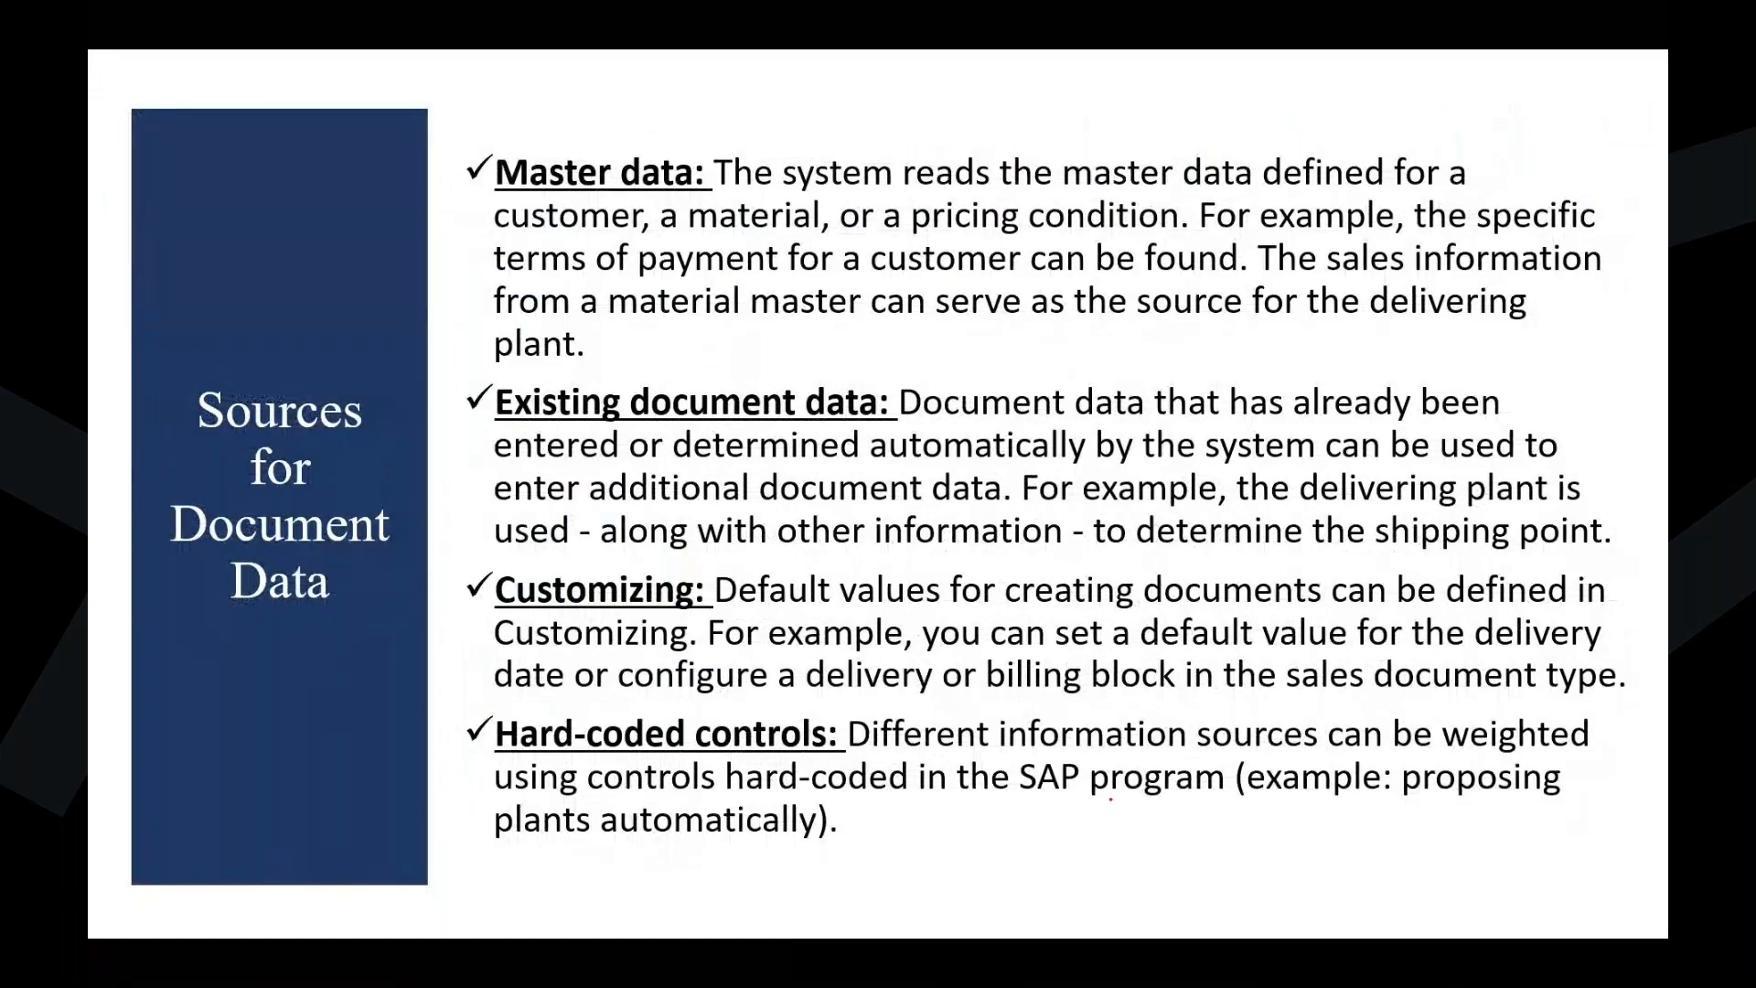
pyautogui.moveTo(501, 420); pyautogui.dragTo(609, 396)
pyautogui.moveTo(901, 421); pyautogui.dragTo(1465, 423)
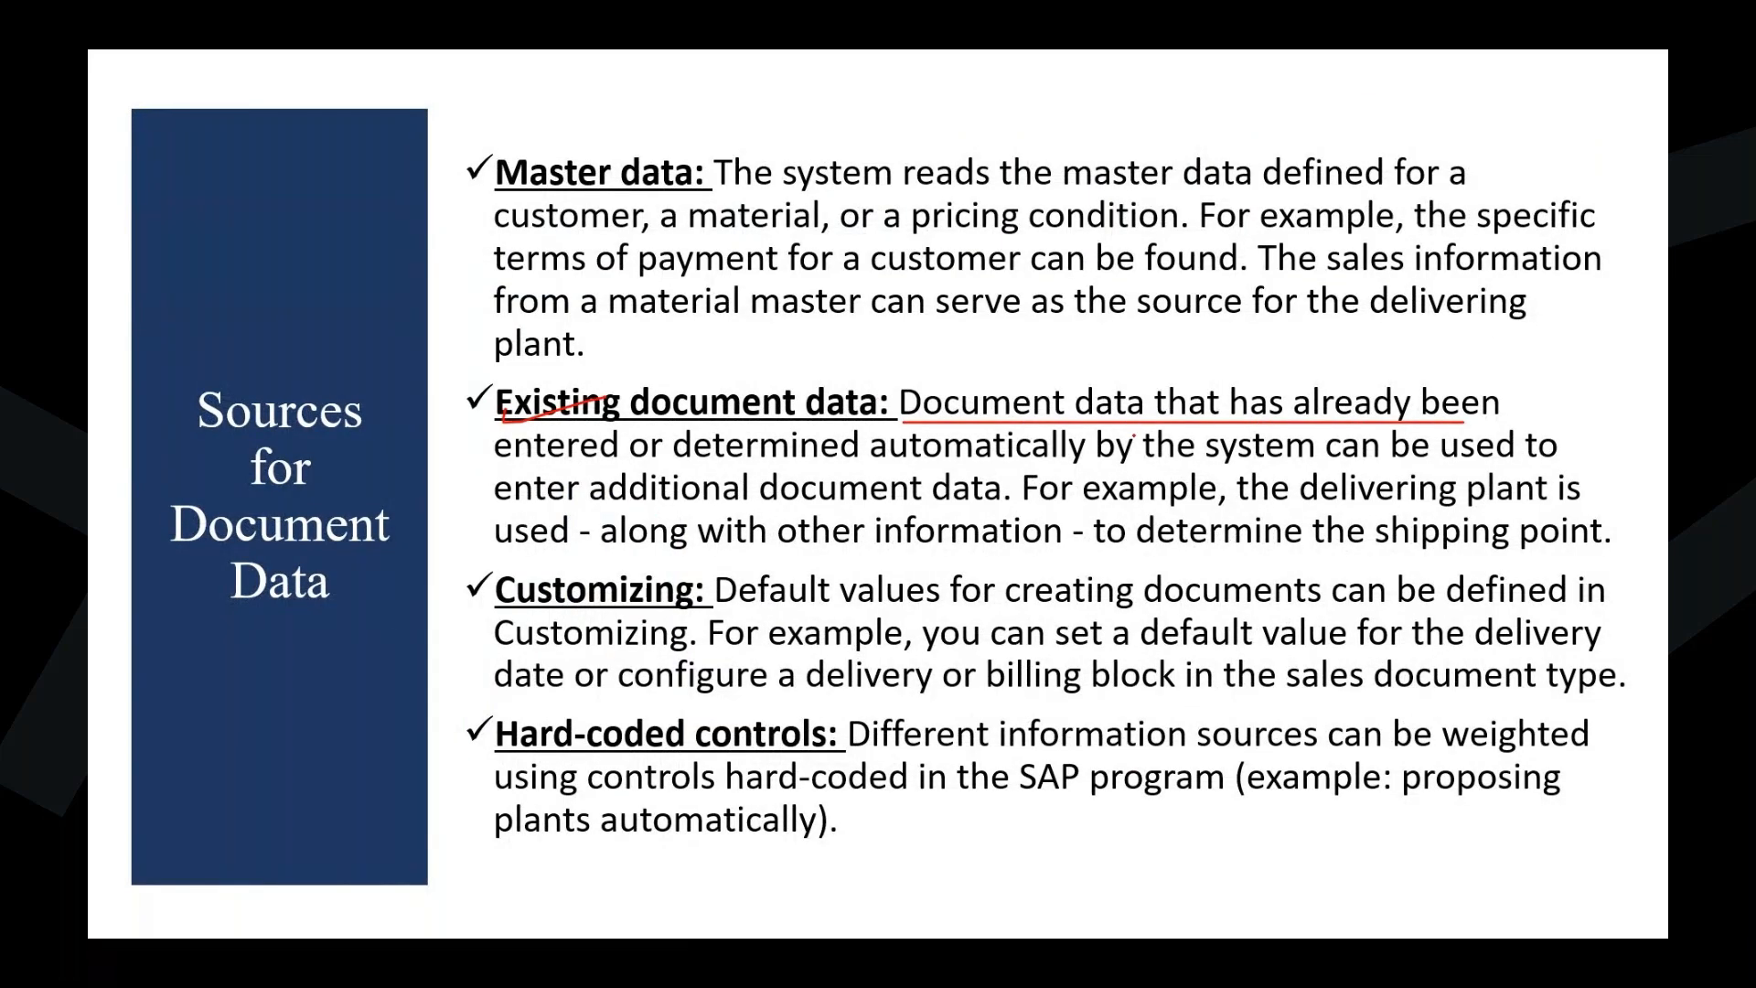
pyautogui.moveTo(500, 478); pyautogui.dragTo(1557, 463)
pyautogui.moveTo(497, 509); pyautogui.dragTo(1023, 513)
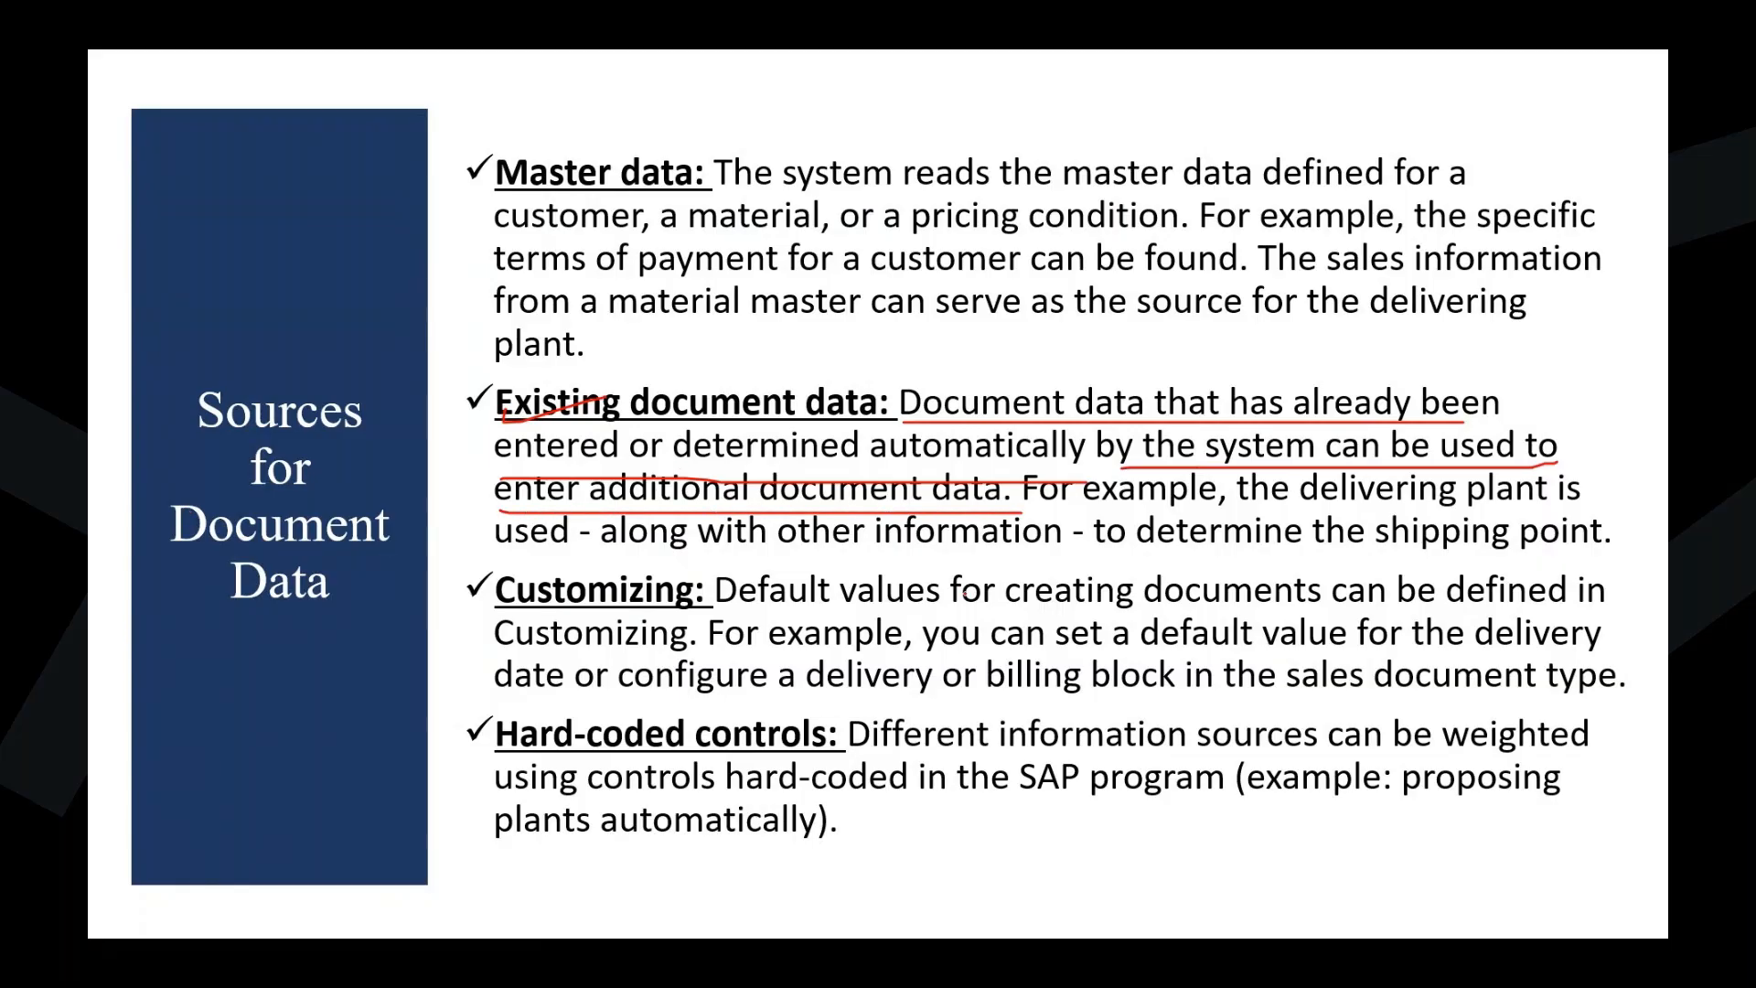
pyautogui.moveTo(1043, 505); pyautogui.dragTo(1583, 531)
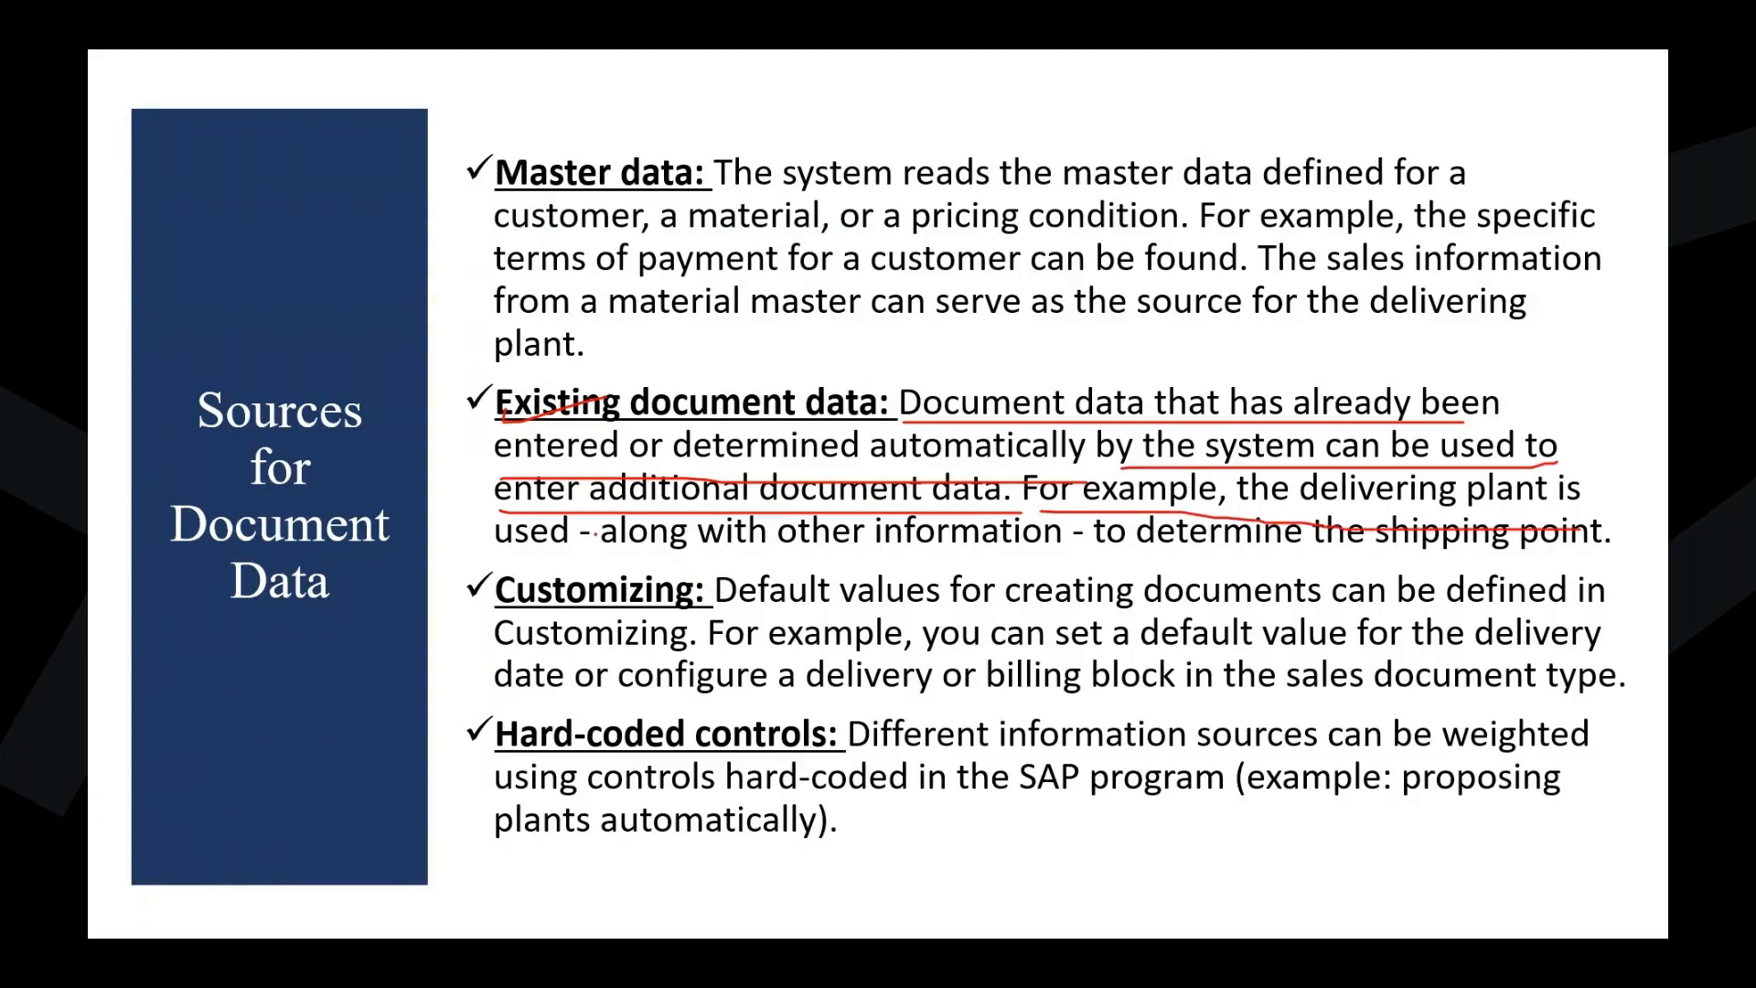
pyautogui.moveTo(518, 549); pyautogui.dragTo(1626, 551)
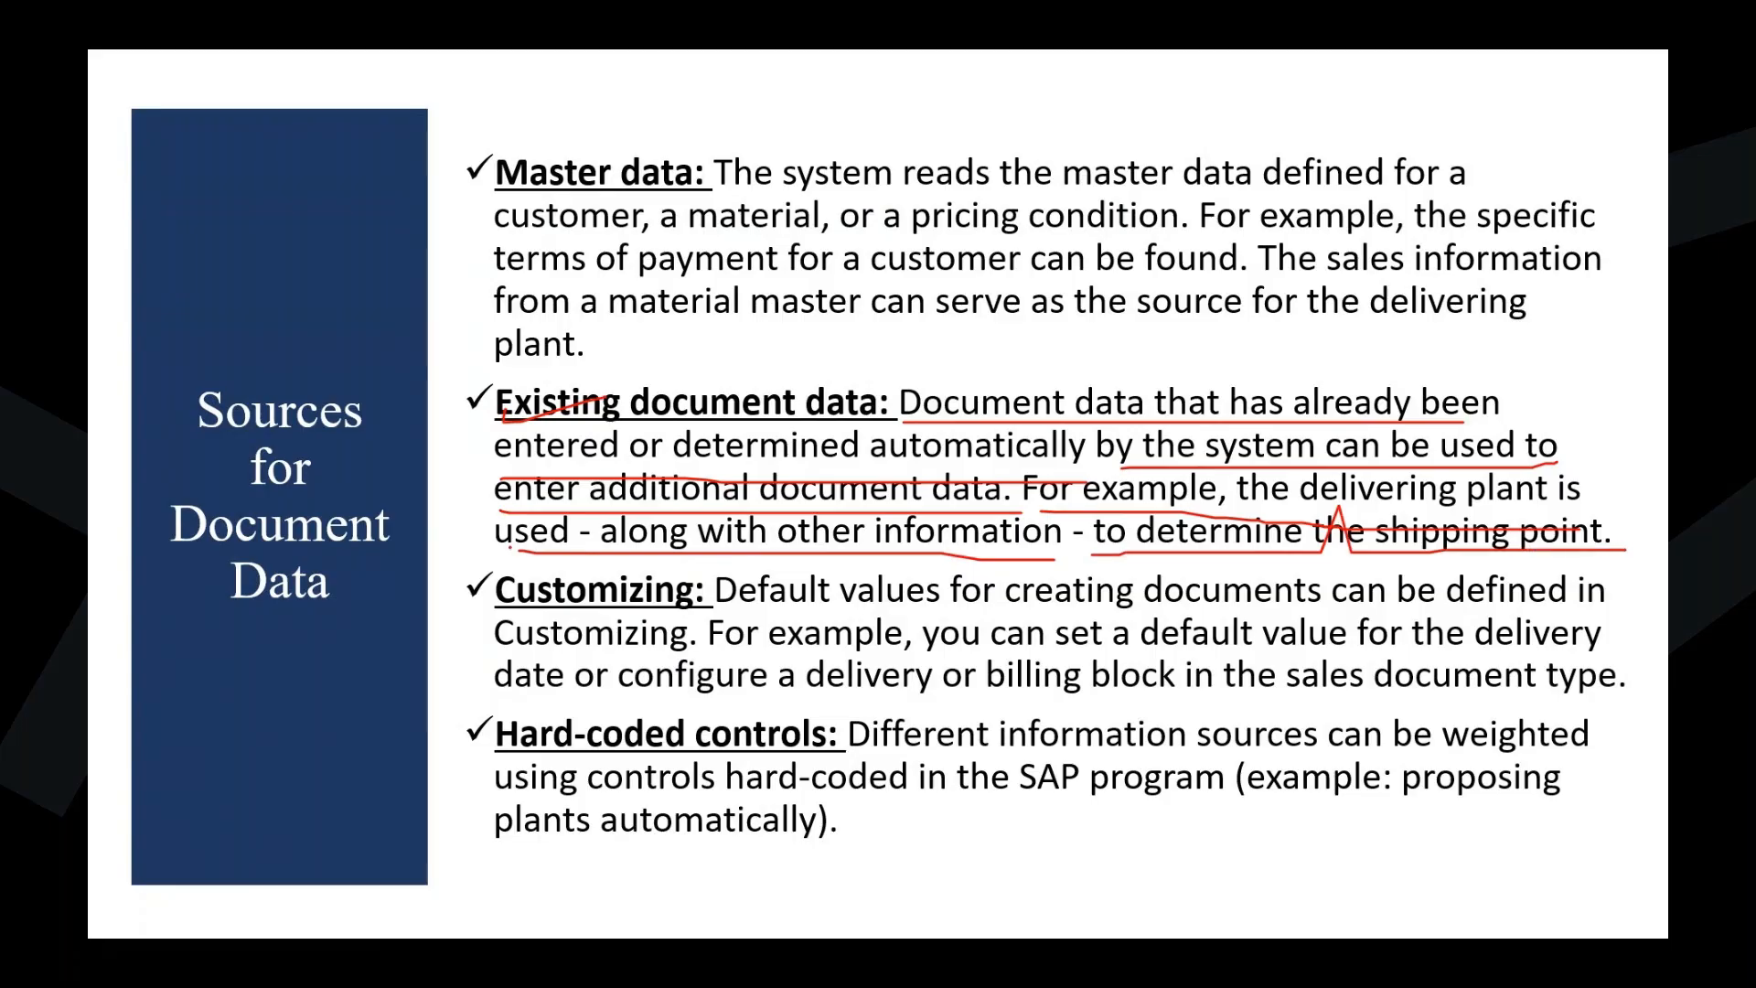
pyautogui.press('e')
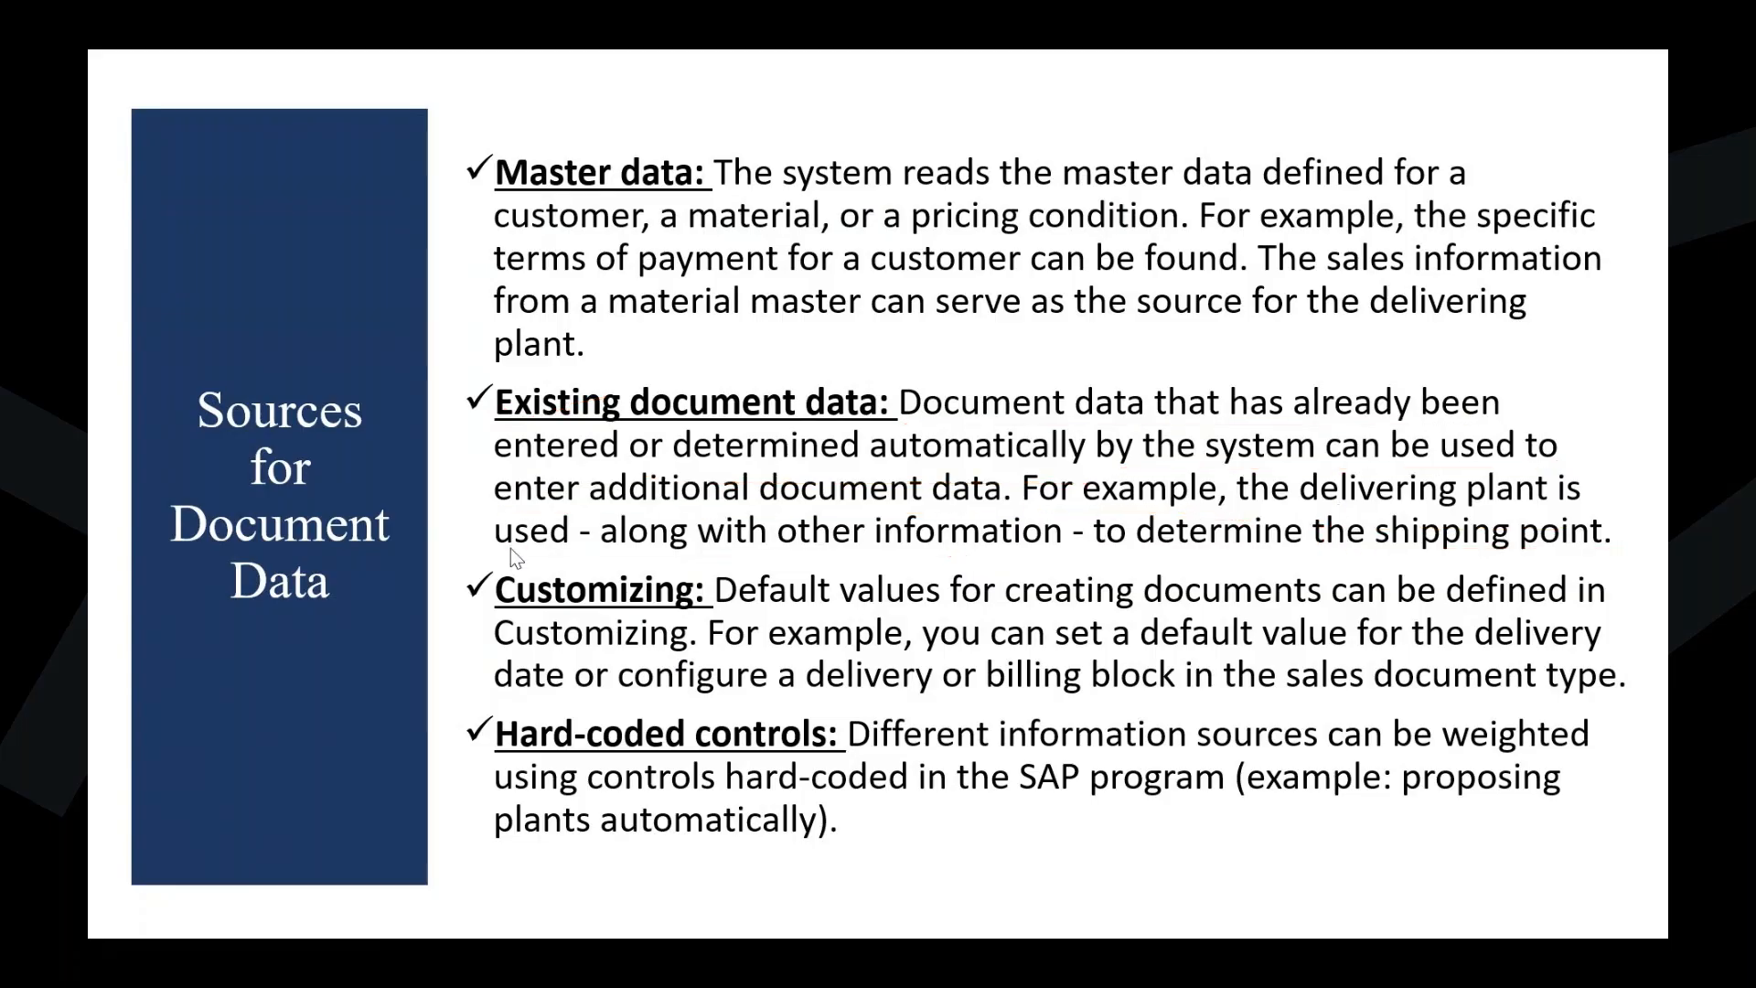
pyautogui.press('Escape')
# Switch back to the standard order in Edge and open the Shipping details of item 10 to examine its plant and shipping point
pyautogui.hotkey('alt', 'Tab')
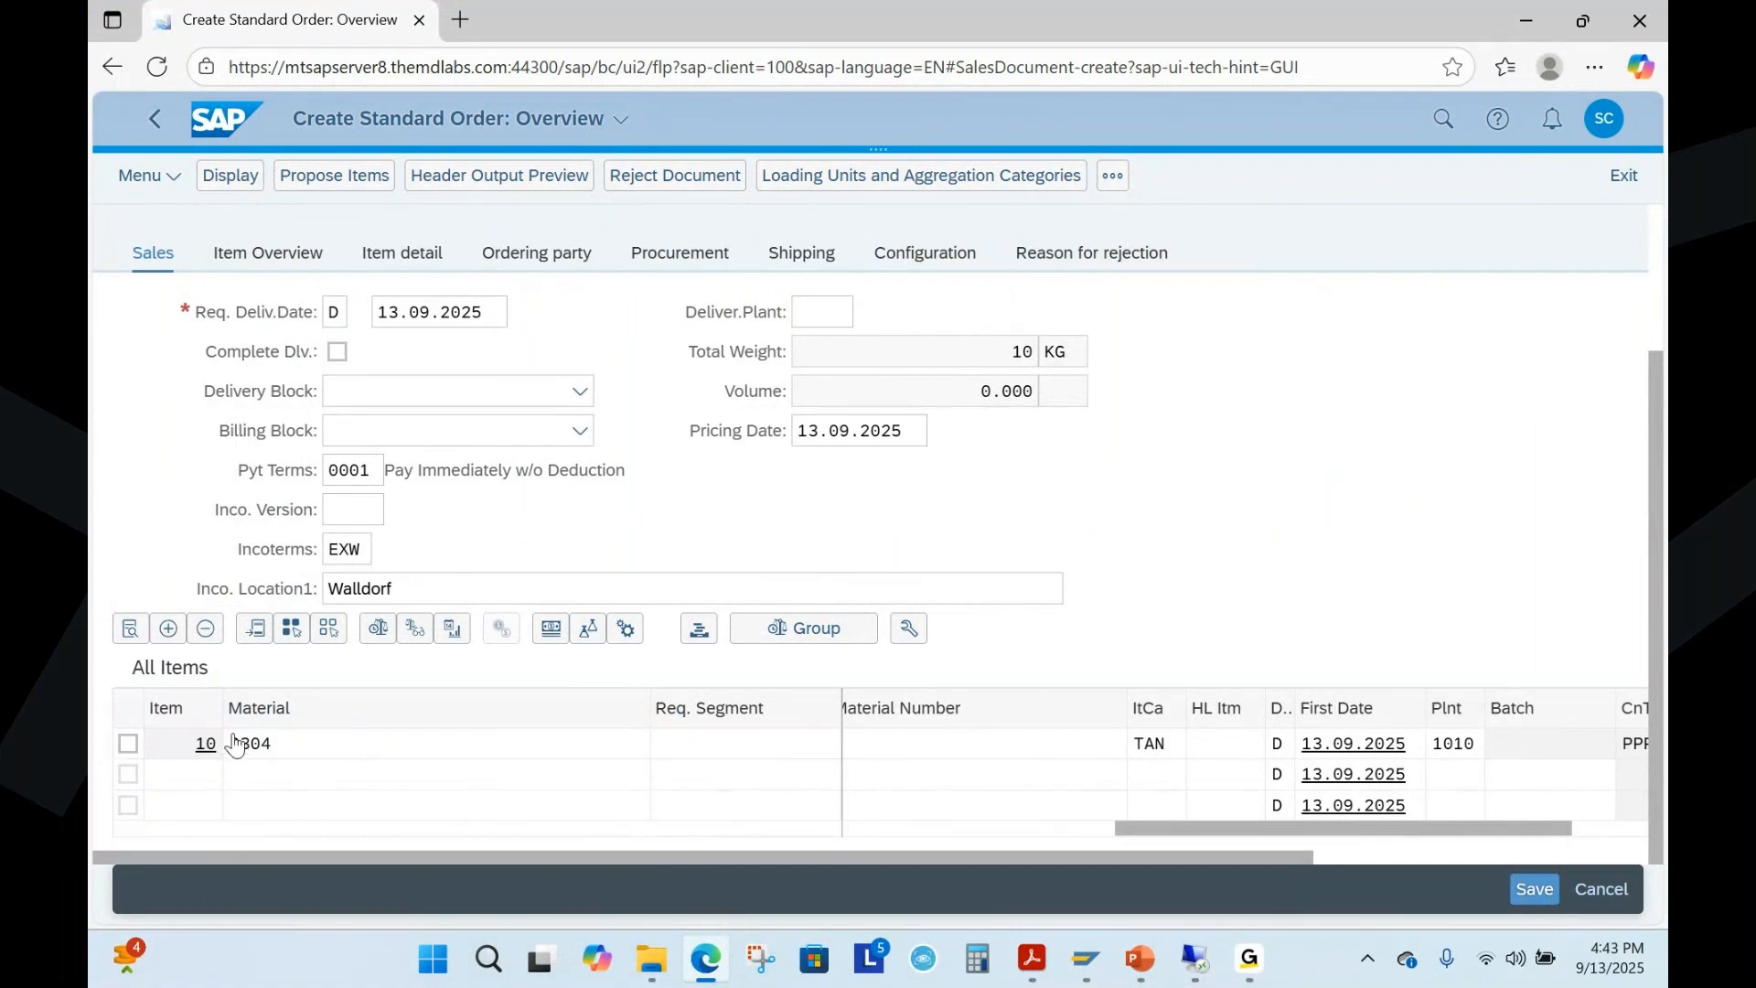
pyautogui.click(128, 742)
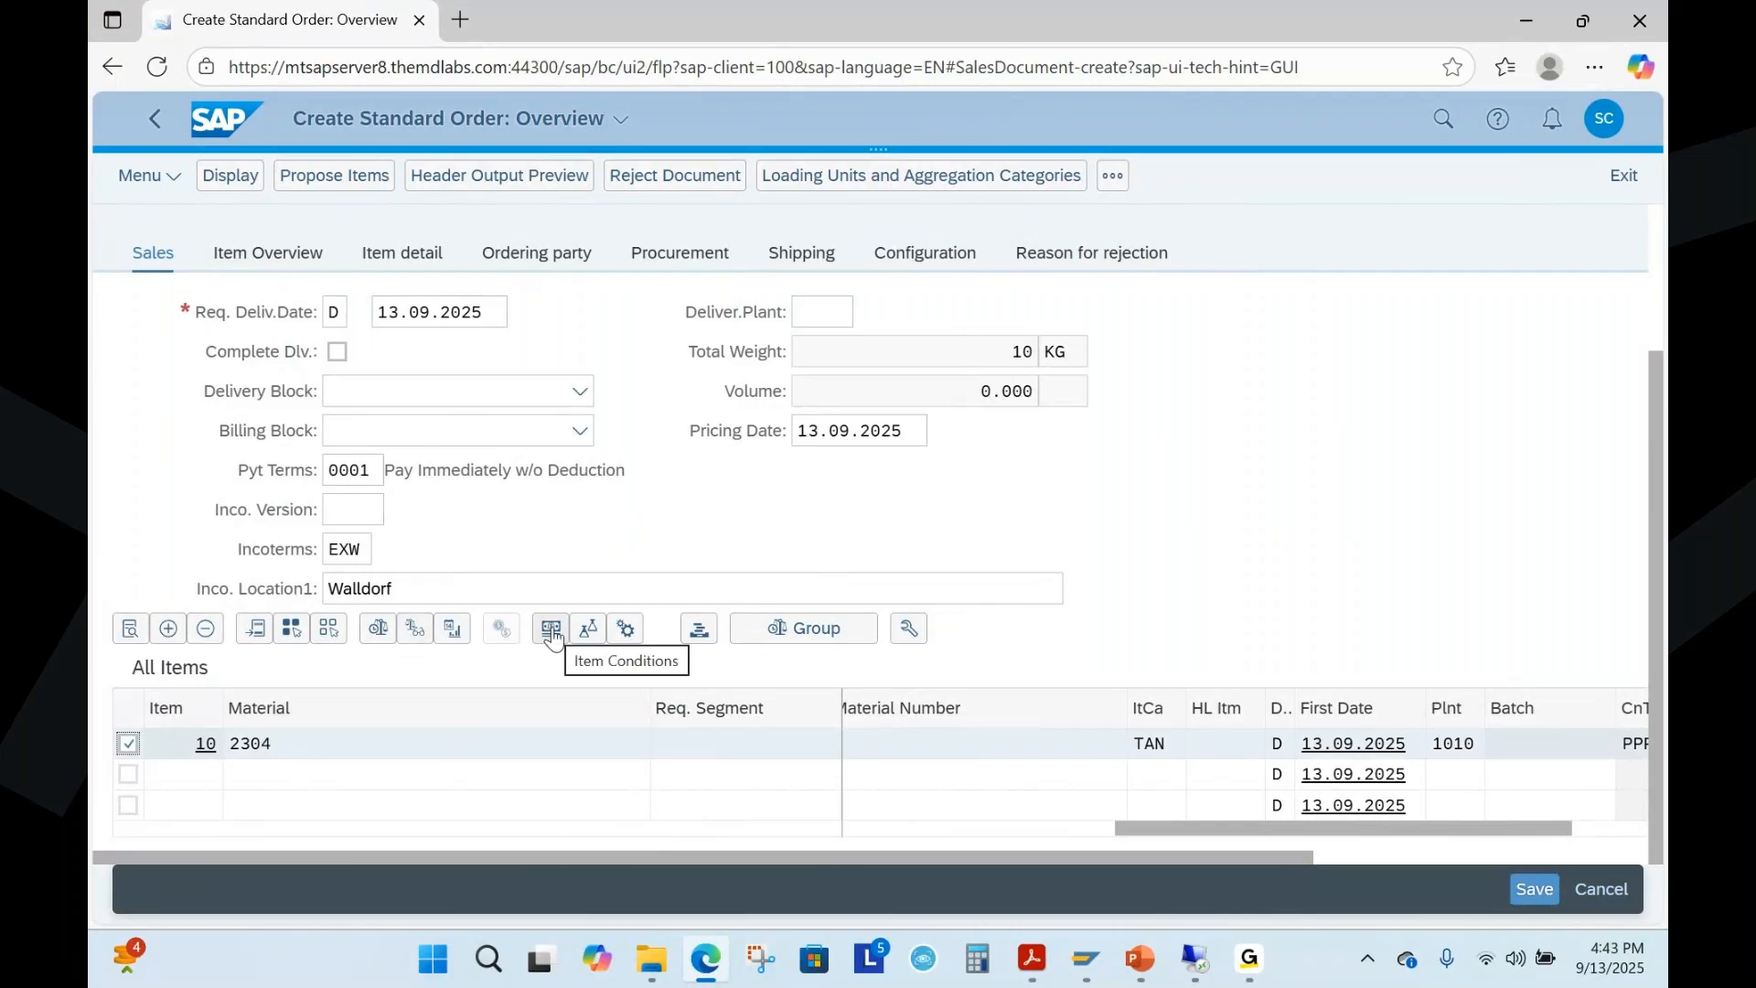
pyautogui.doubleClick(252, 748)
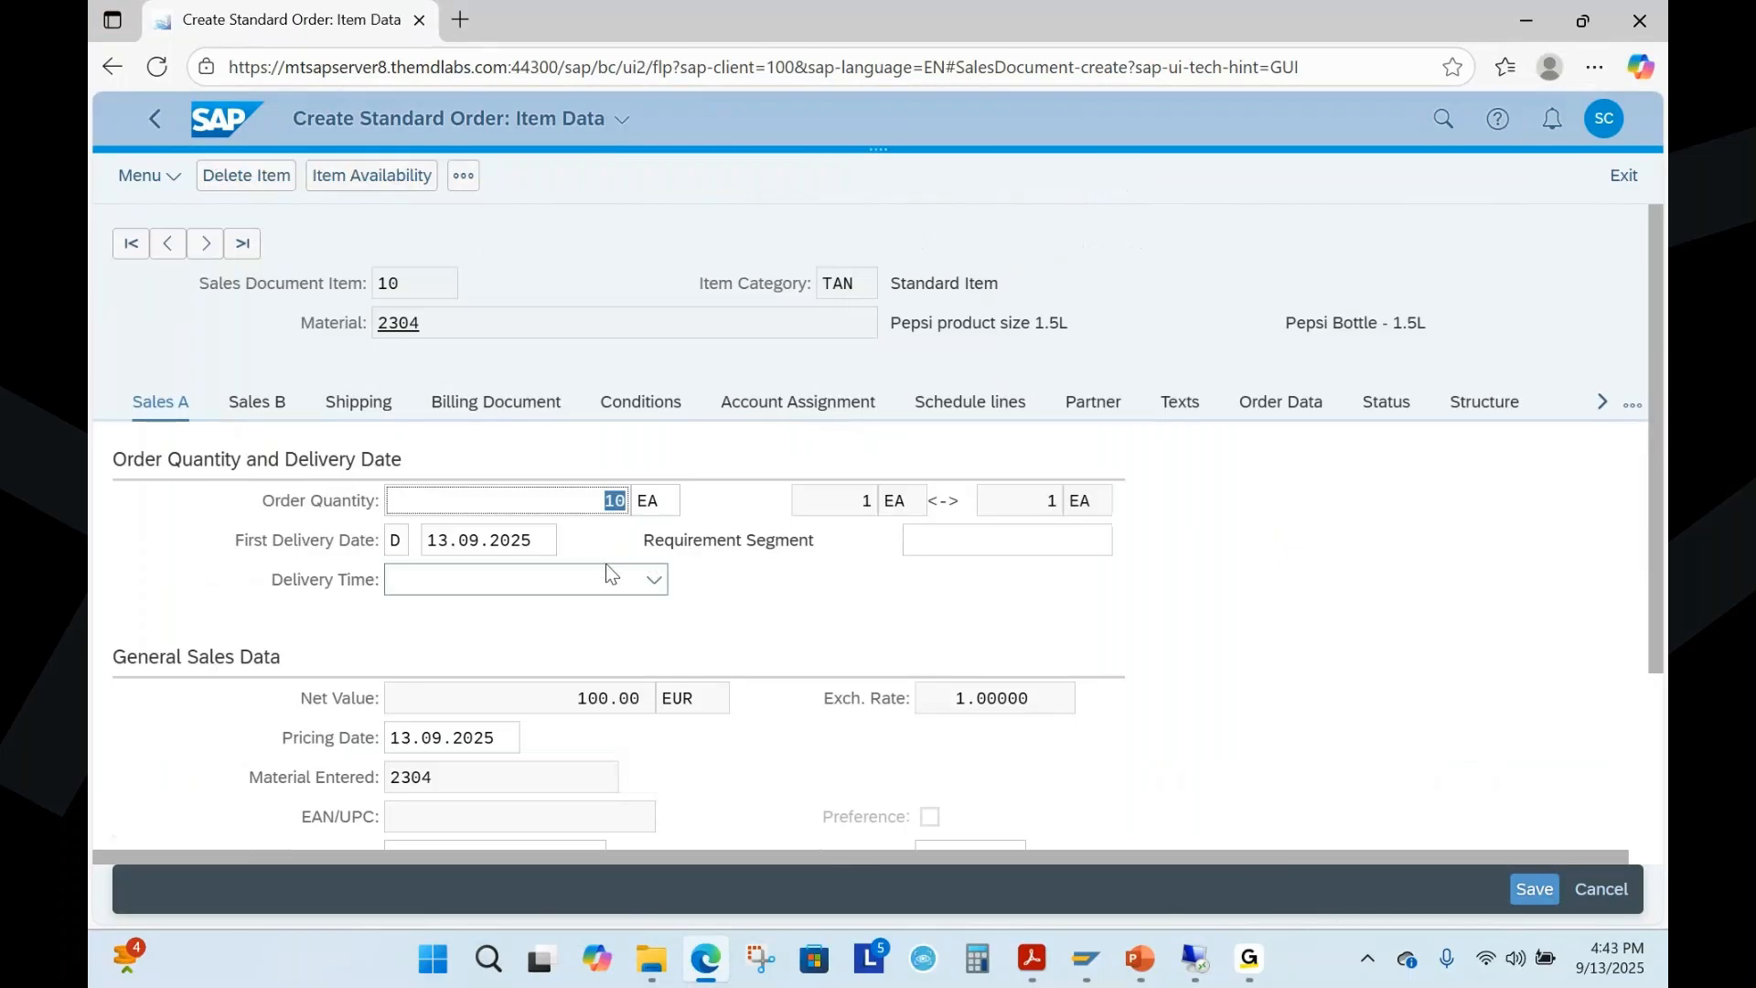
pyautogui.click(356, 407)
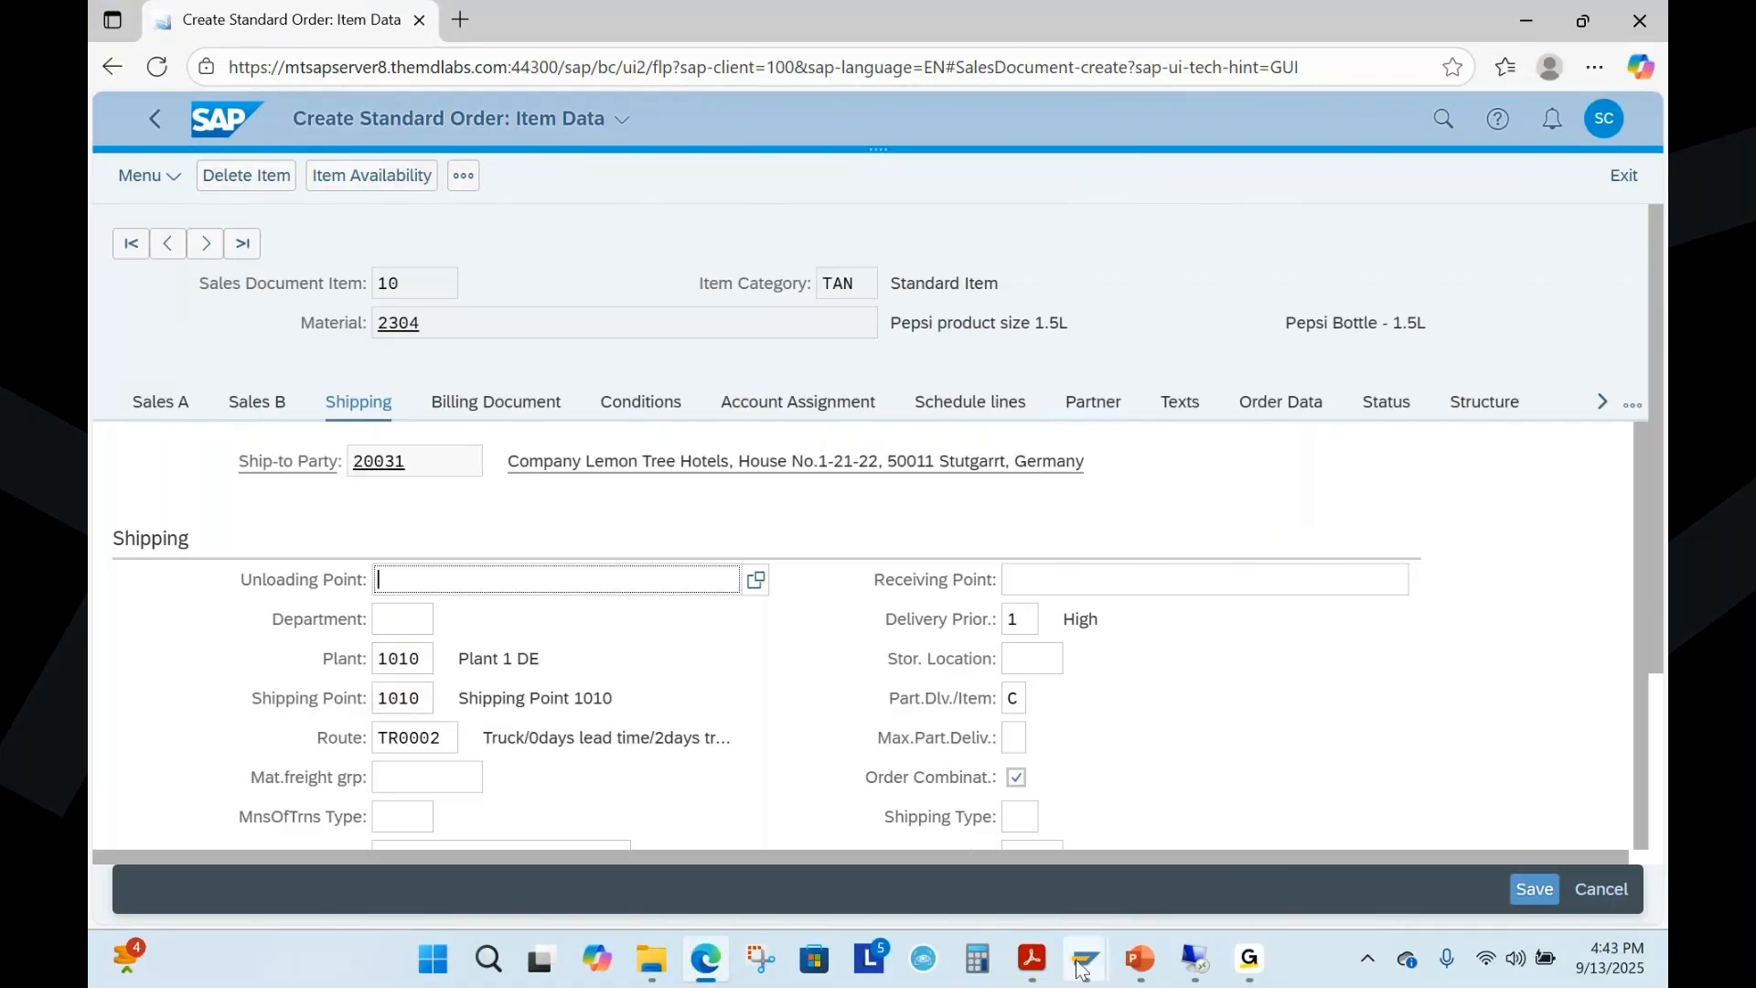
# Return to PowerPoint, present slide 6, underline the Customizing paragraph in ink, erase the ink, and end the show
pyautogui.click(1136, 975)
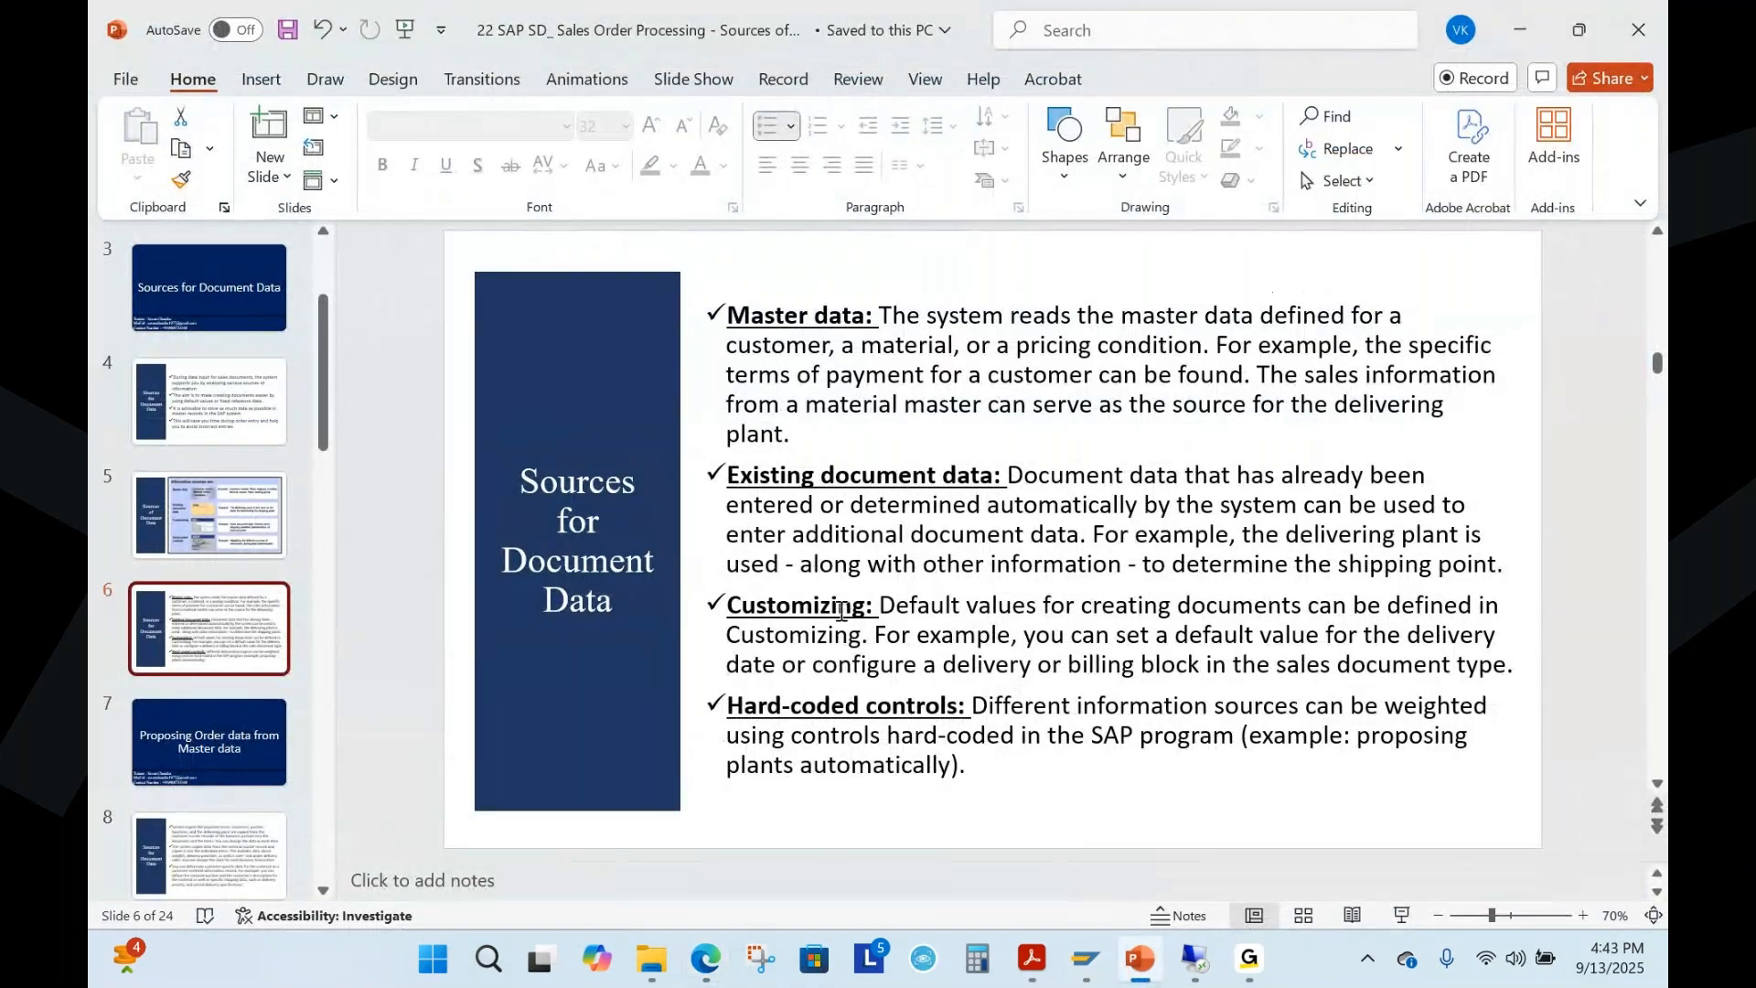
pyautogui.click(1402, 915)
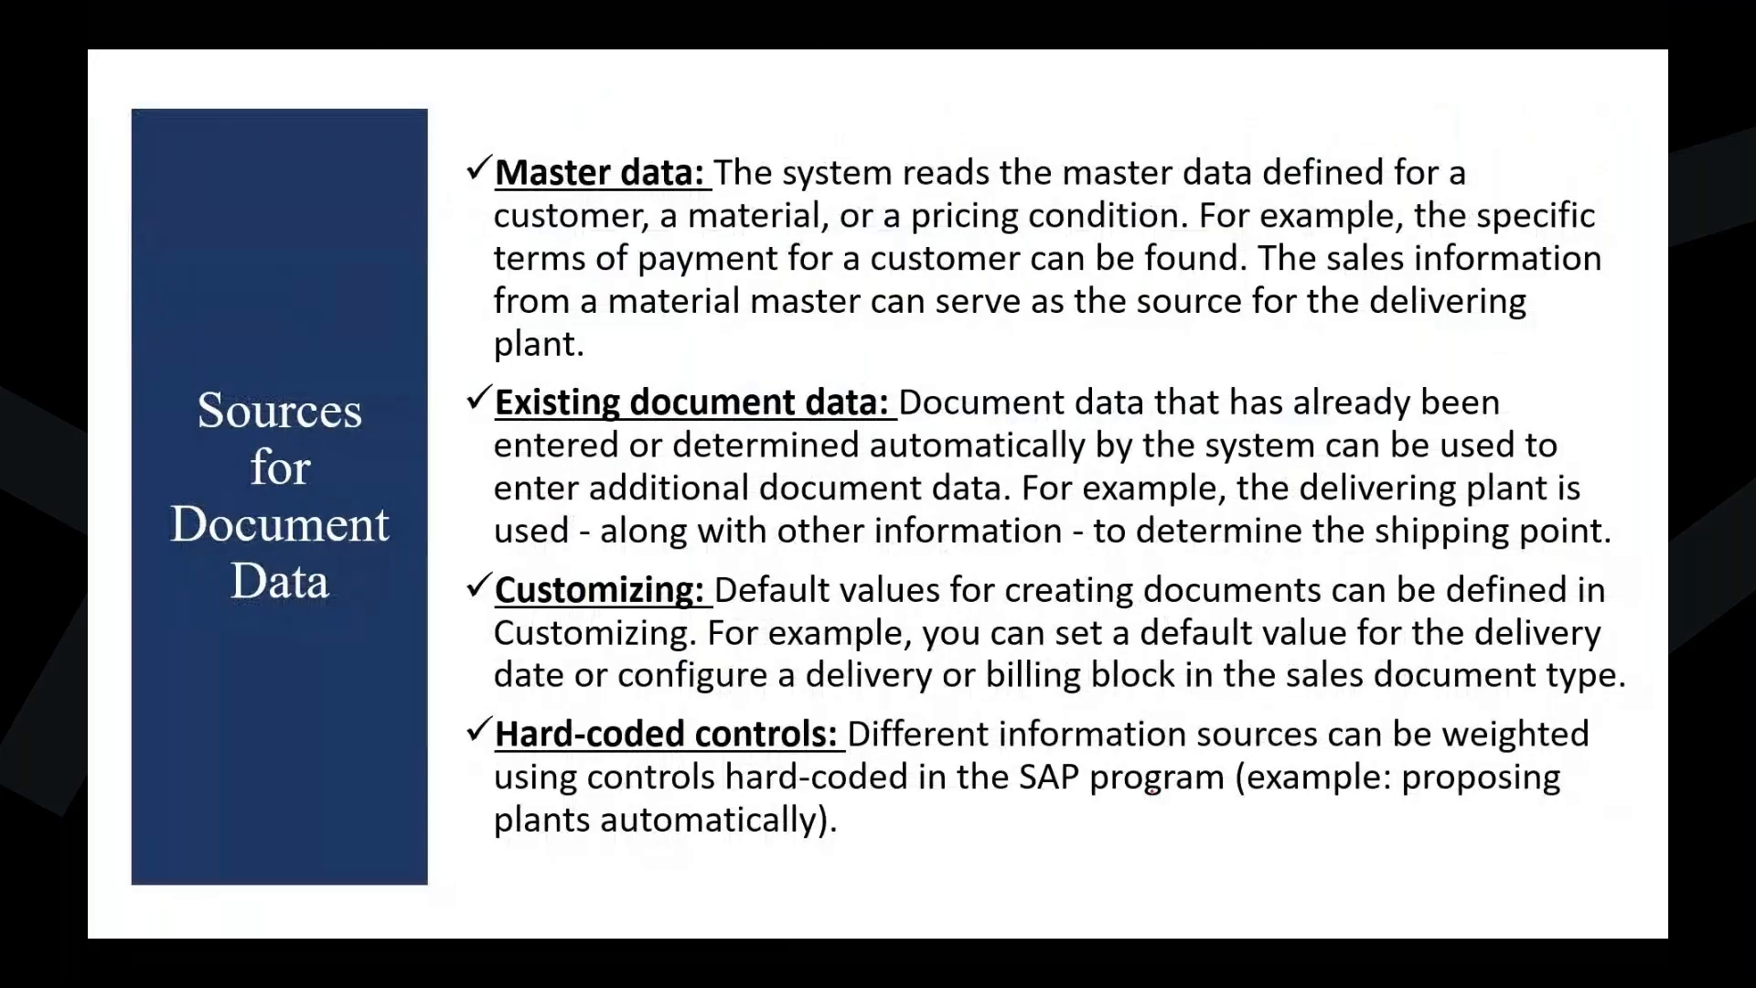
pyautogui.moveTo(724, 604); pyautogui.dragTo(1594, 603)
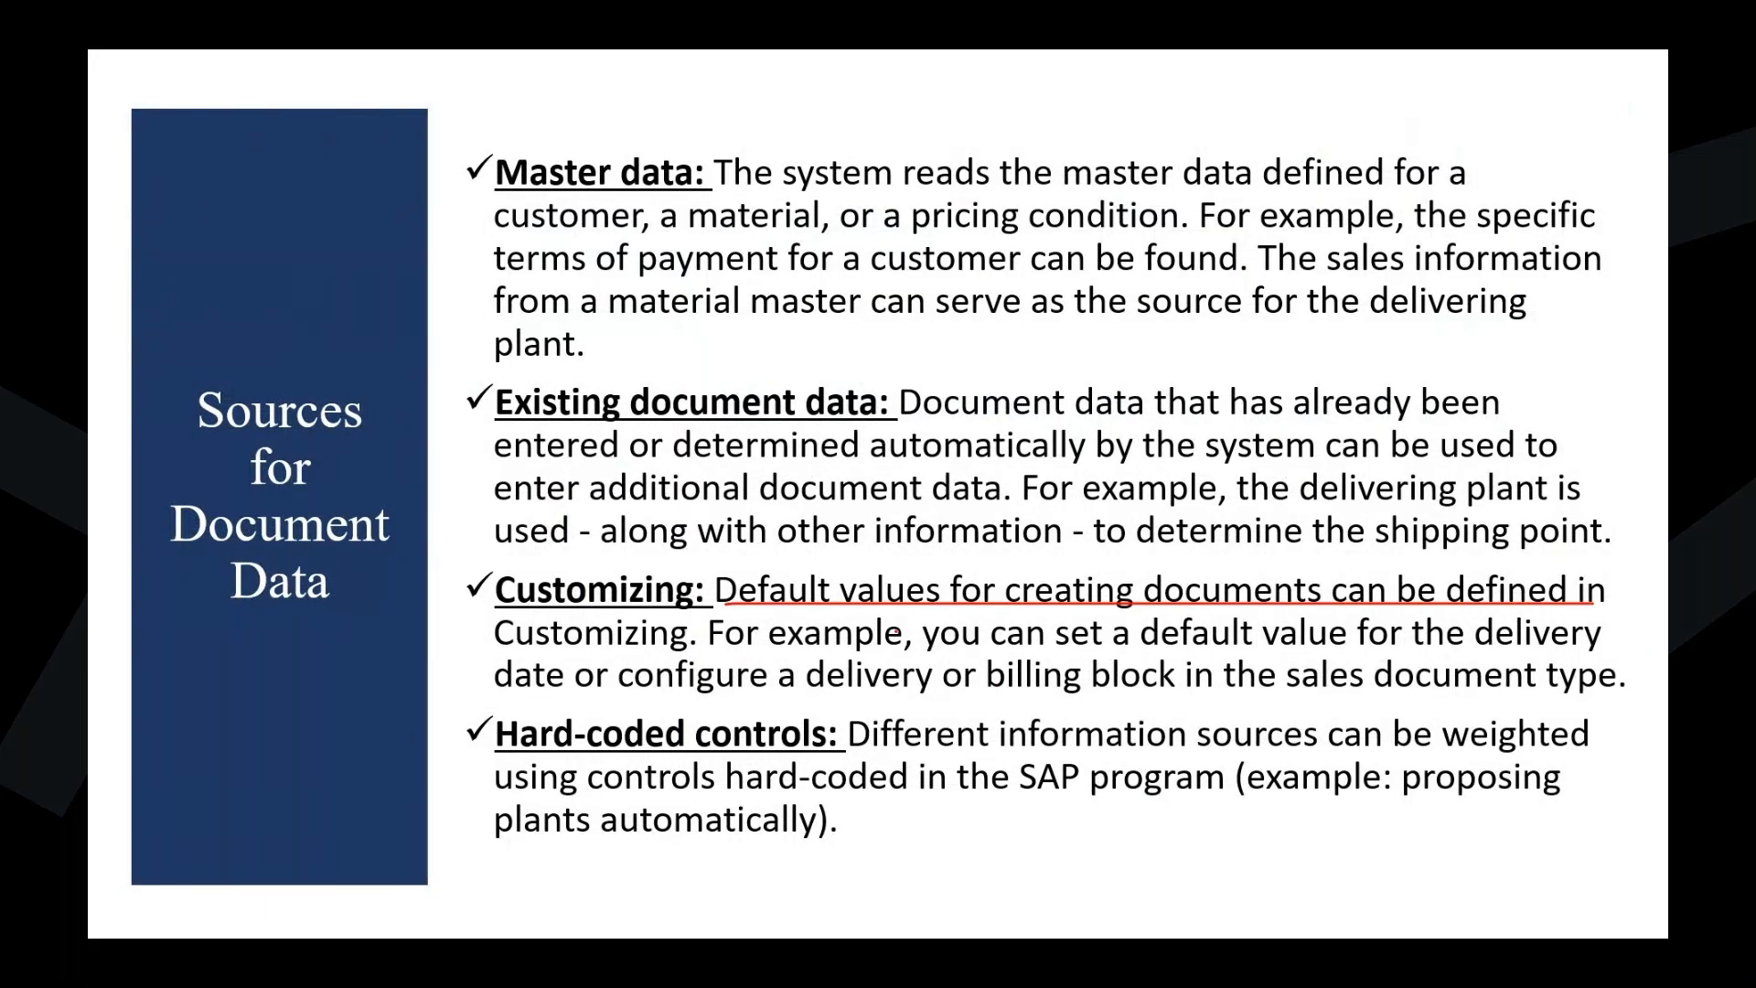
pyautogui.moveTo(499, 656)
pyautogui.mouseDown()
pyautogui.moveTo(1410, 672)
pyautogui.moveTo(1556, 659)
pyautogui.mouseUp()
pyautogui.moveTo(495, 703); pyautogui.dragTo(1620, 719)
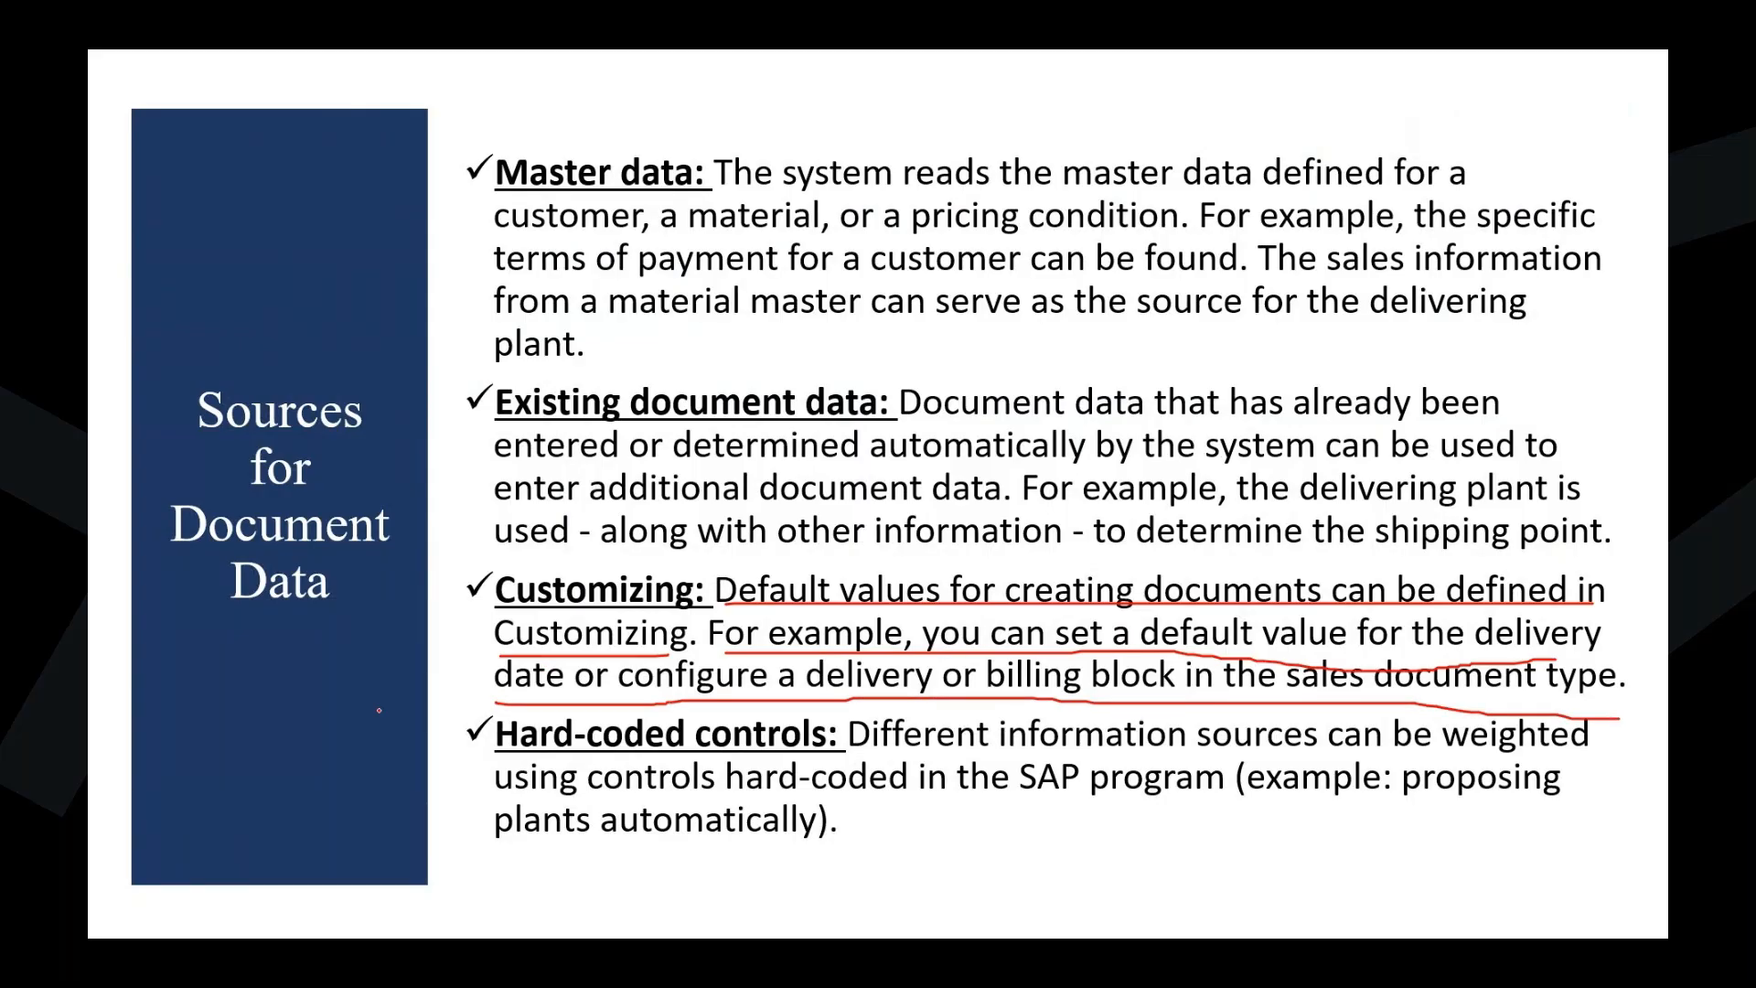
pyautogui.press('e')
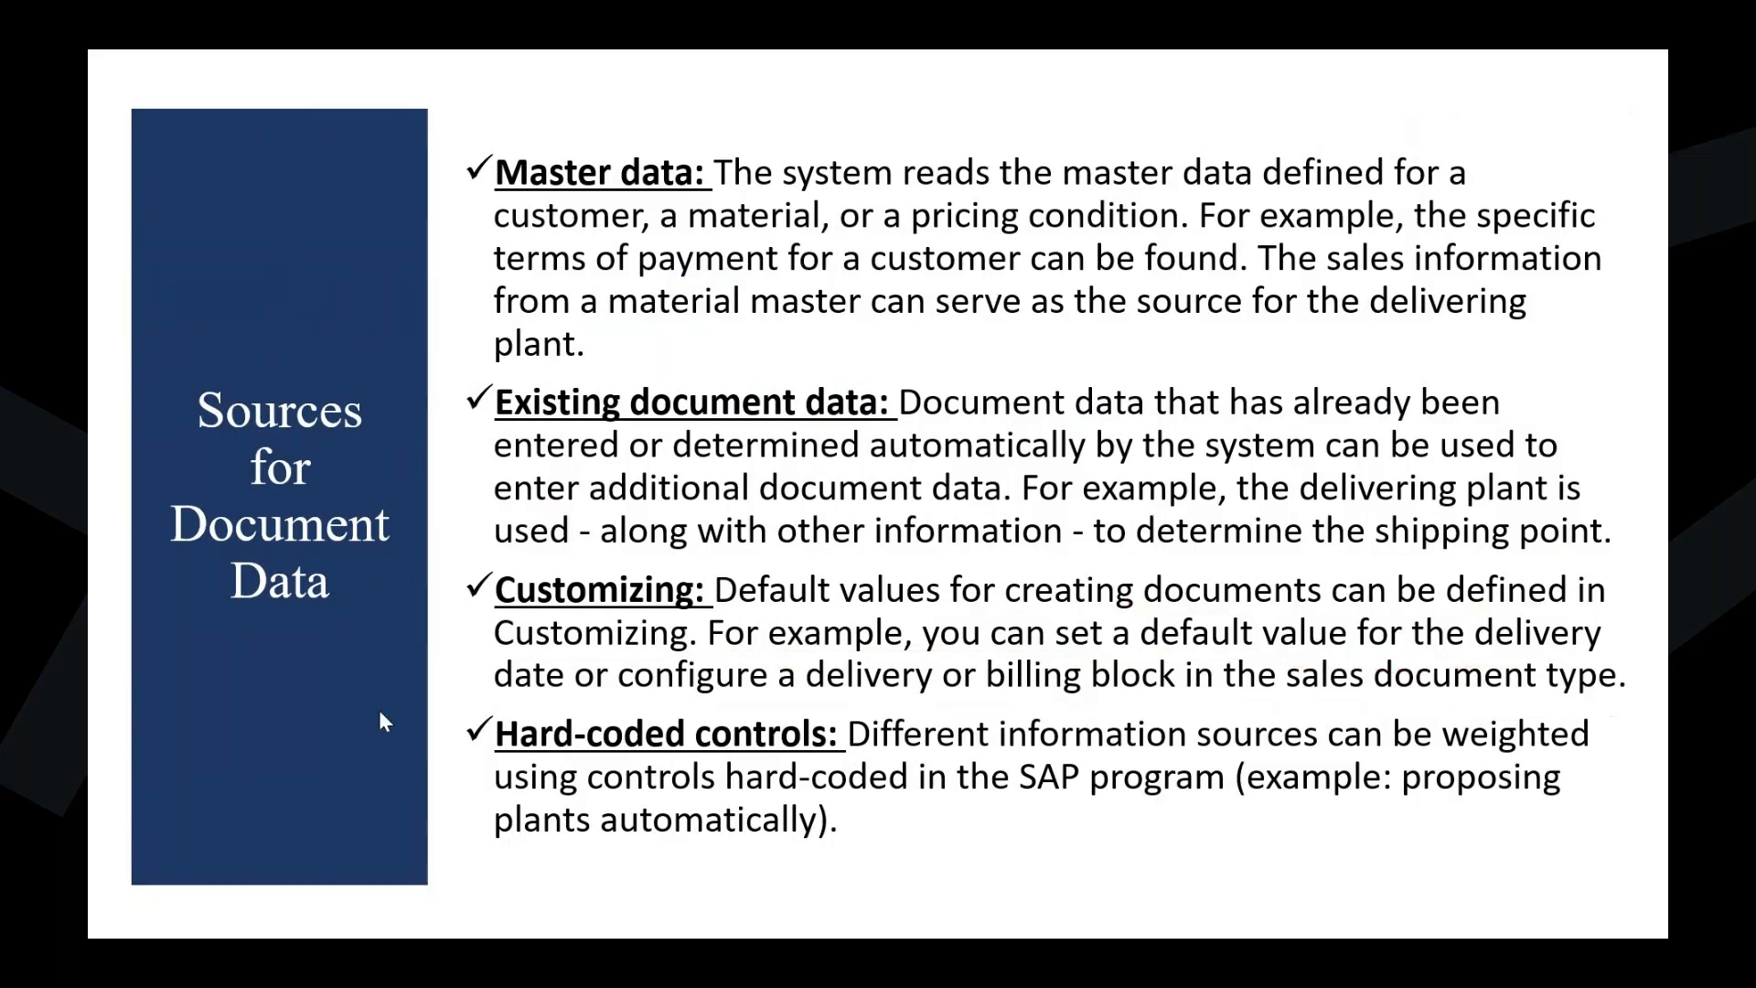
pyautogui.press('Escape')
# Switch to the SAP GUI Materials List, open a new session, and start transaction VA01 in it
pyautogui.moveTo(1090, 964)
pyautogui.click(1145, 846)
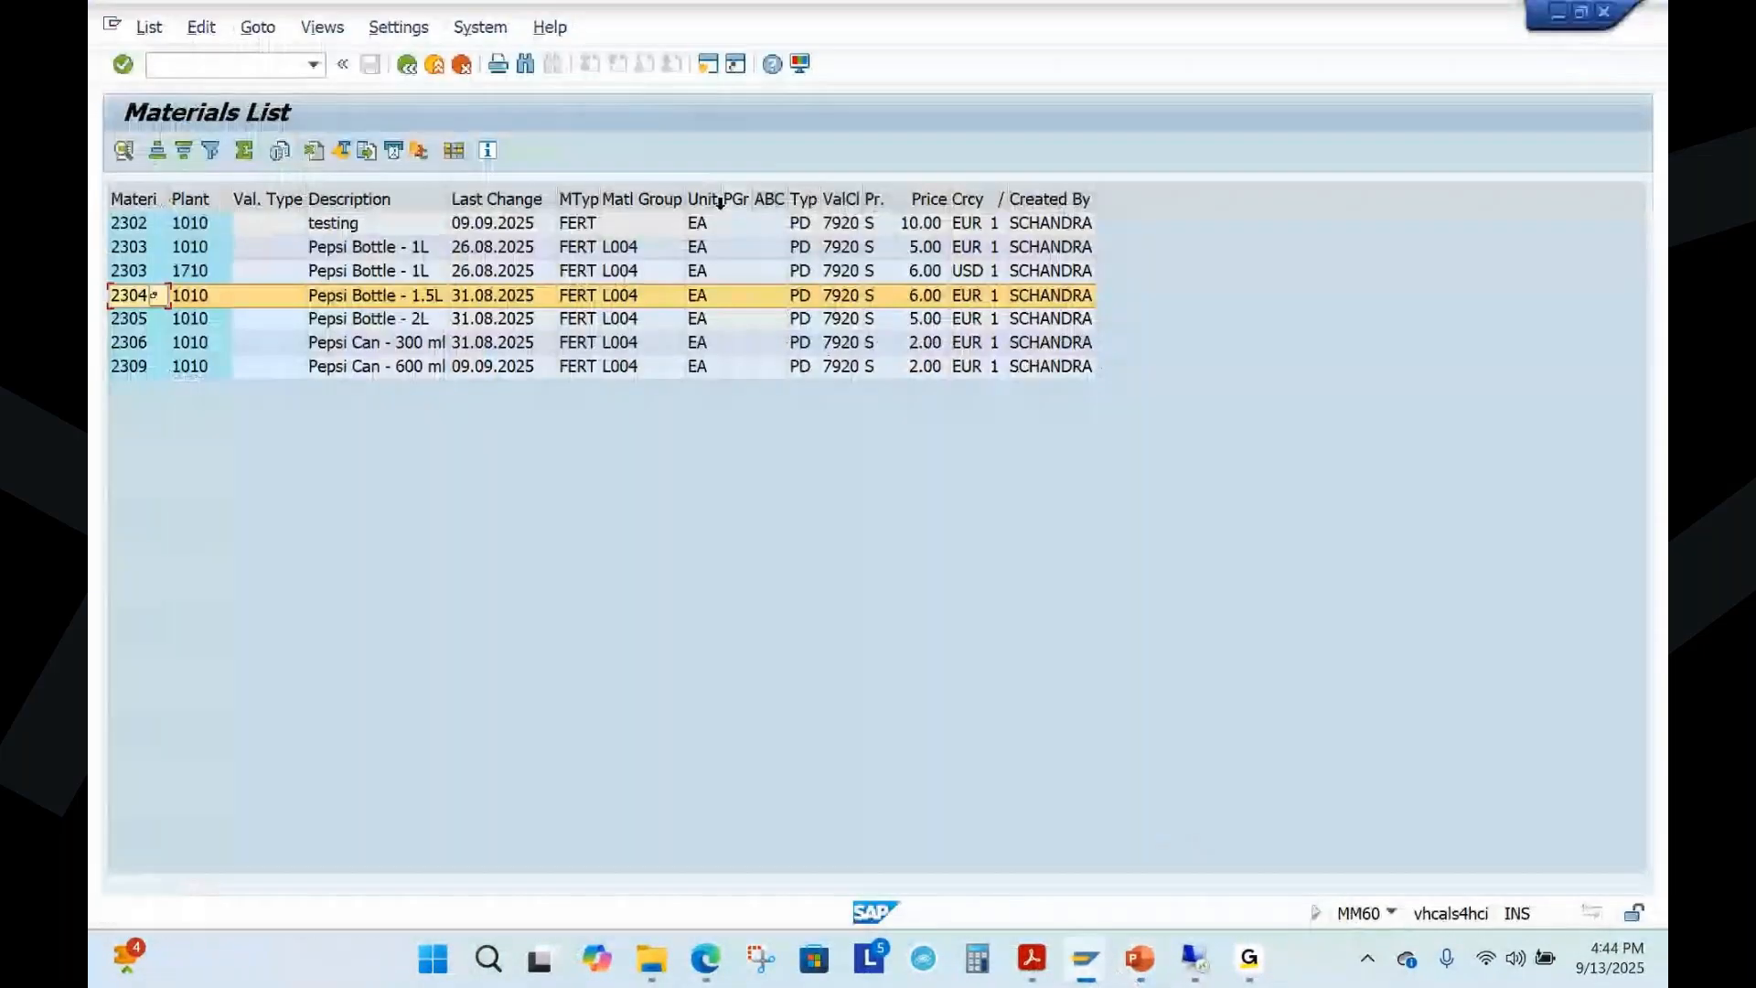
pyautogui.click(707, 64)
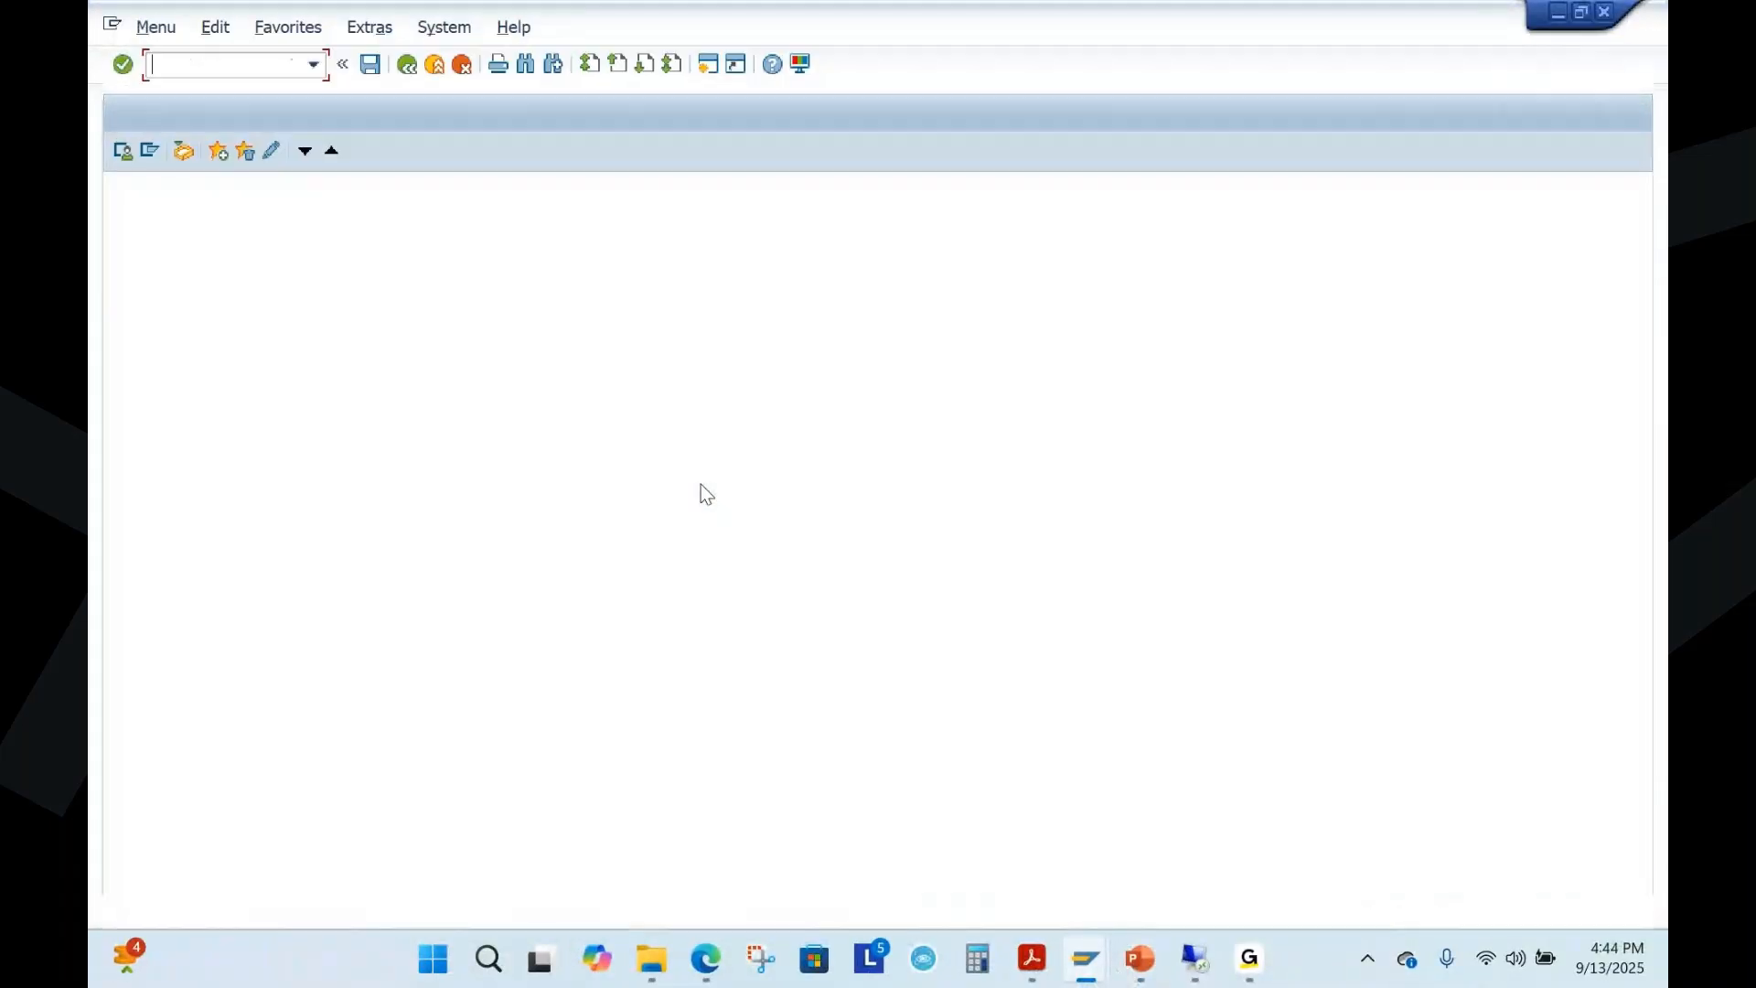
pyautogui.write('va01')
pyautogui.press('Return')
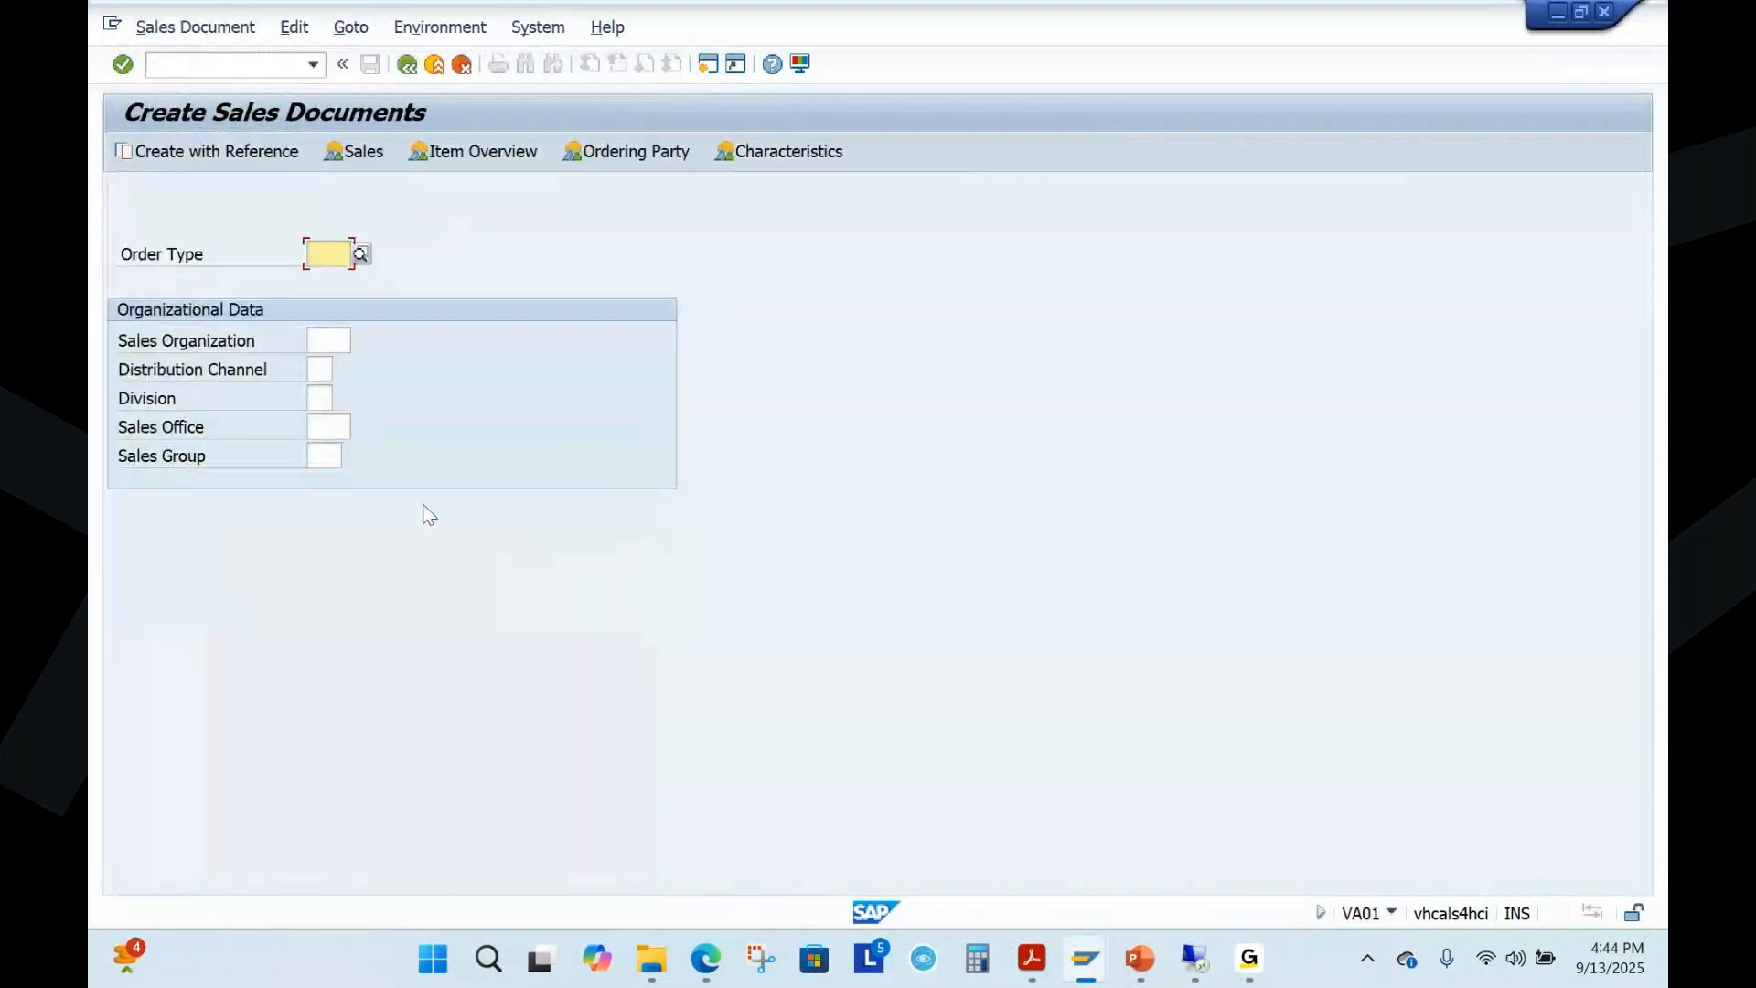
# Choose order type OR, sales organization 1010, distribution channel 10 and division 00, and open the blank standard order
pyautogui.click(303, 256)
pyautogui.click(326, 277)
pyautogui.click(329, 342)
pyautogui.click(329, 363)
pyautogui.click(325, 374)
pyautogui.click(325, 395)
pyautogui.click(324, 419)
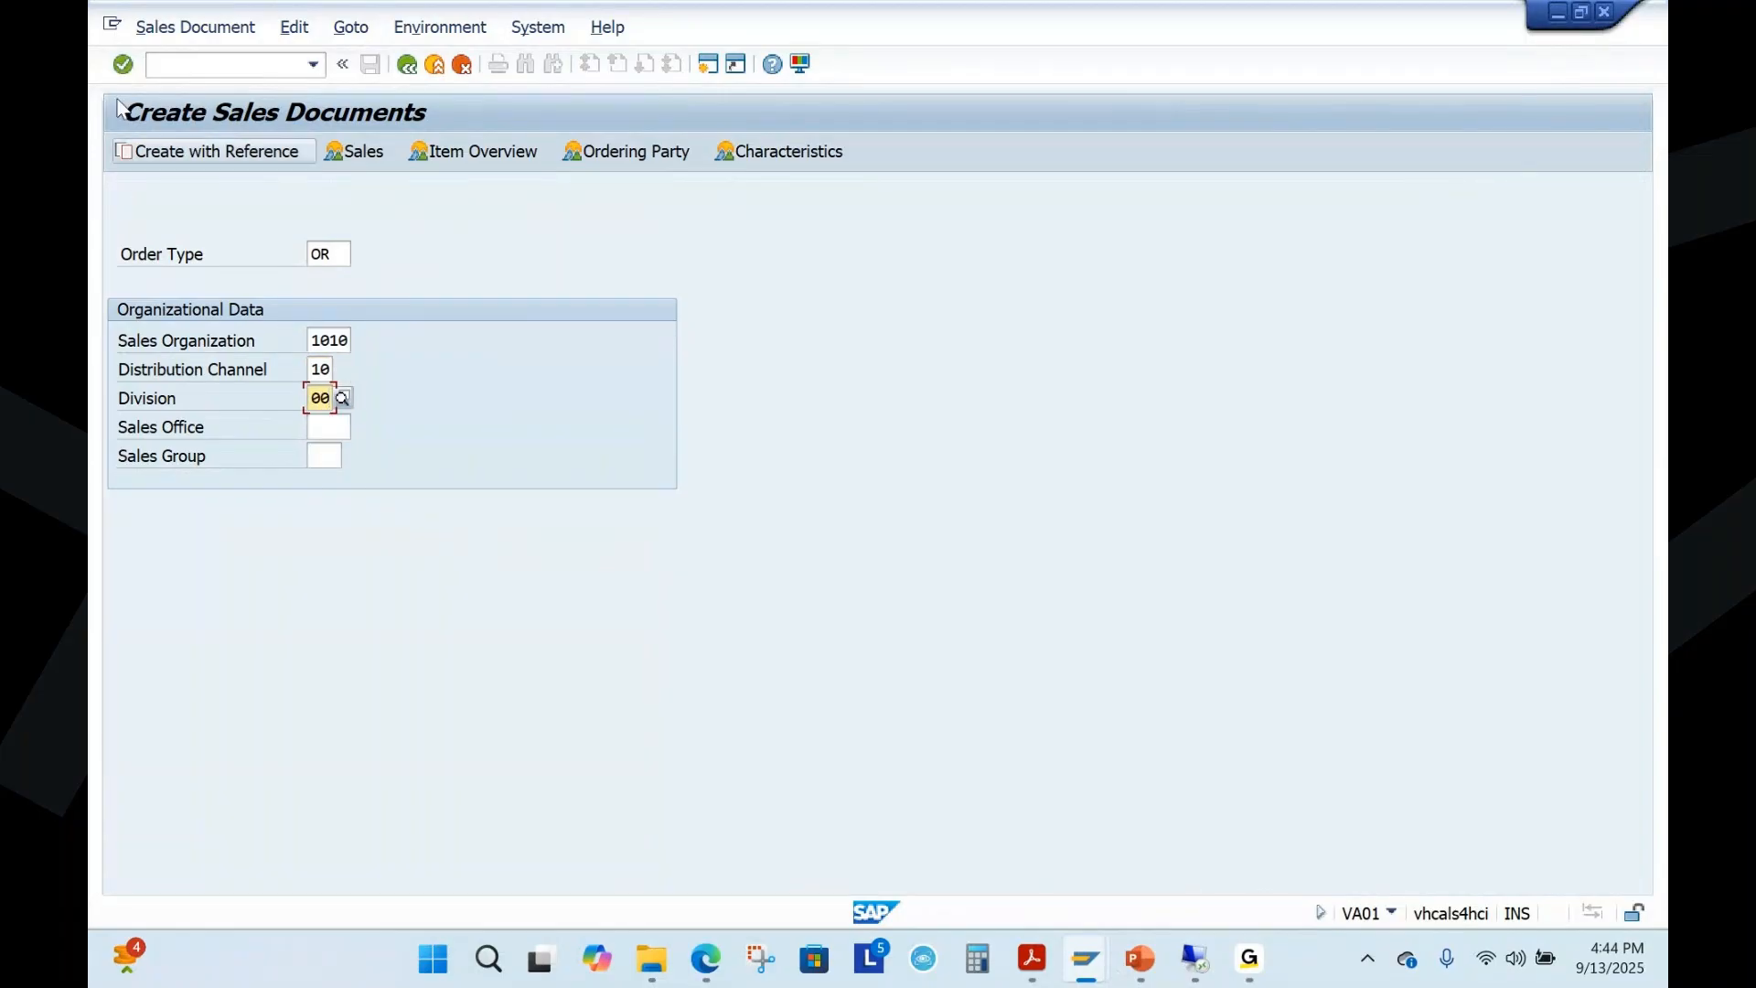
pyautogui.click(122, 65)
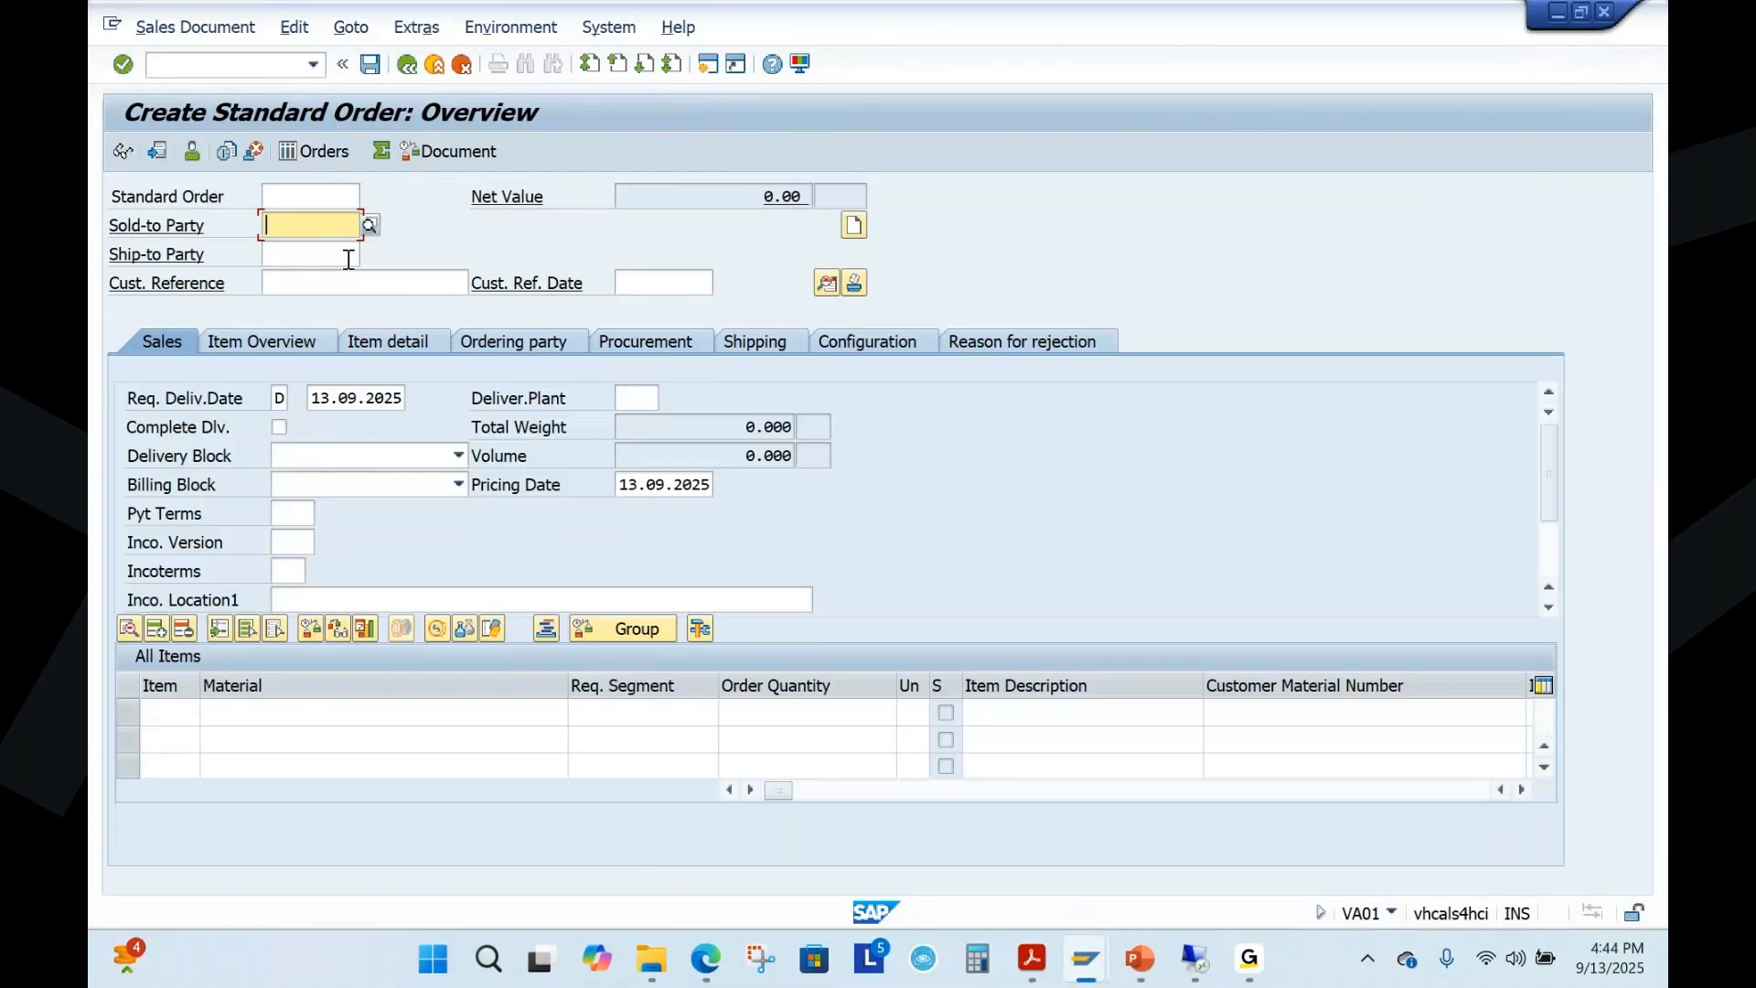
pyautogui.click(637, 289)
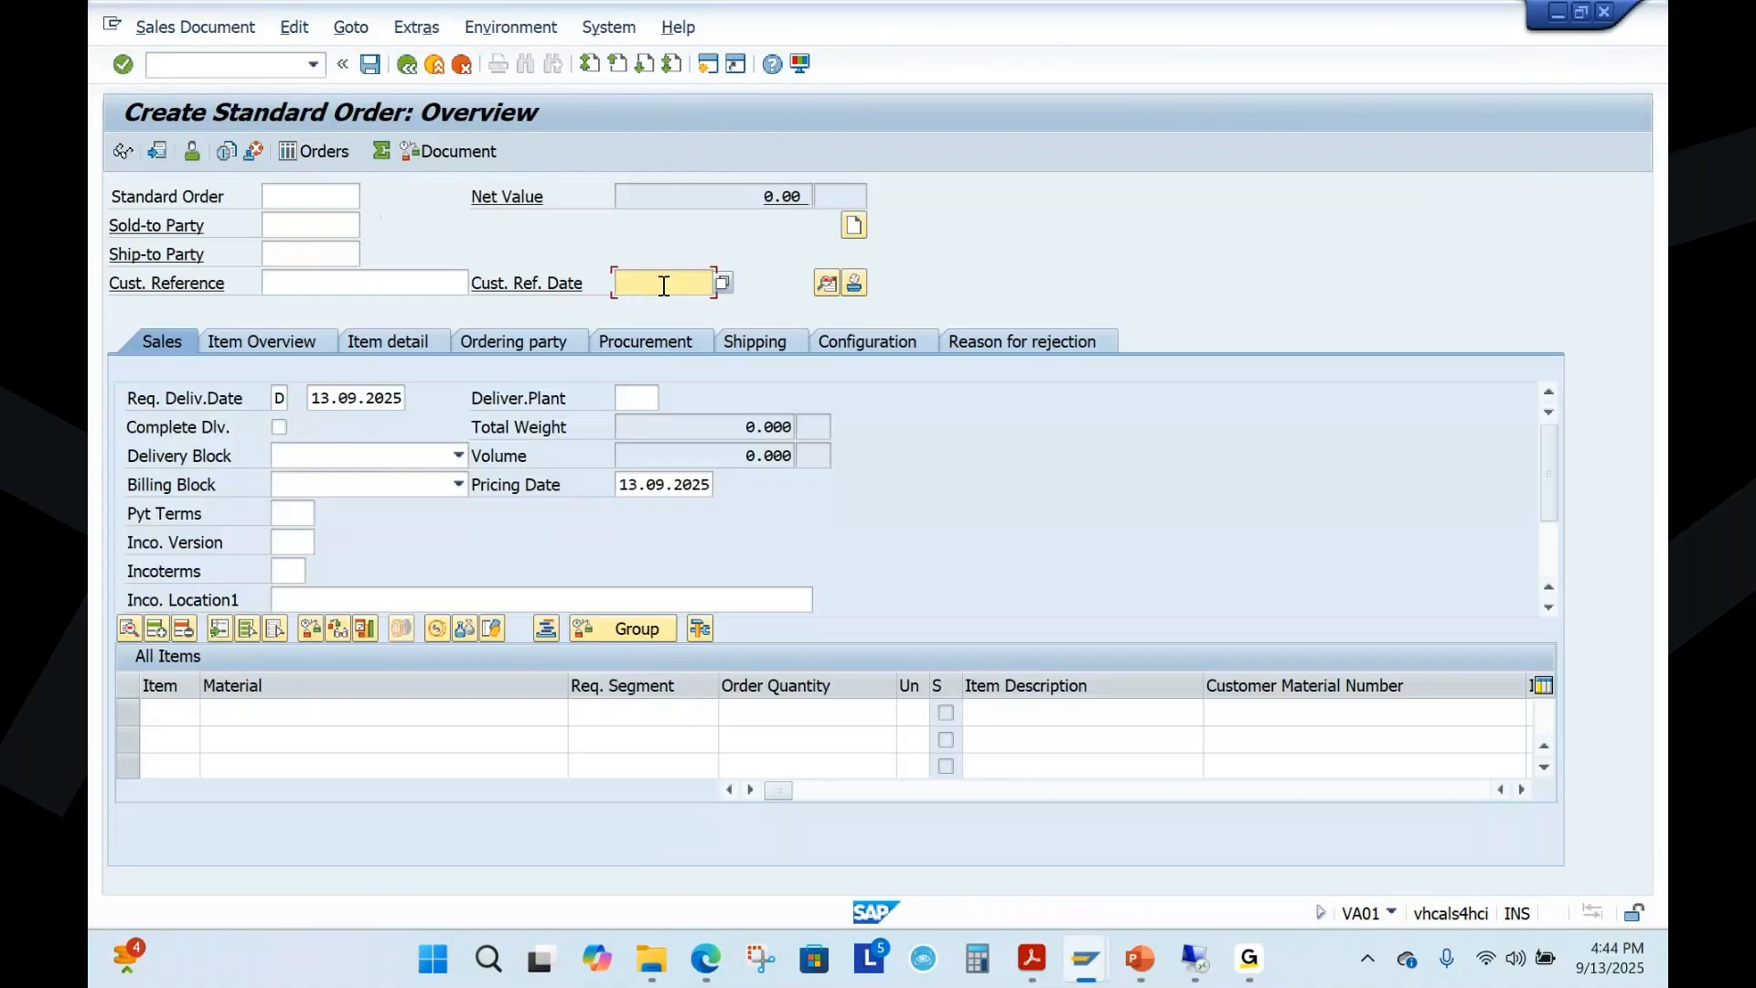